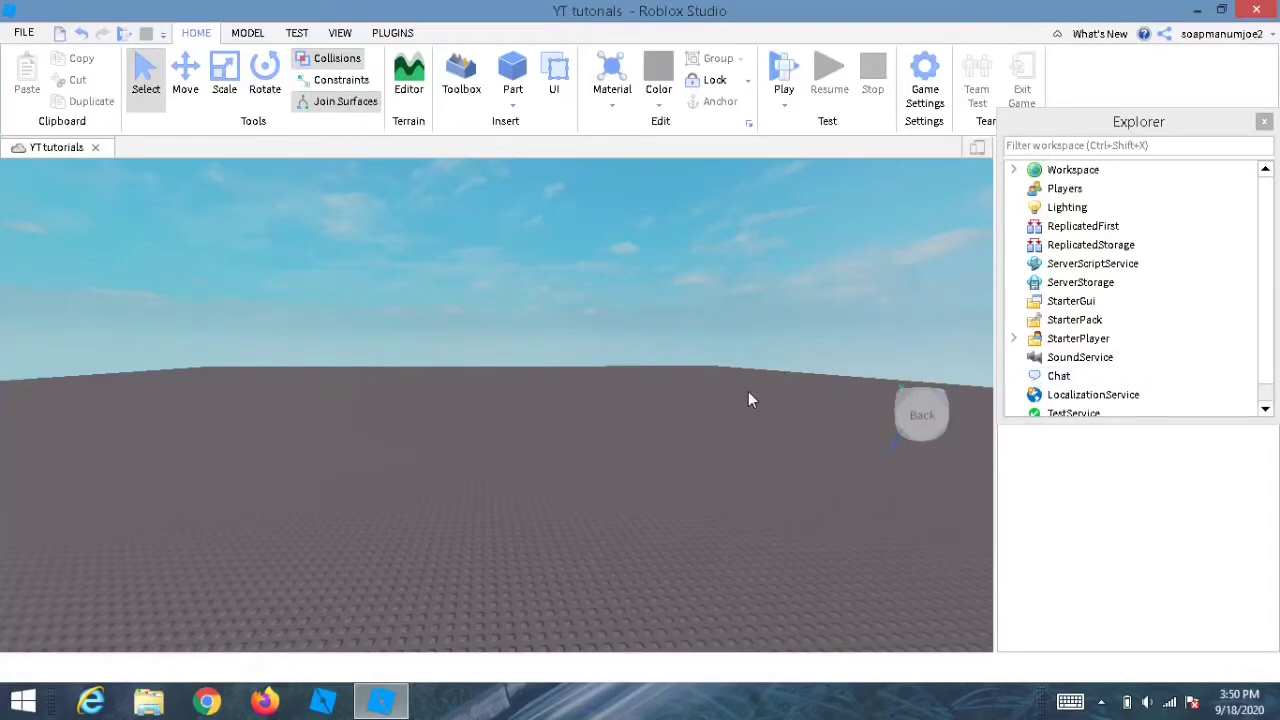
# Insert a new ScreenGui into StarterGui
pyautogui.scroll(-3, 711, 438)
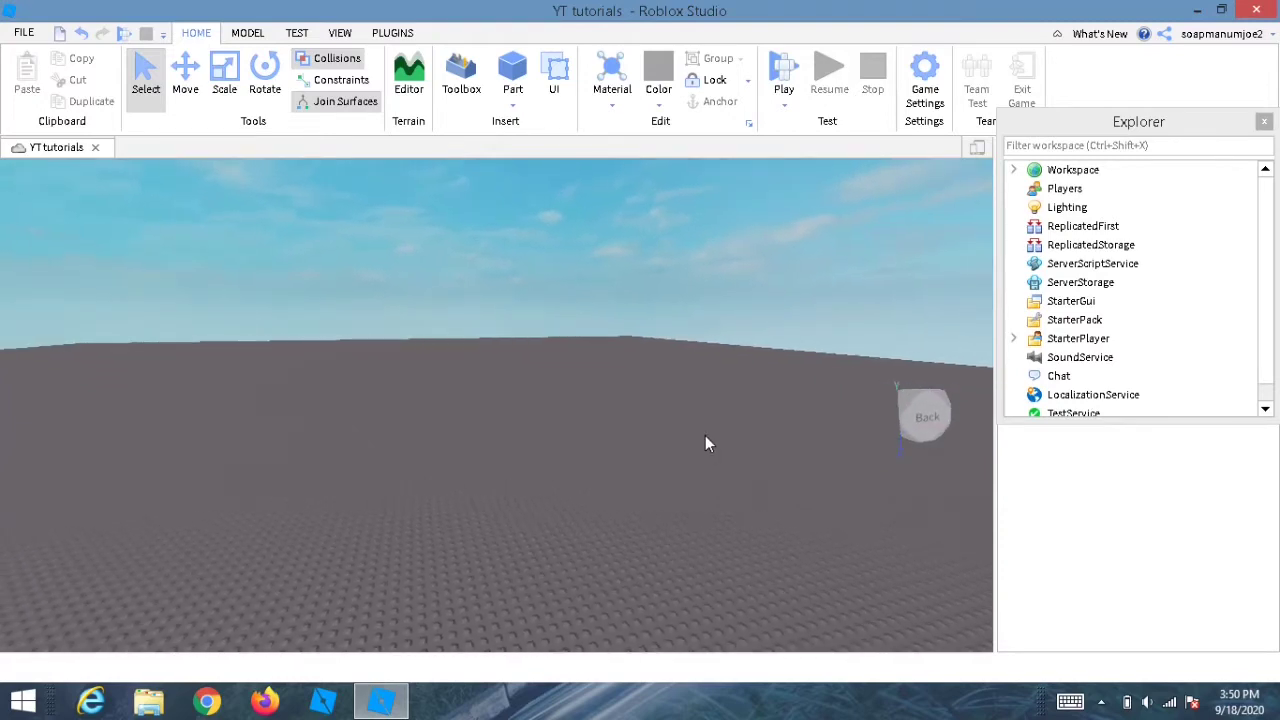
pyautogui.scroll(-3, 704, 442)
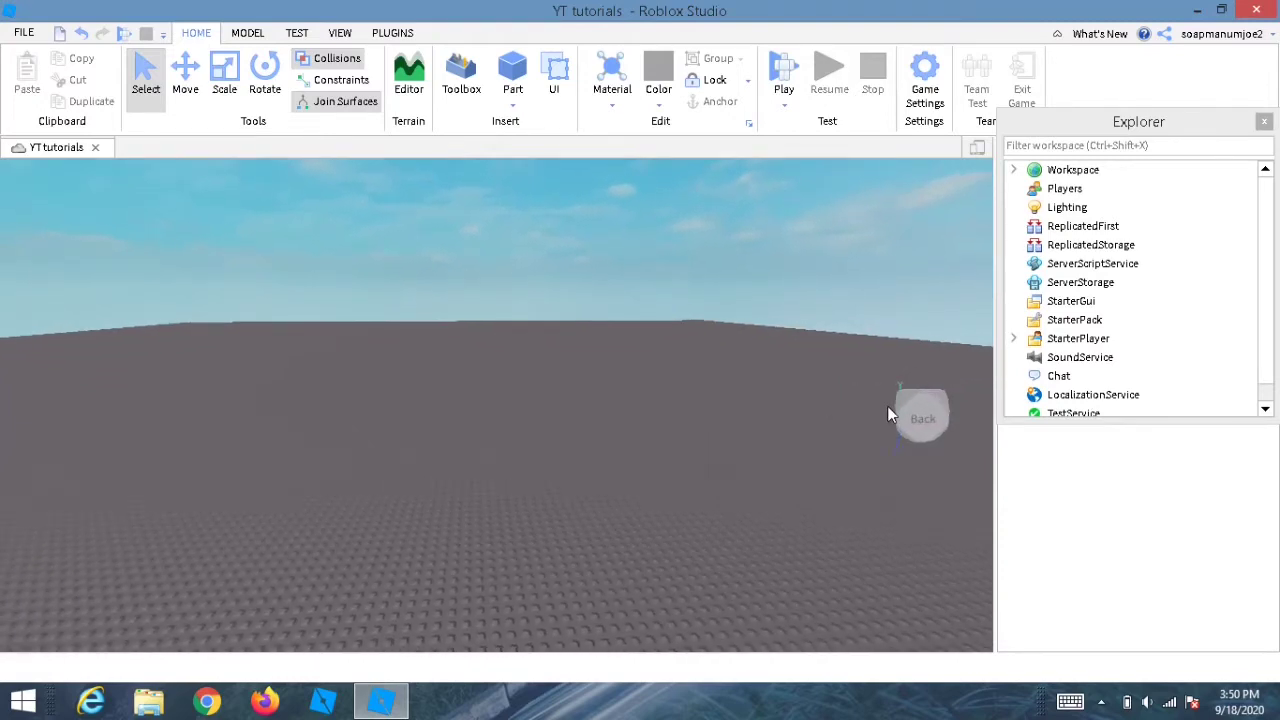
pyautogui.scroll(2, 893, 416)
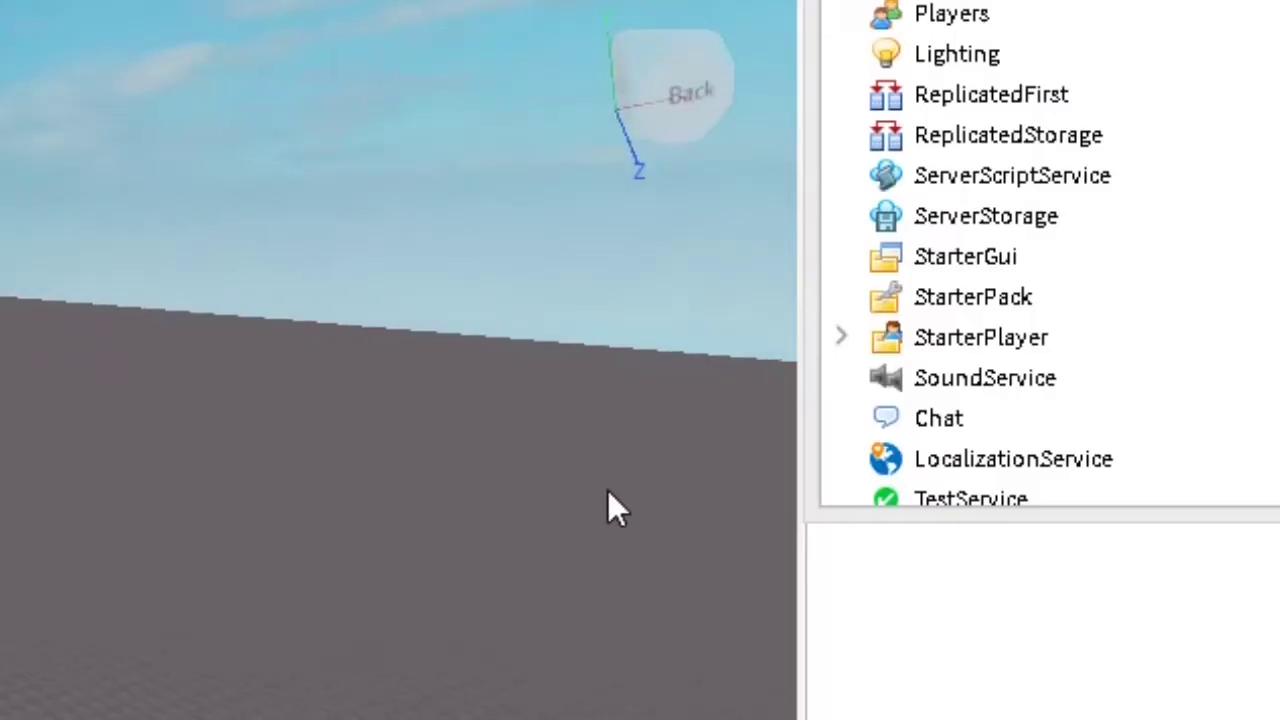
pyautogui.click(917, 252)
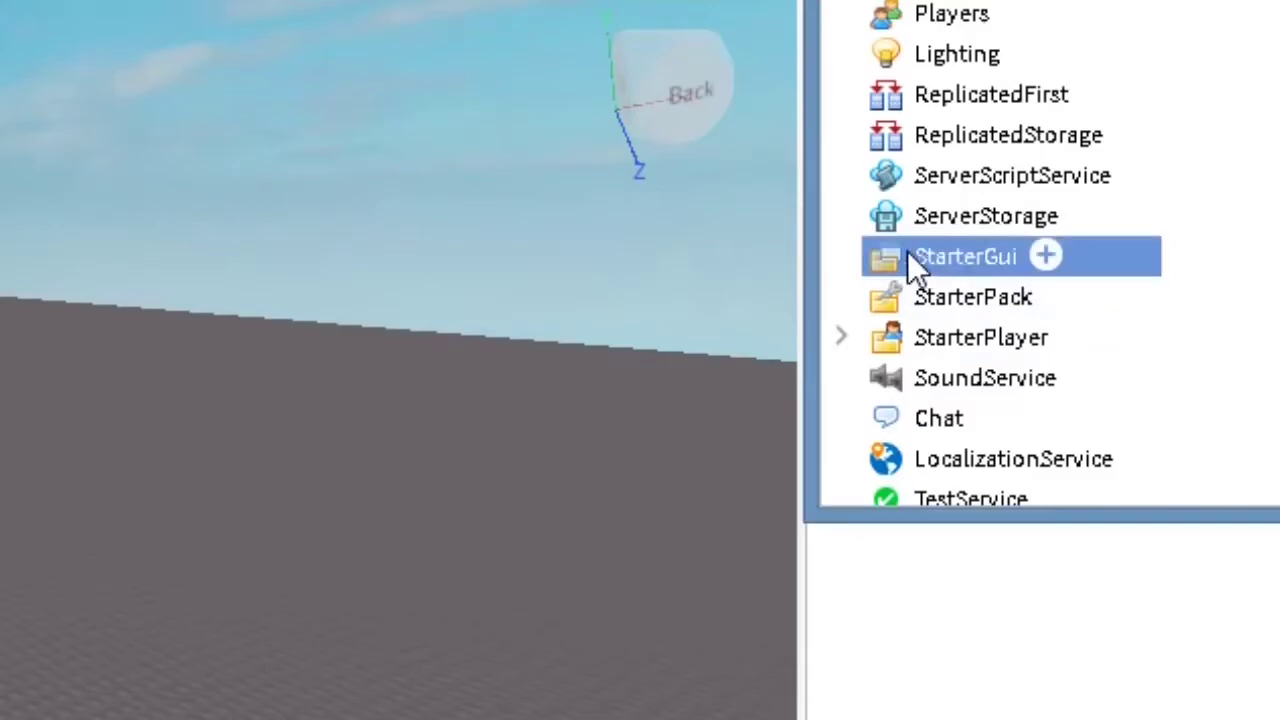
pyautogui.click(65, 234)
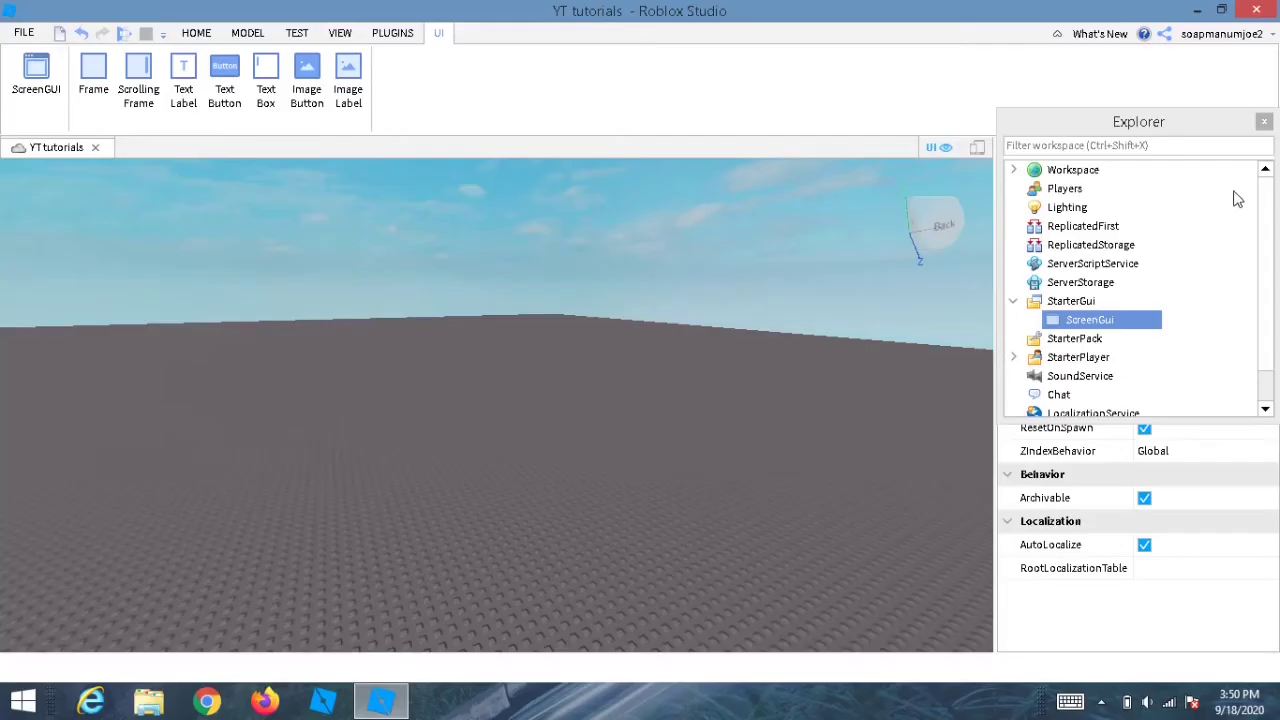
# Rename the new ScreenGui to 'Menu'
pyautogui.moveTo(1147, 313); pyautogui.dragTo(1090, 330)
pyautogui.doubleClick(1087, 324)
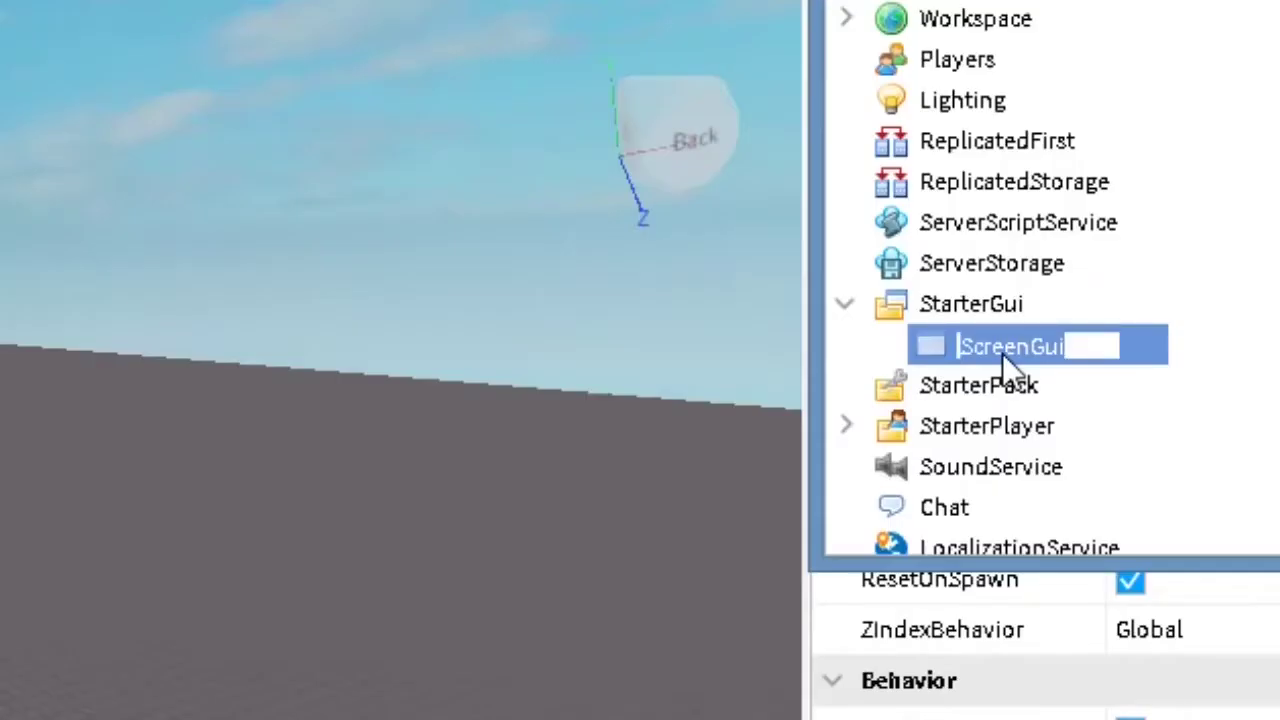
pyautogui.press('BackSpace')
pyautogui.write('Menu')
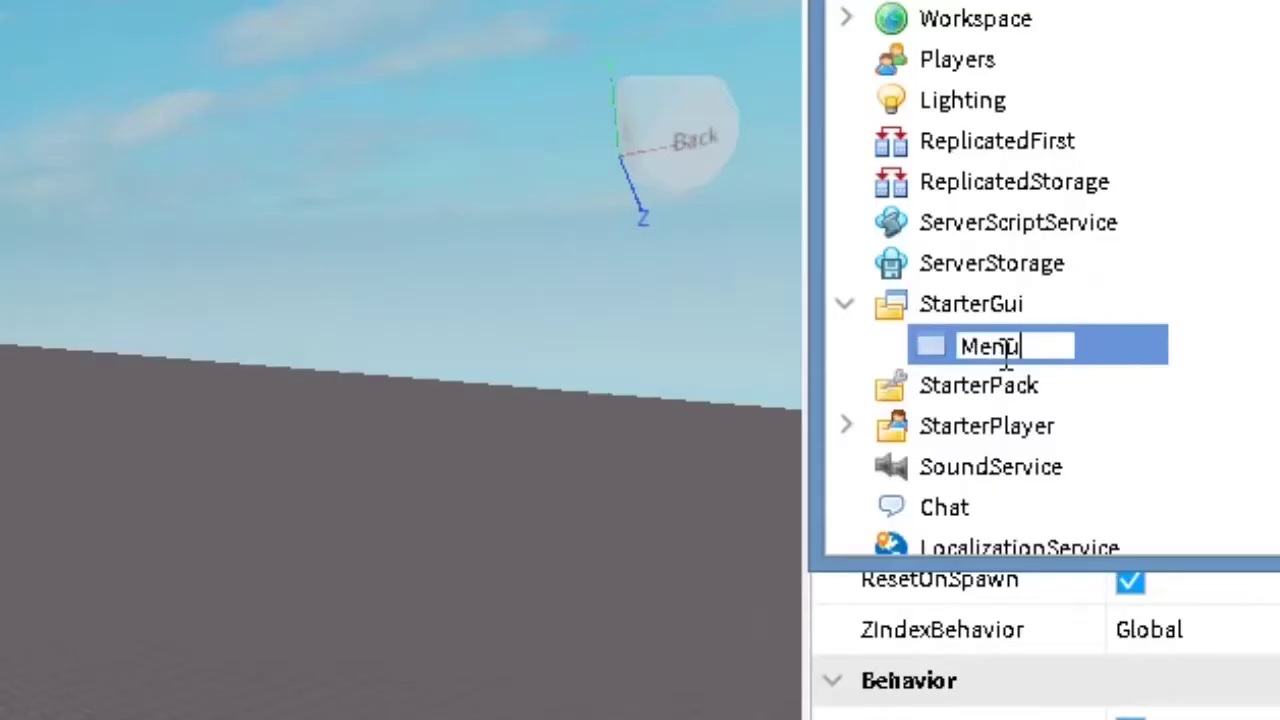
pyautogui.press('Return')
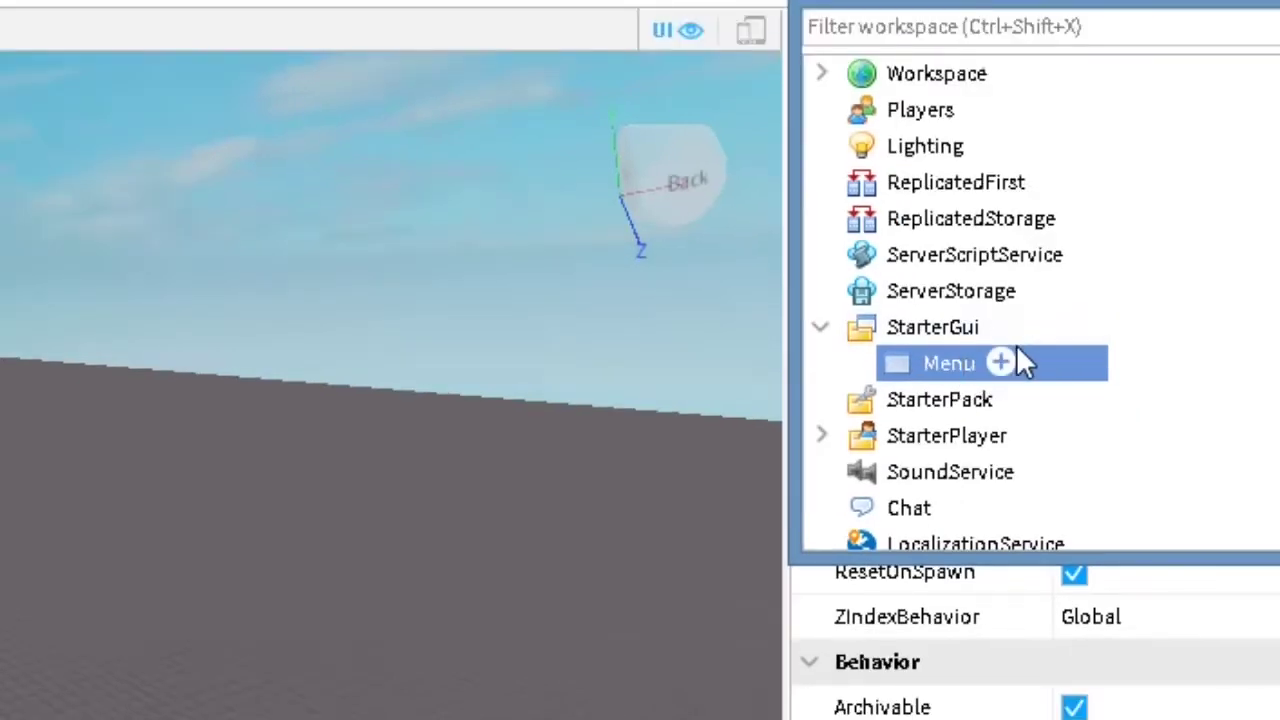
# Add a Frame inside Menu and set its Size to {2, 0},{2, 0}
pyautogui.click(1002, 360)
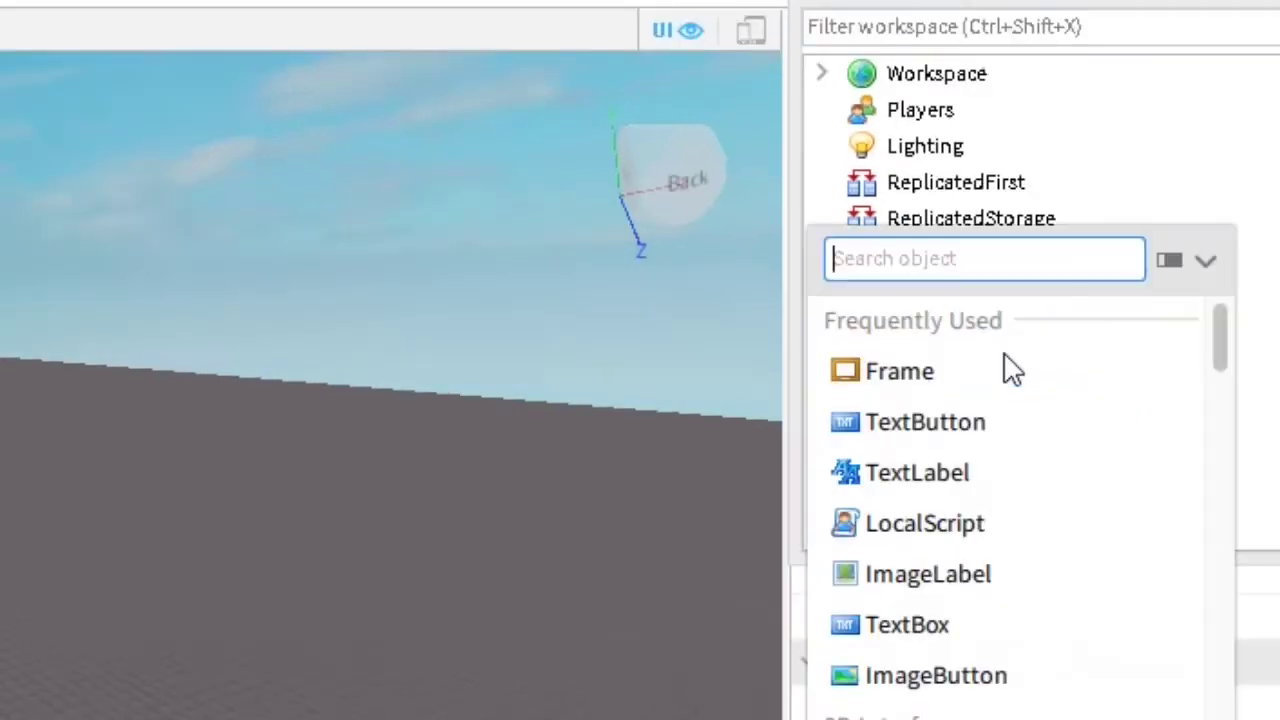
pyautogui.click(953, 376)
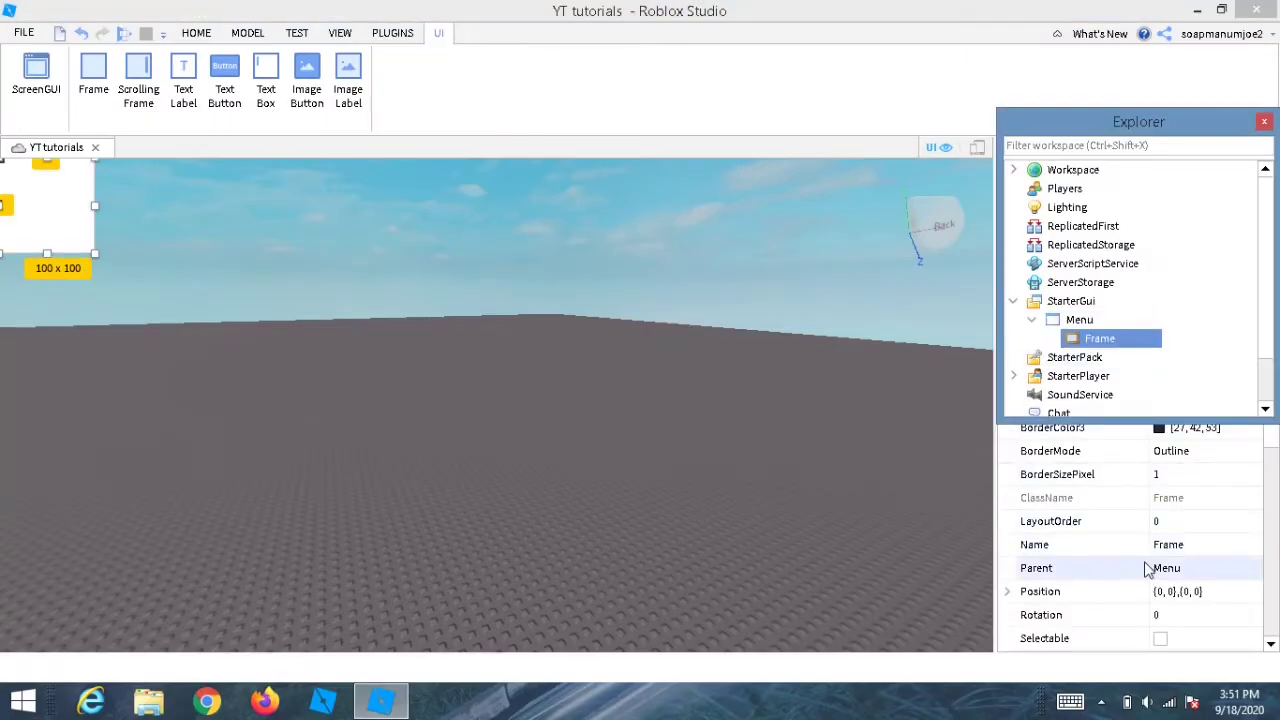
pyautogui.scroll(-2, 1146, 569)
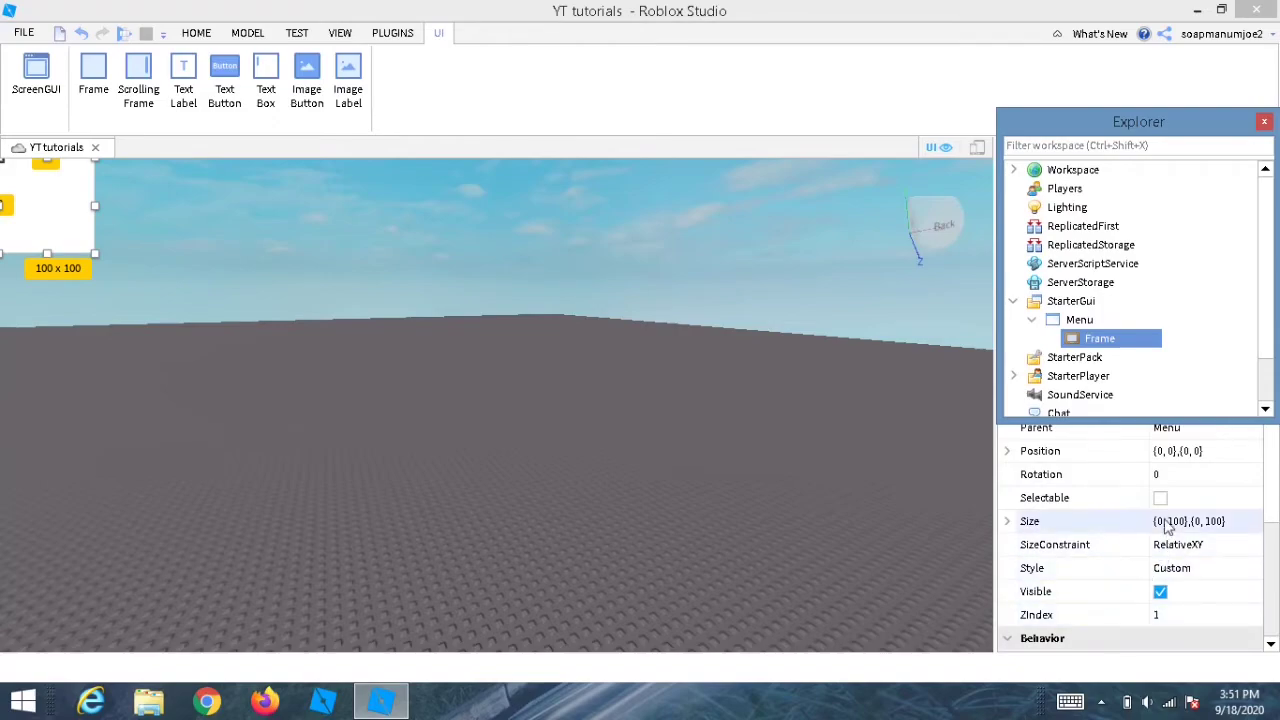
pyautogui.click(1165, 524)
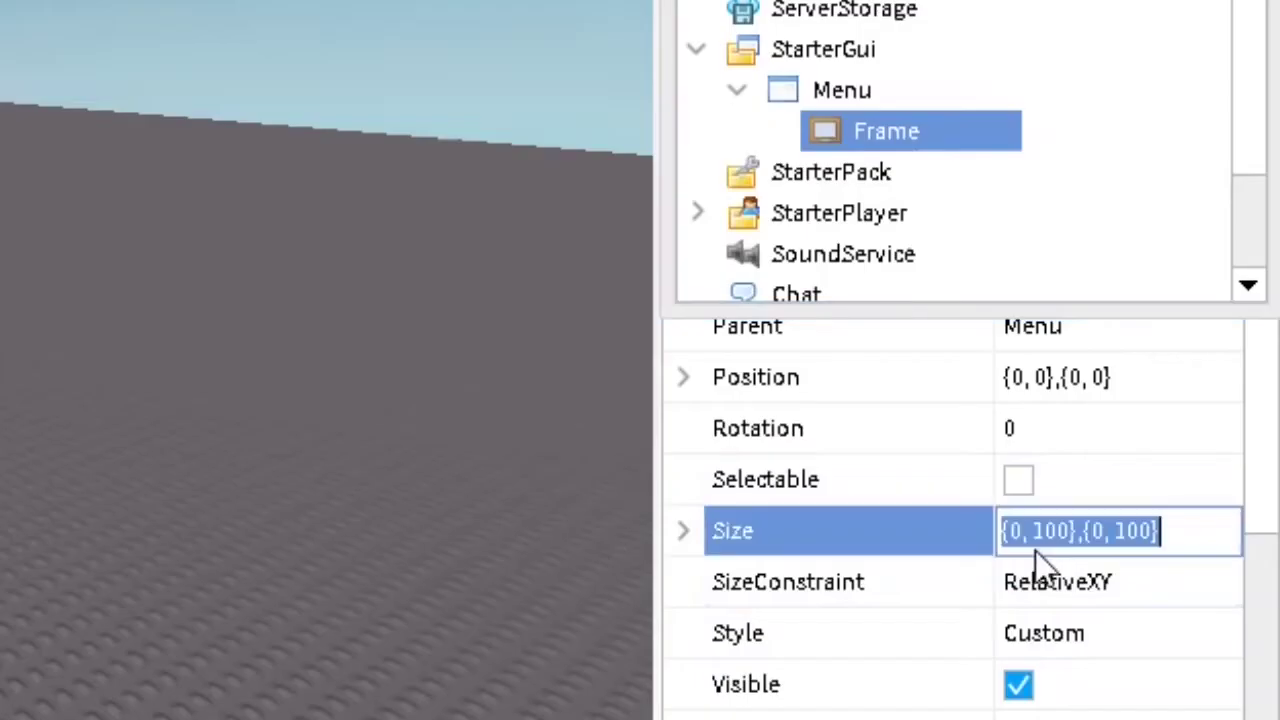
pyautogui.press('BackSpace')
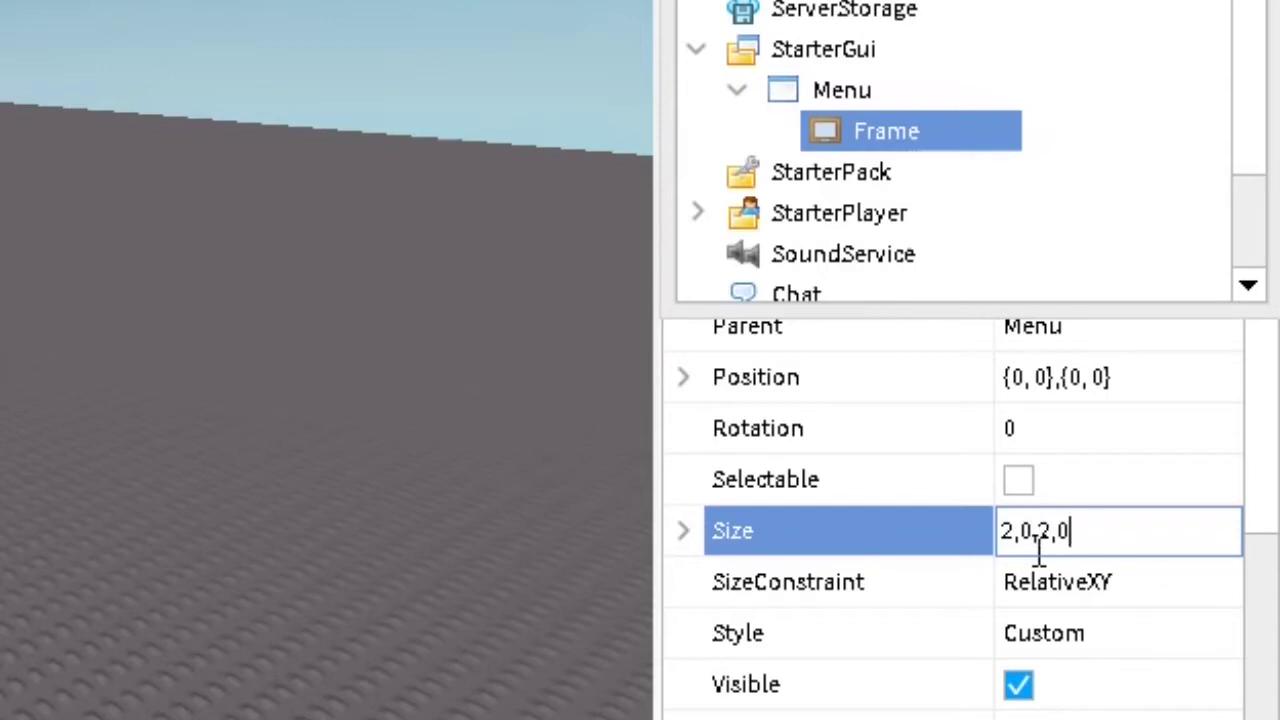
pyautogui.write('2,0,2,0')
pyautogui.press('Return')
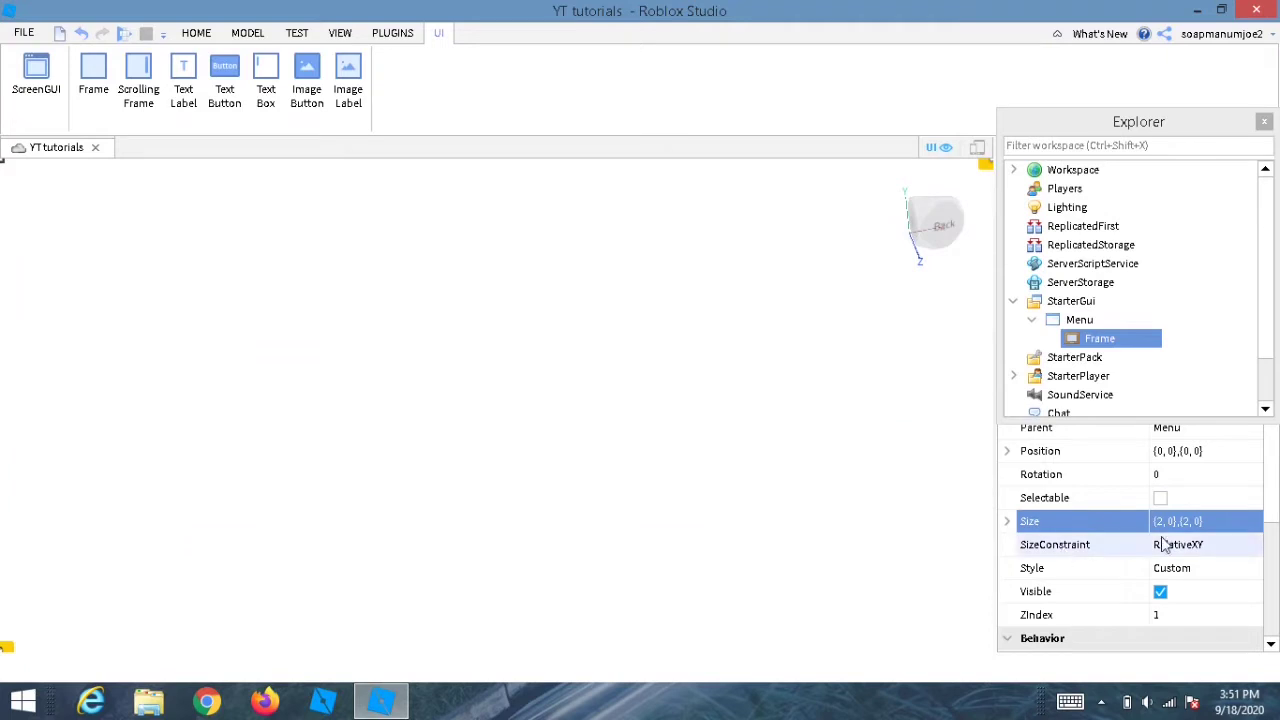
# Set the Frame's Position to {-1, 0},{-1, 0} so it covers the screen
pyautogui.scroll(2, 1178, 556)
pyautogui.scroll(-2, 1150, 550)
pyautogui.click(1067, 402)
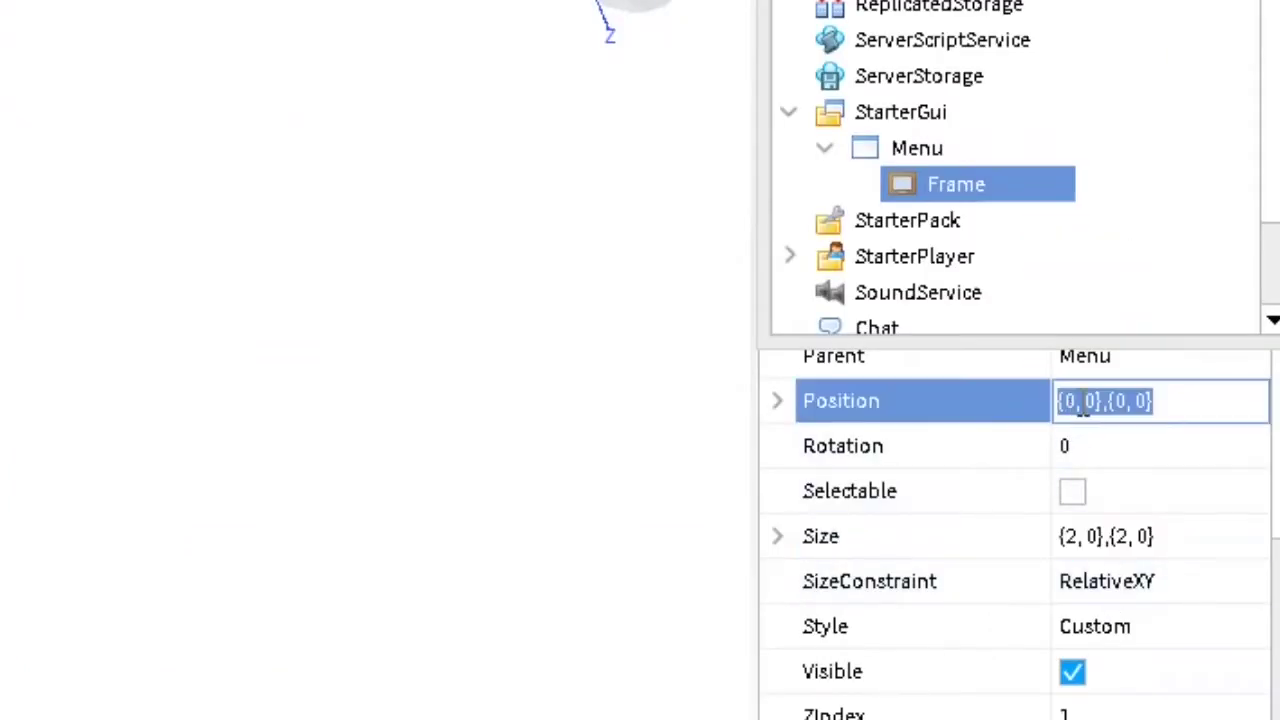
pyautogui.click(1075, 403)
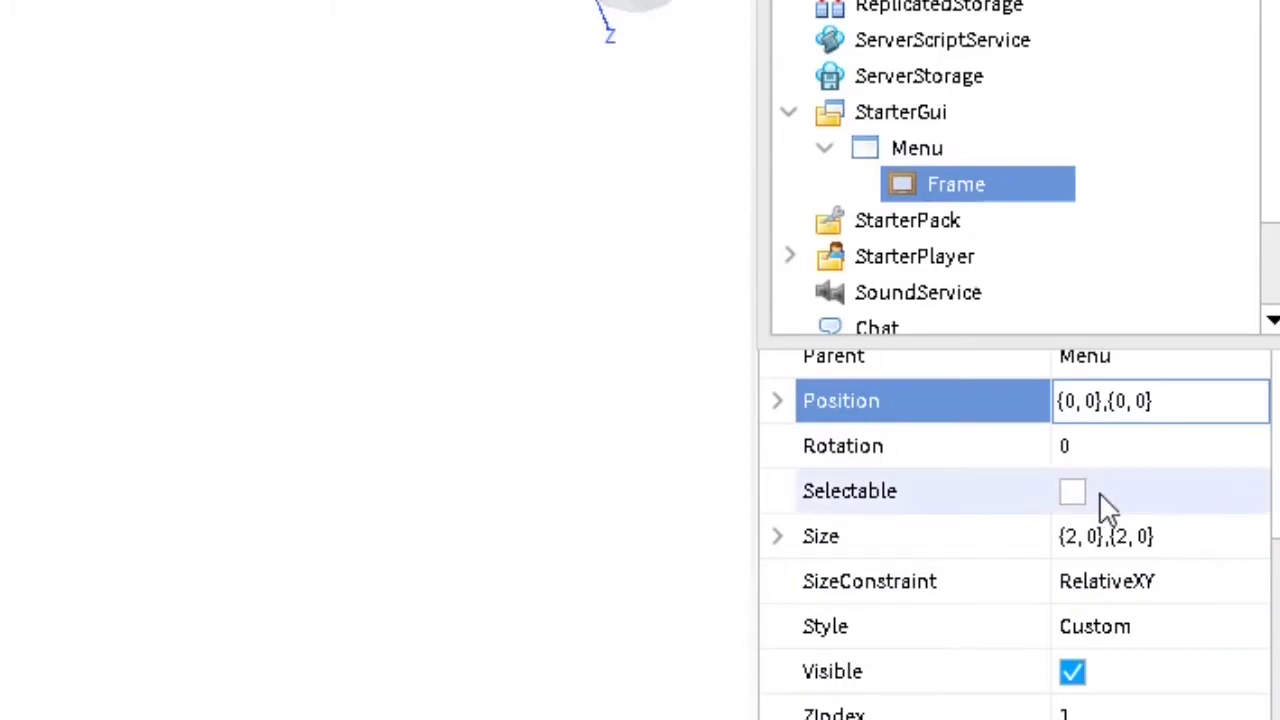
pyautogui.press('BackSpace')
pyautogui.press('BackSpace')
pyautogui.write('-1')
pyautogui.press('Return')
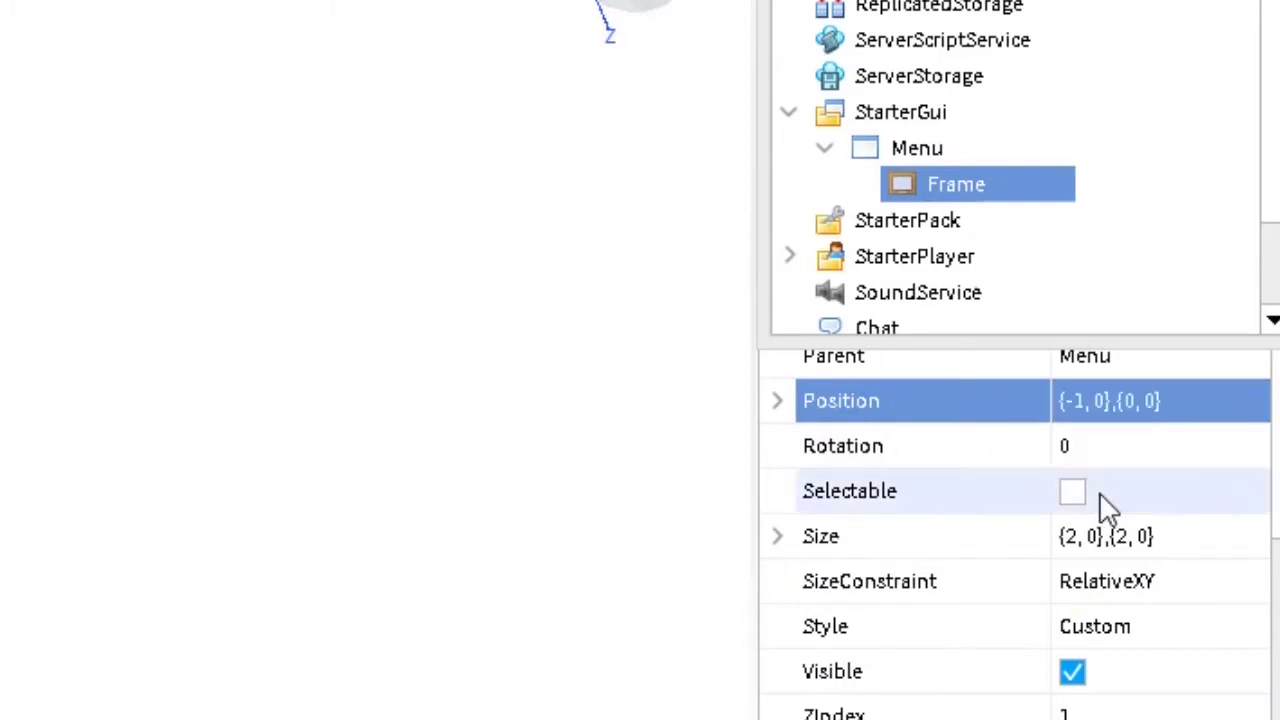
pyautogui.click(1123, 405)
pyautogui.click(1137, 402)
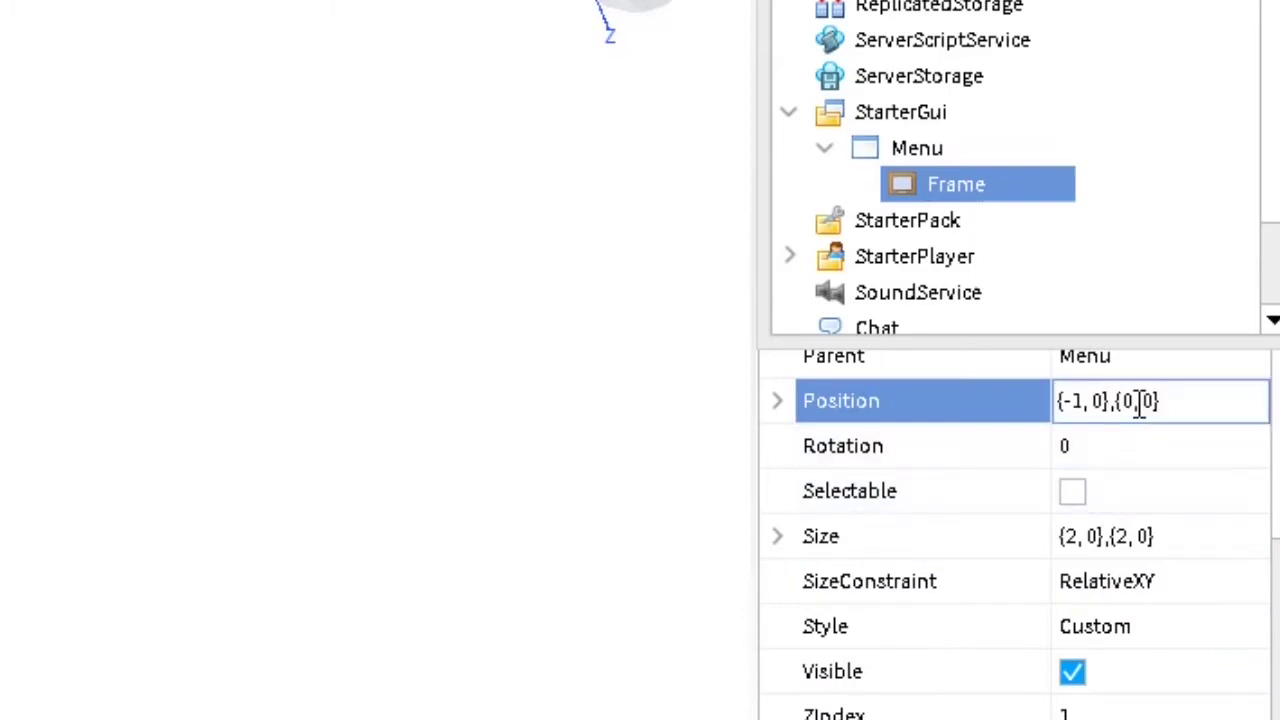
pyautogui.press('BackSpace')
pyautogui.write('-1')
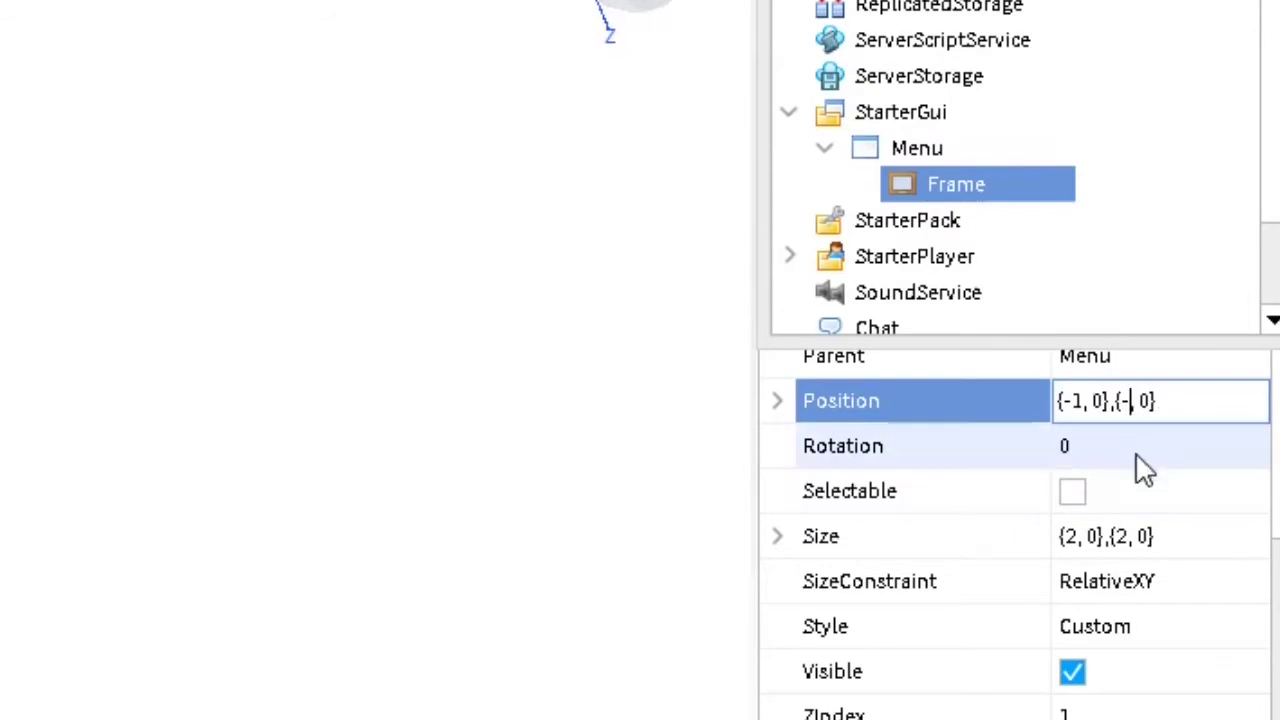
pyautogui.press('Return')
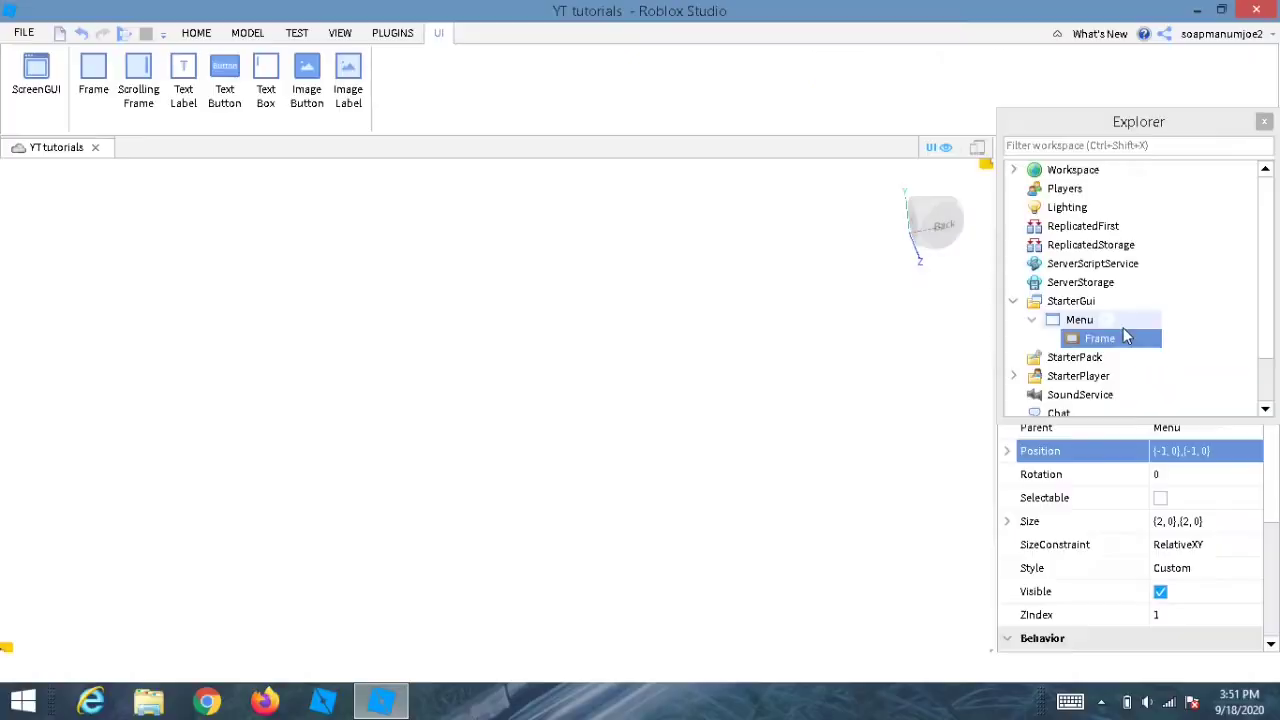
pyautogui.moveTo(1130, 346)
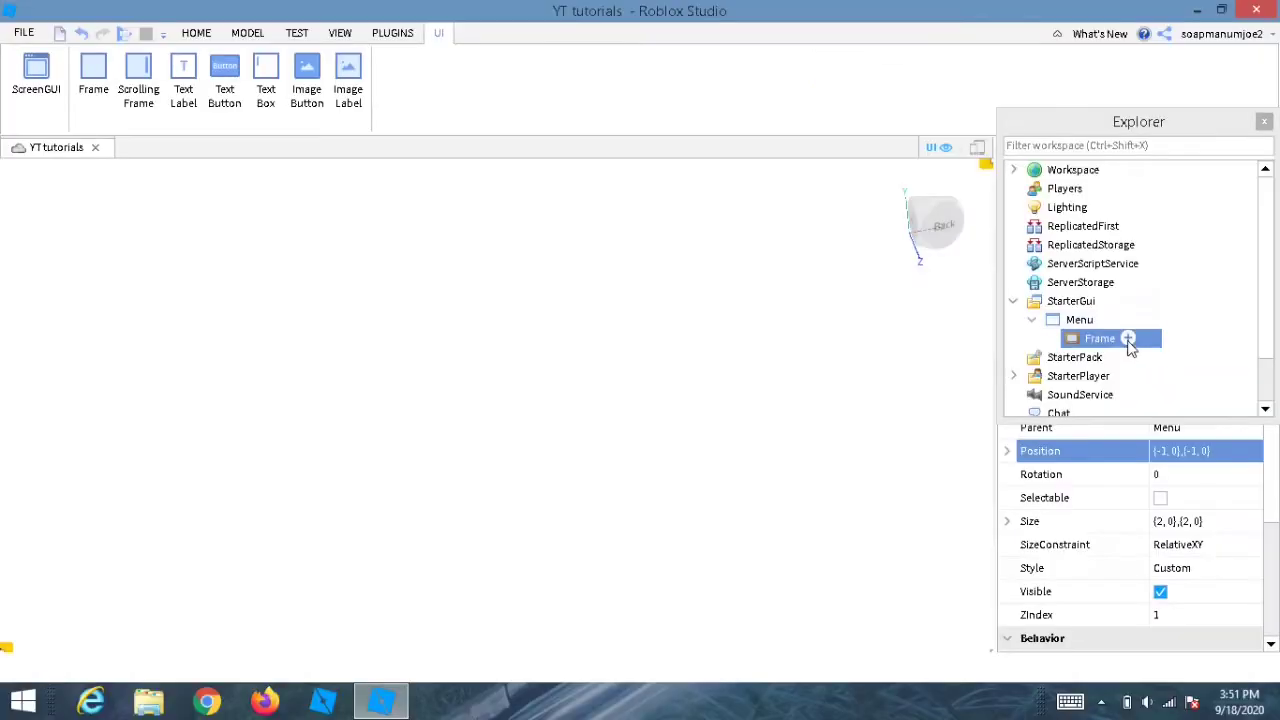
pyautogui.click(1128, 339)
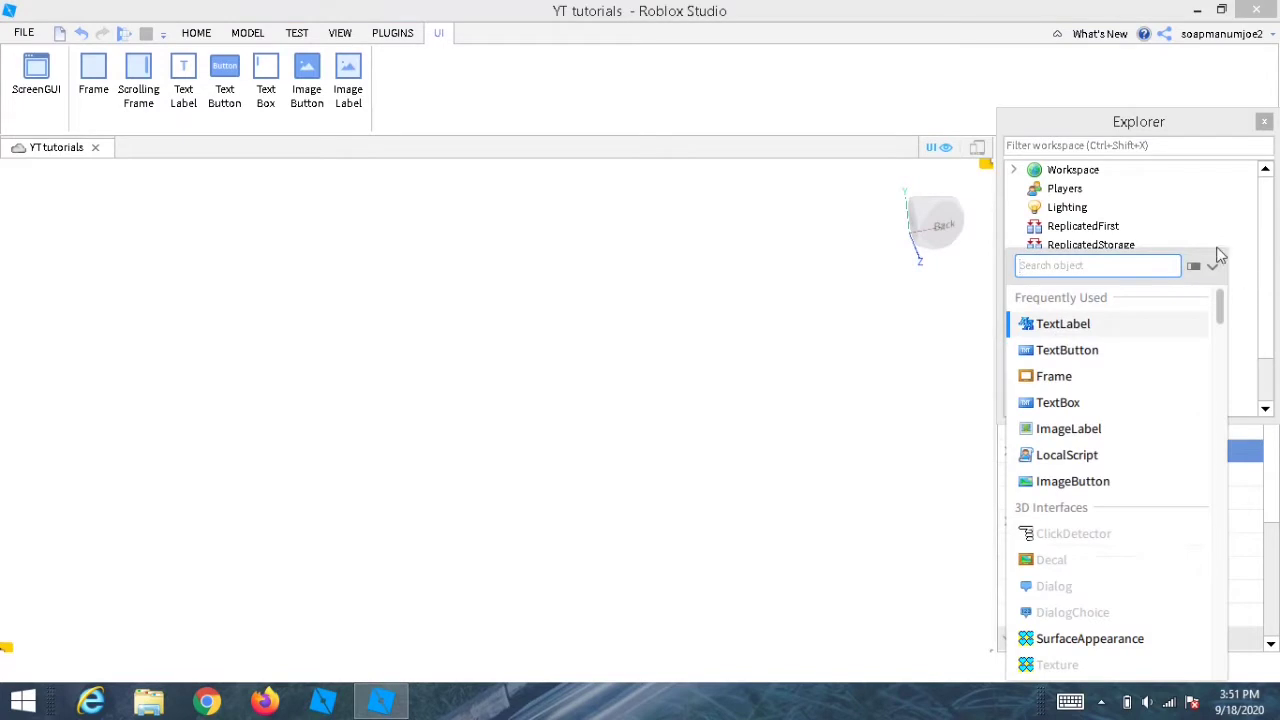
# Add a UIListLayout inside the Frame
pyautogui.press('Escape')
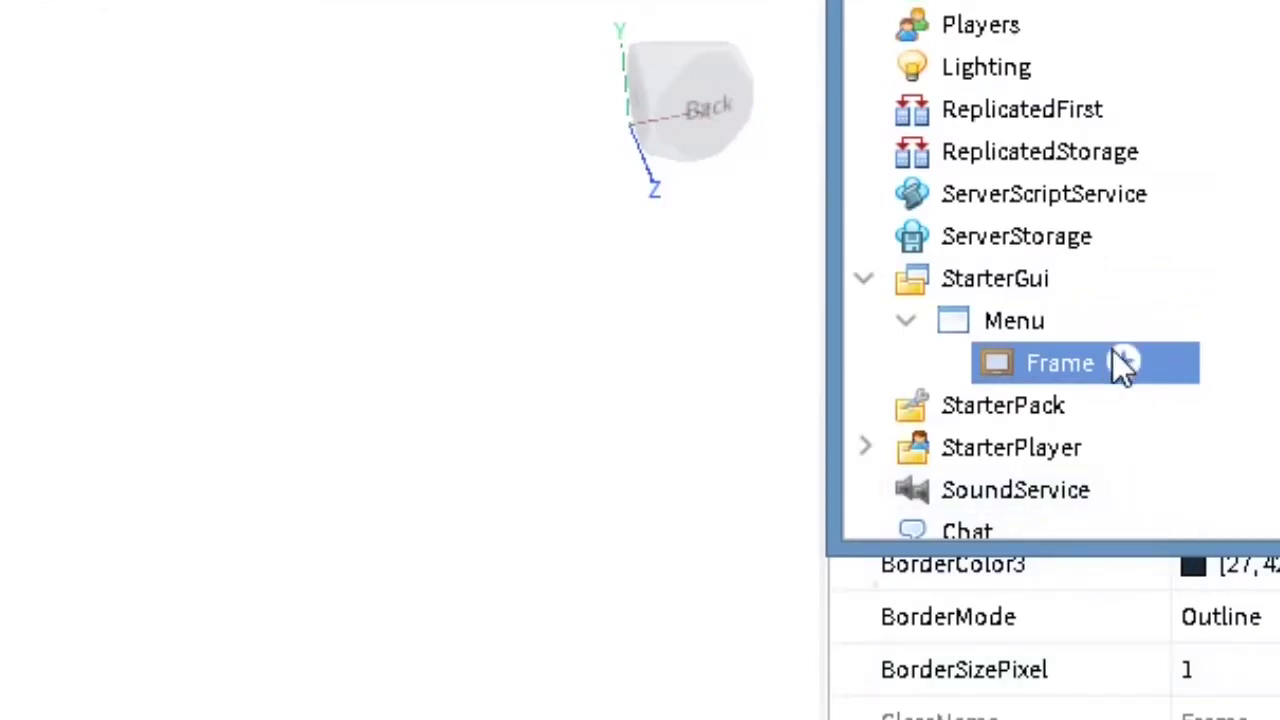
pyautogui.click(1142, 388)
pyautogui.click(1090, 368)
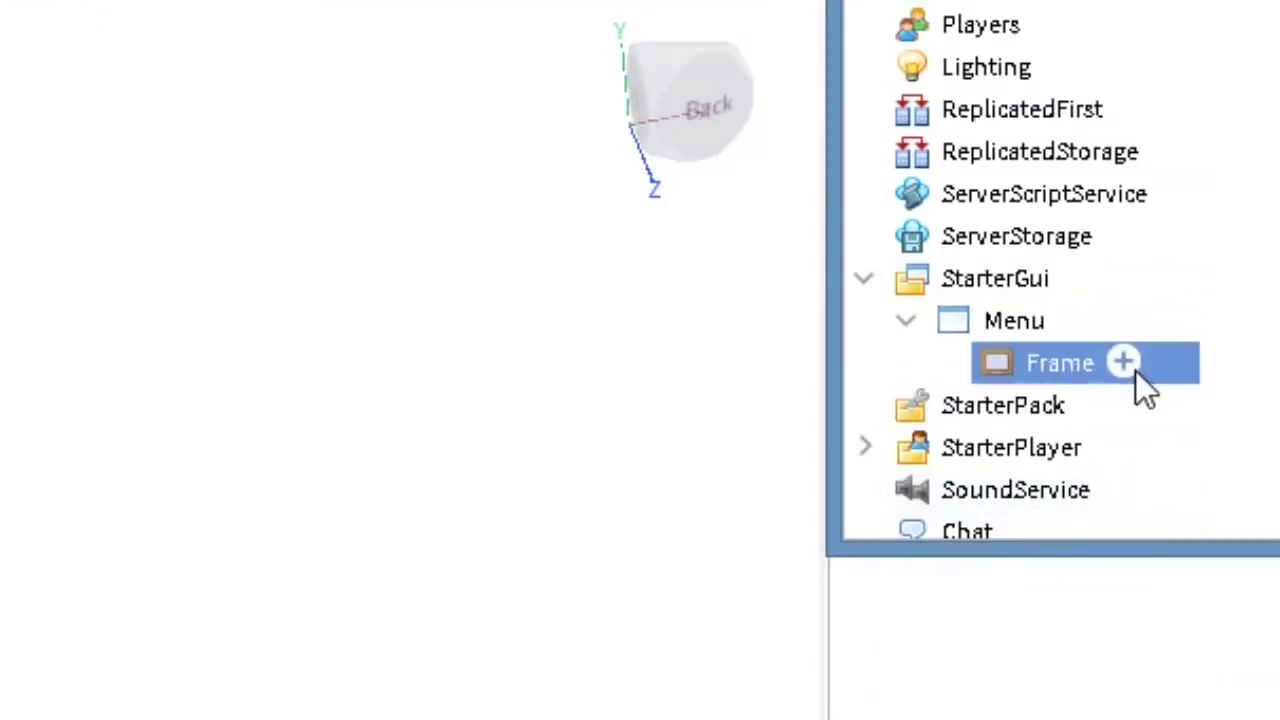
pyautogui.click(1124, 364)
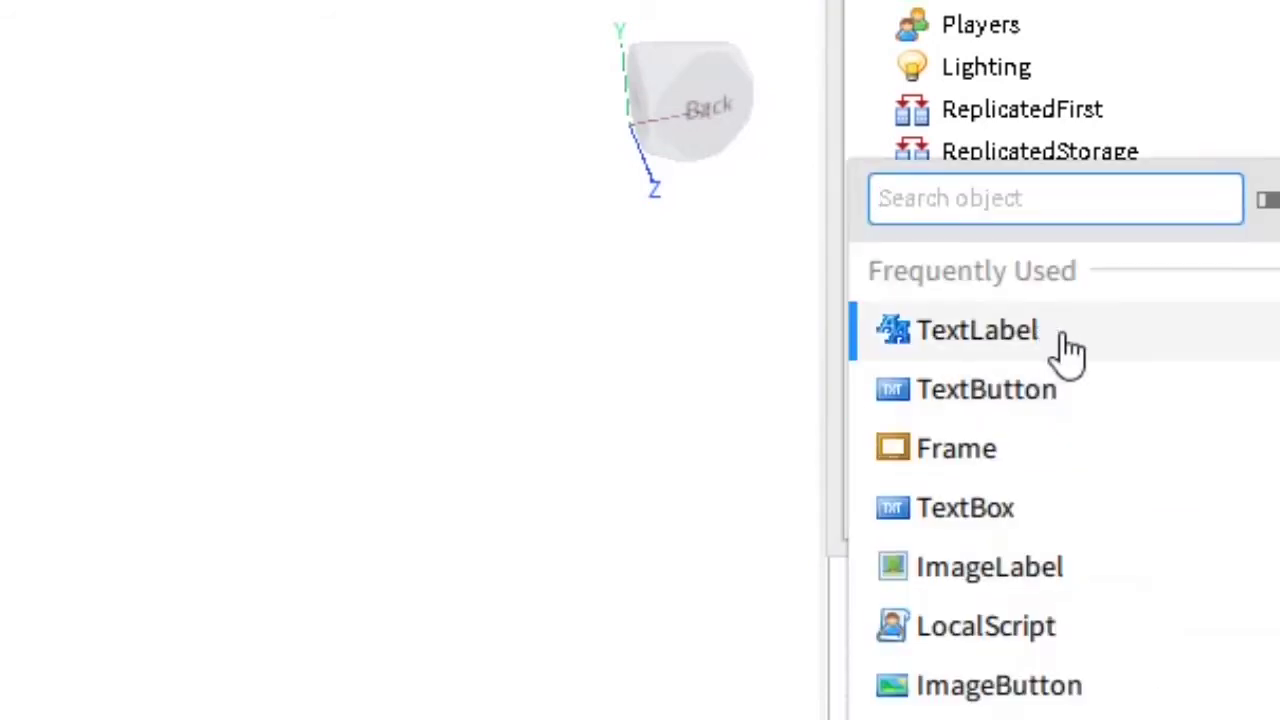
pyautogui.write('lis')
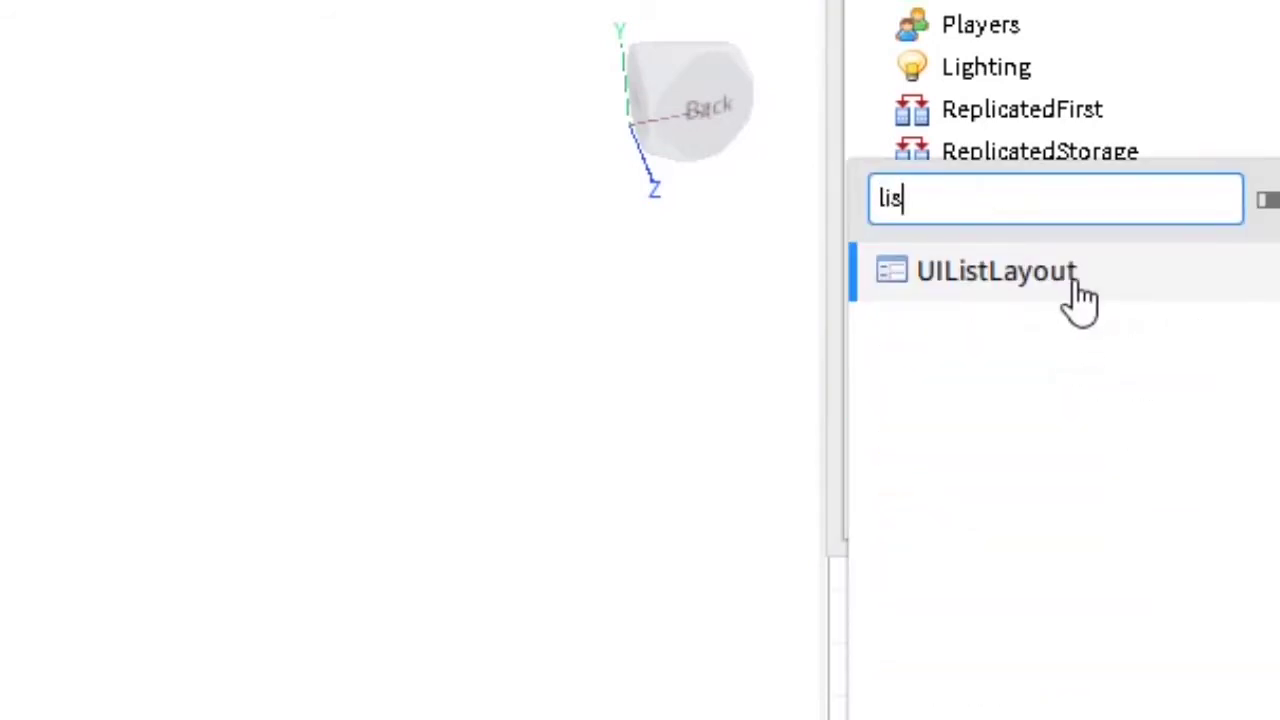
pyautogui.click(1080, 297)
# Set the UIListLayout's HorizontalAlignment and VerticalAlignment to Center, then collapse the Frame
pyautogui.click(1110, 358)
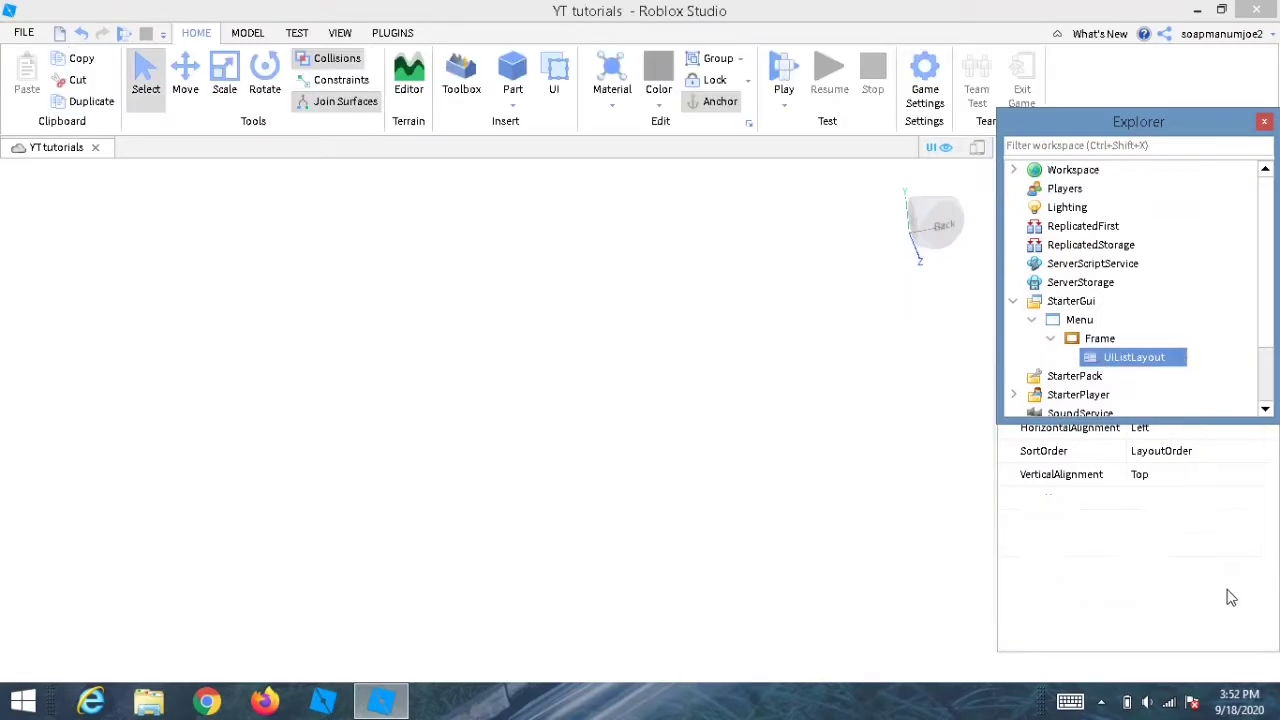
pyautogui.click(1264, 123)
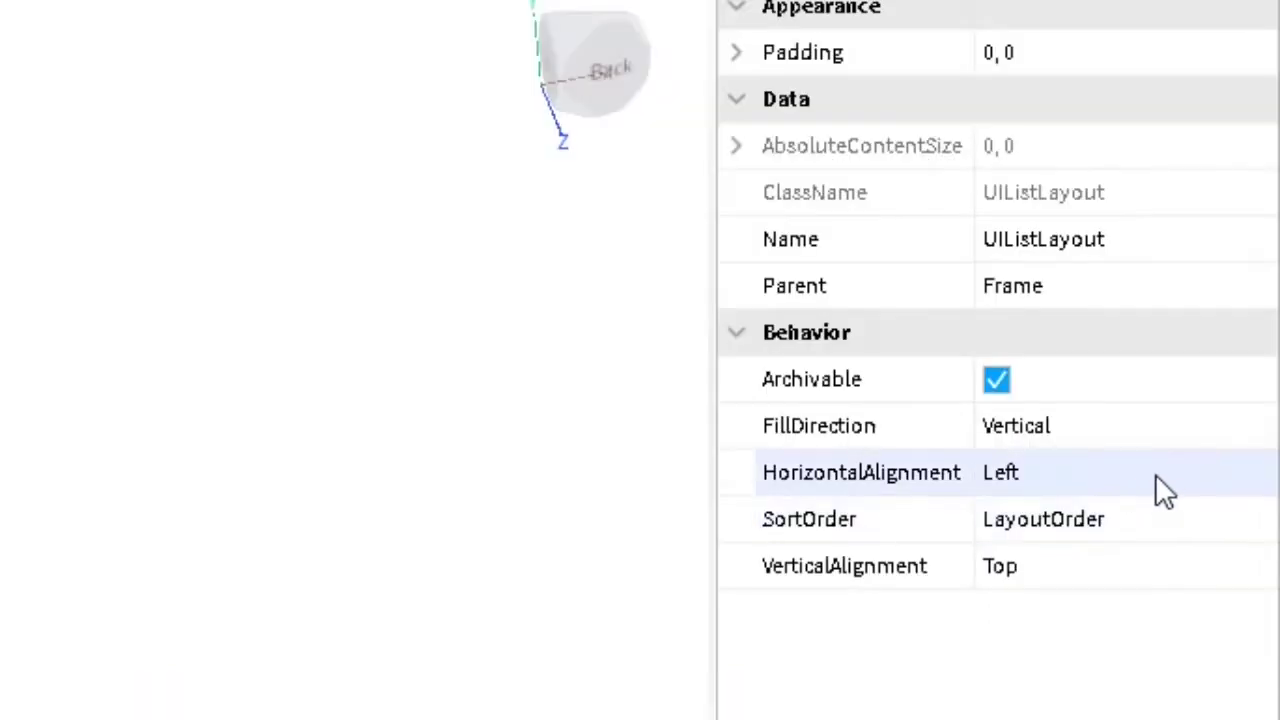
pyautogui.click(1230, 432)
pyautogui.click(1258, 480)
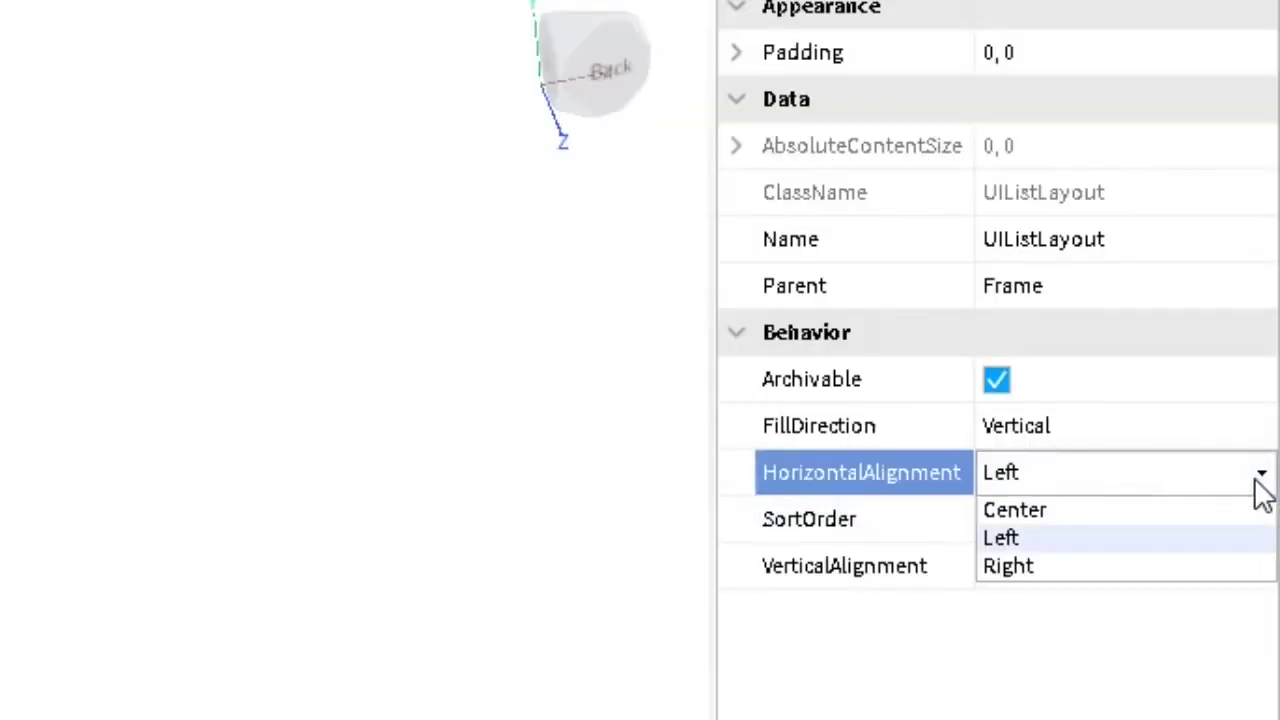
pyautogui.click(1116, 507)
pyautogui.click(1220, 566)
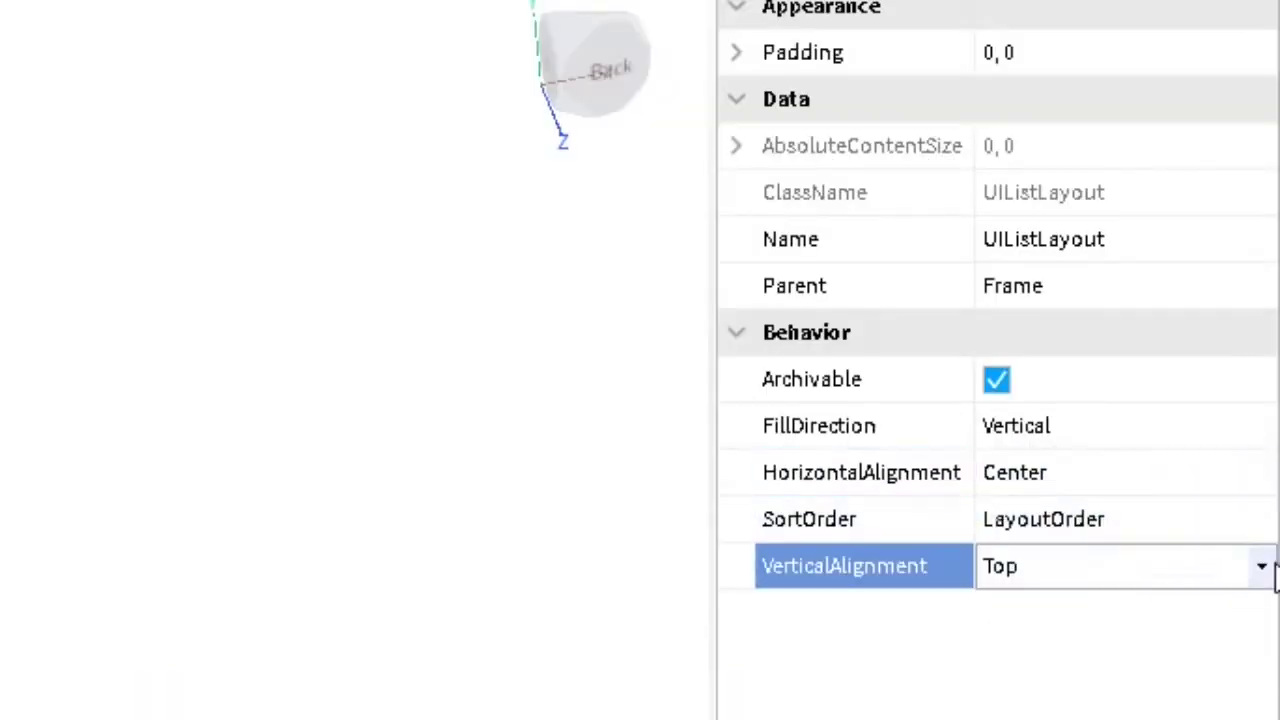
pyautogui.click(1262, 566)
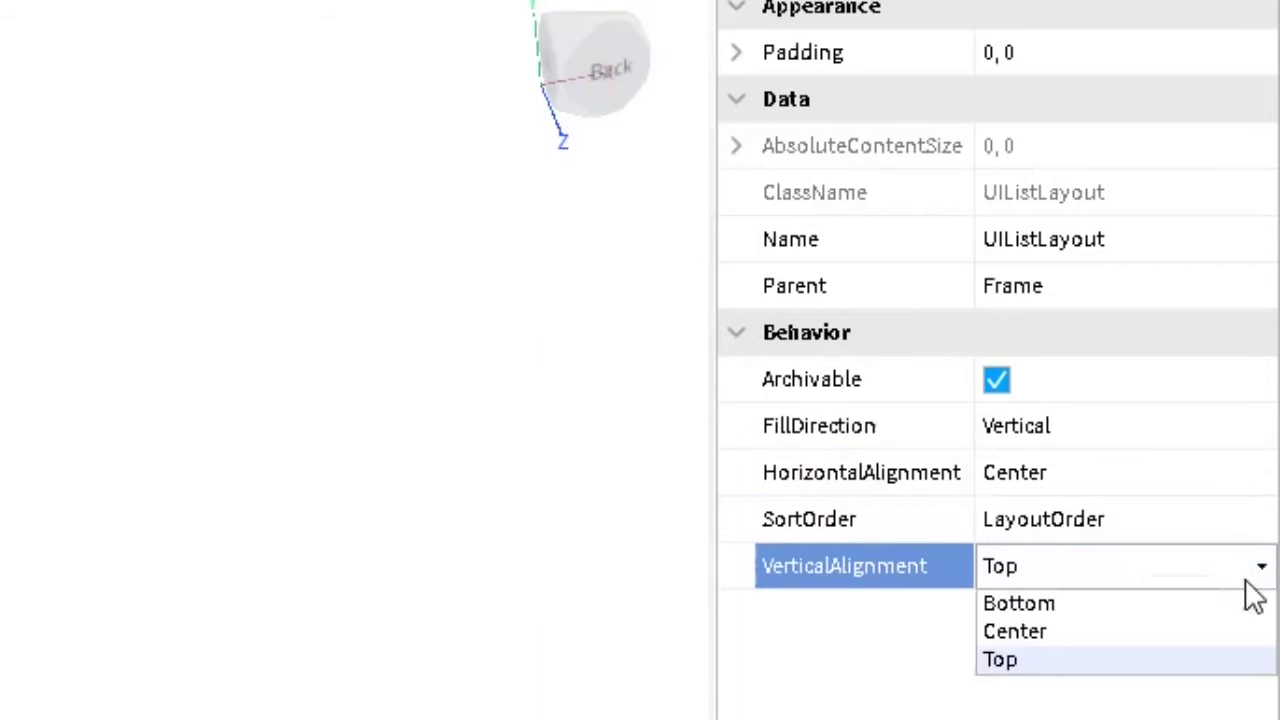
pyautogui.click(1090, 636)
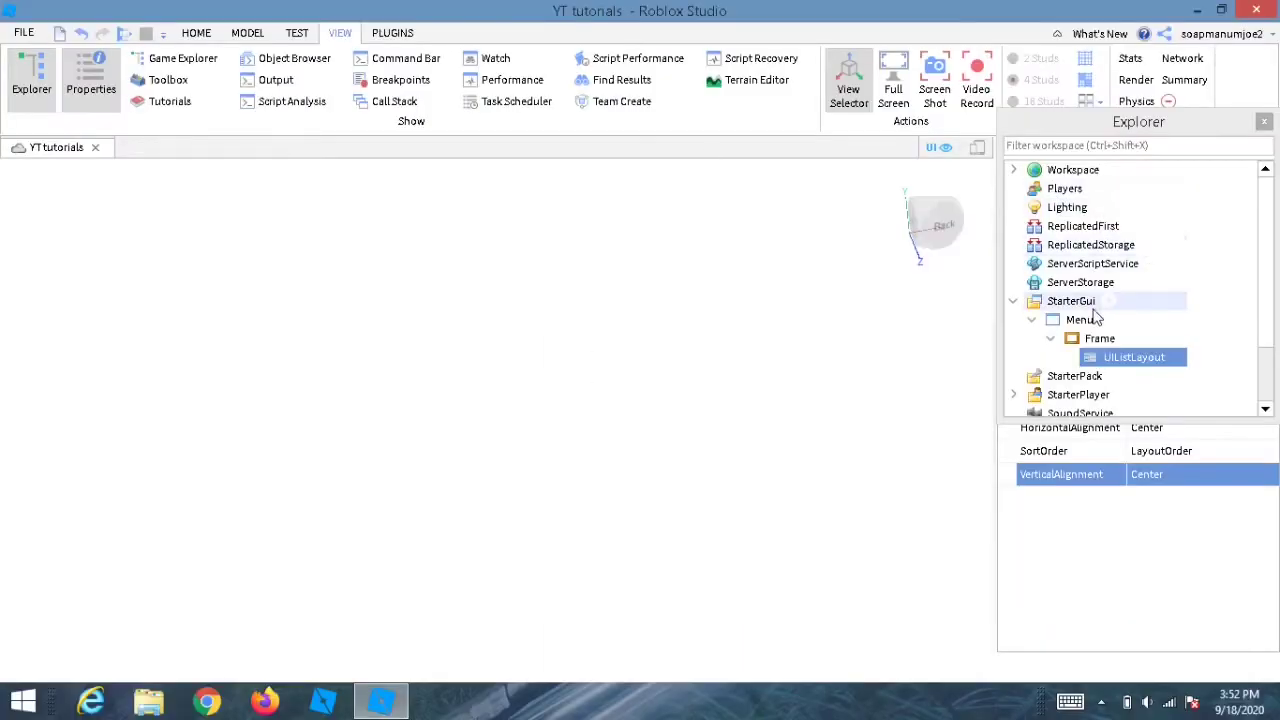
pyautogui.click(1050, 338)
pyautogui.click(1127, 338)
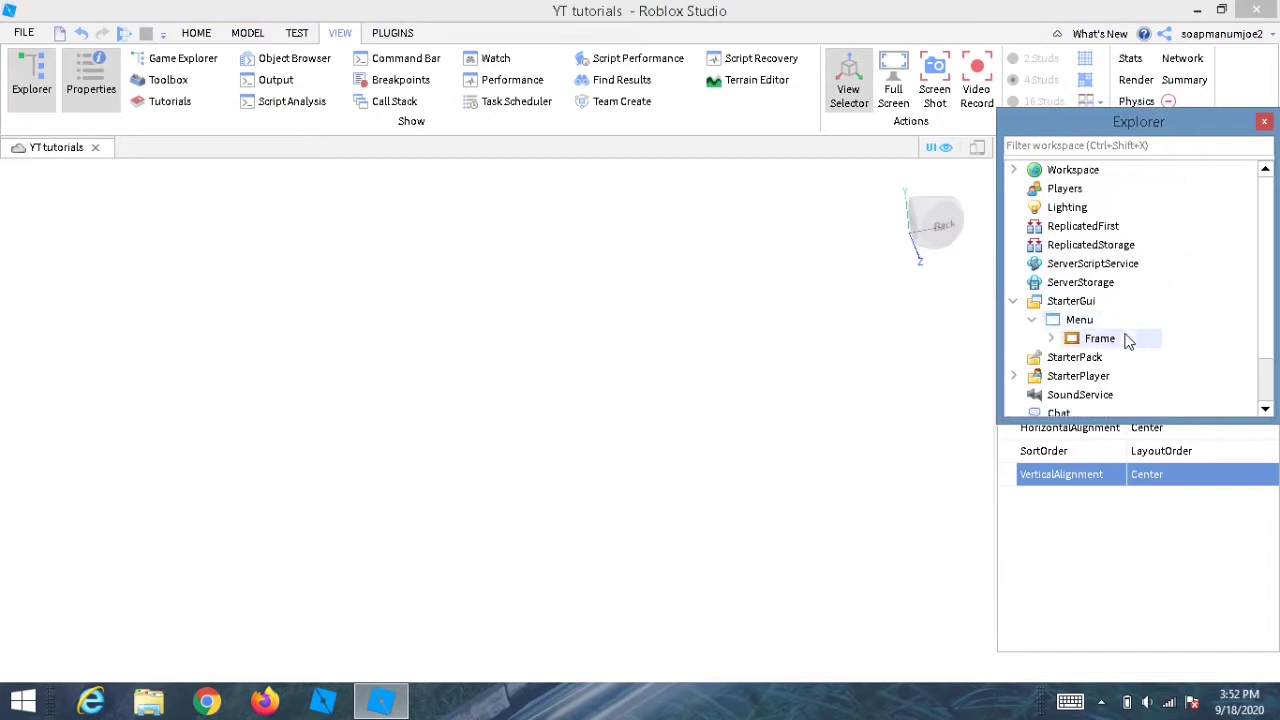
# Delete the TextButton accidentally added to the original Frame
pyautogui.click(1128, 339)
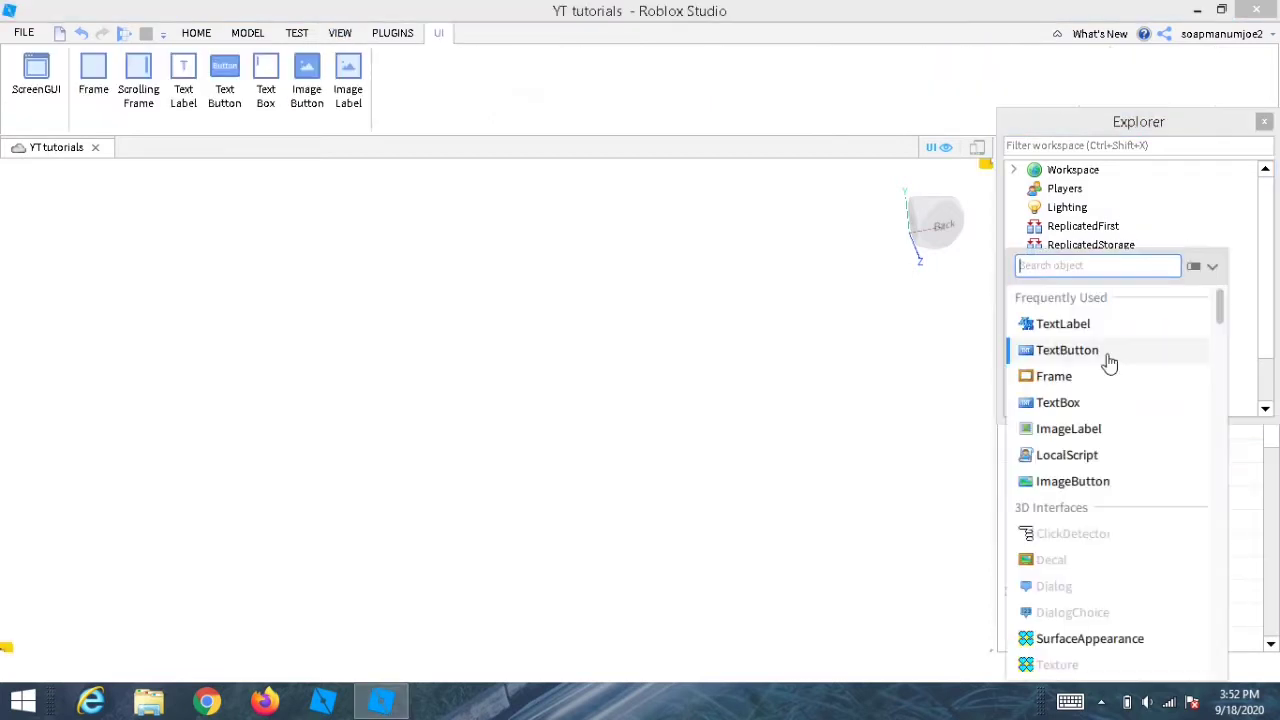
pyautogui.click(1076, 375)
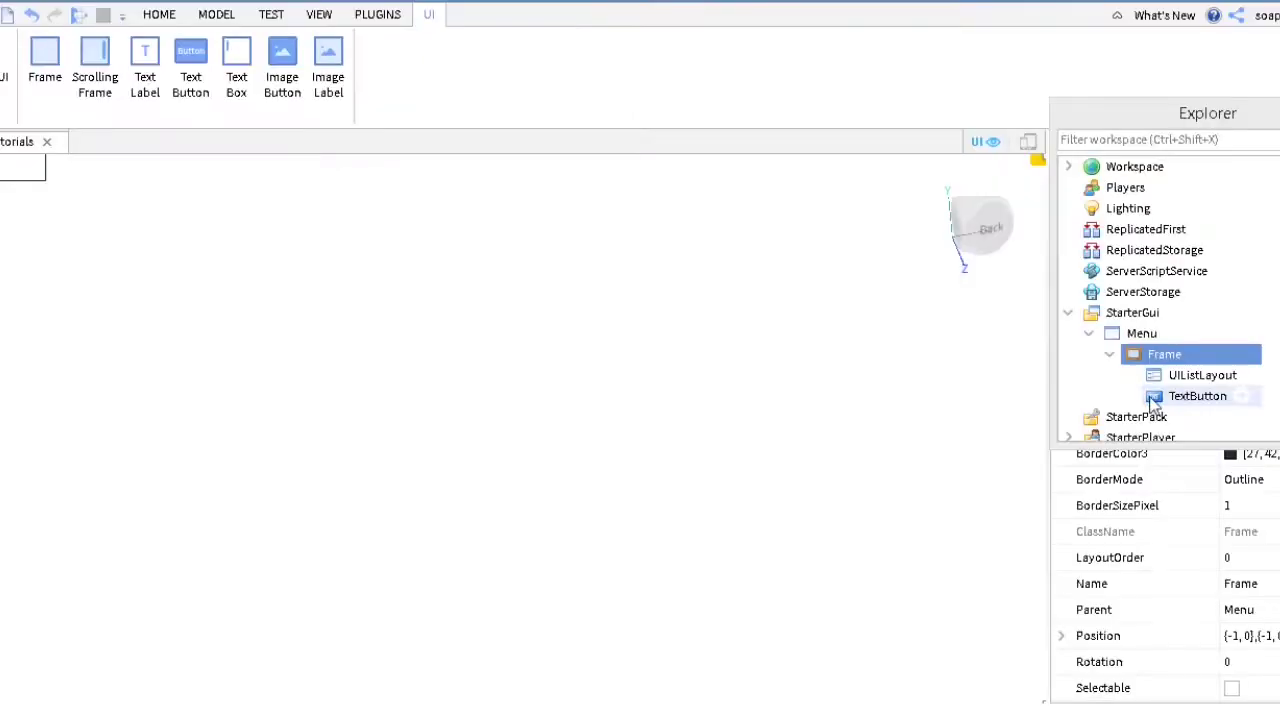
pyautogui.rightClick(1176, 400)
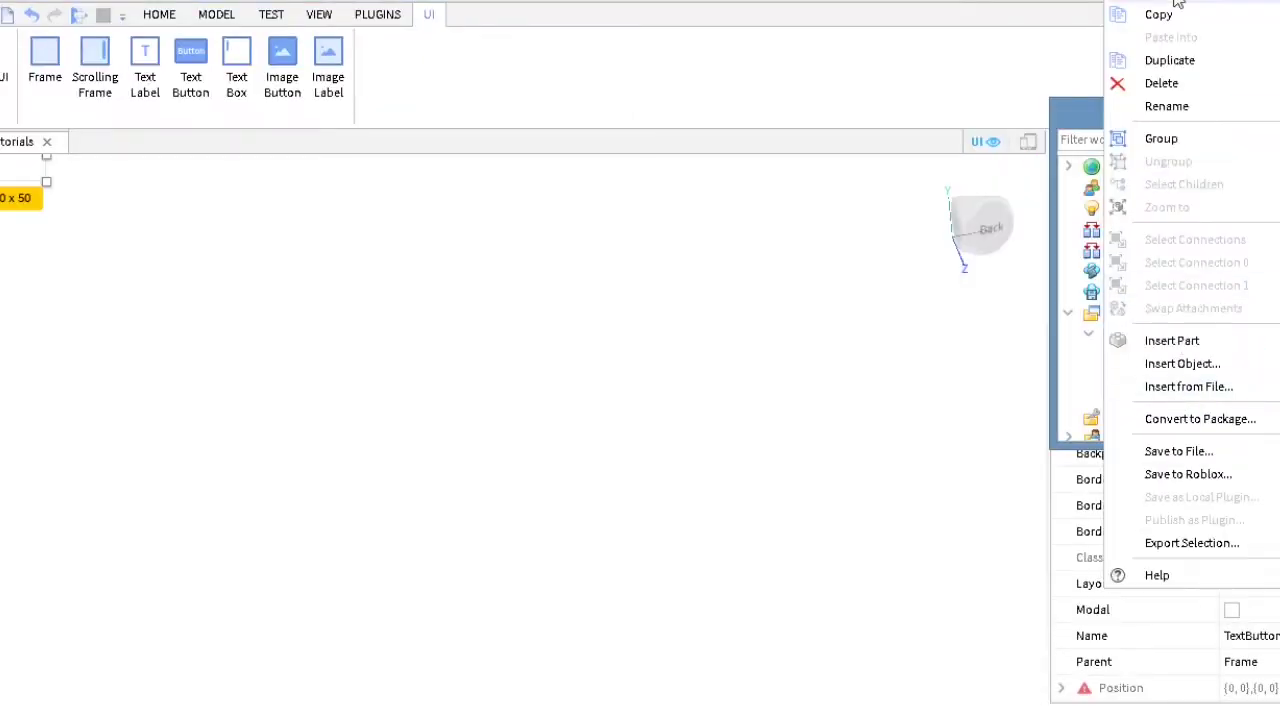
pyautogui.click(1162, 85)
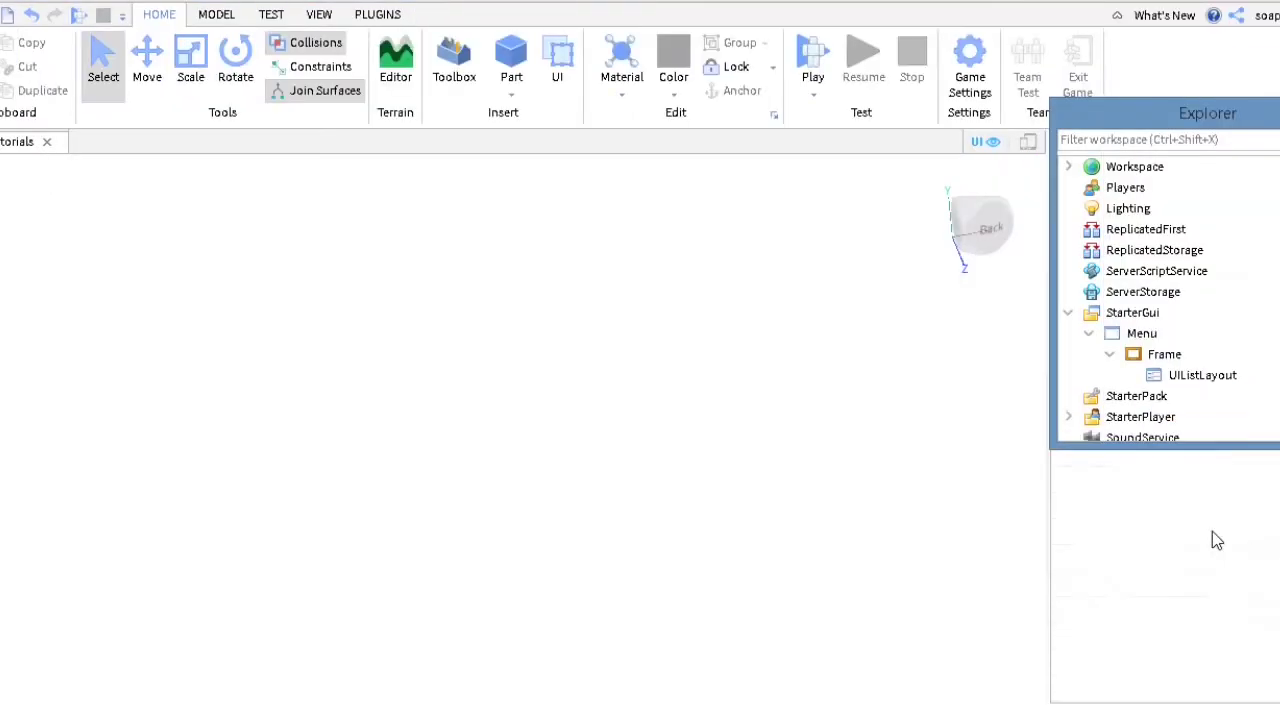
# Add a second Frame under Menu, sized {1, 0},{1, 0} and named MainMenuGui
pyautogui.click(1110, 333)
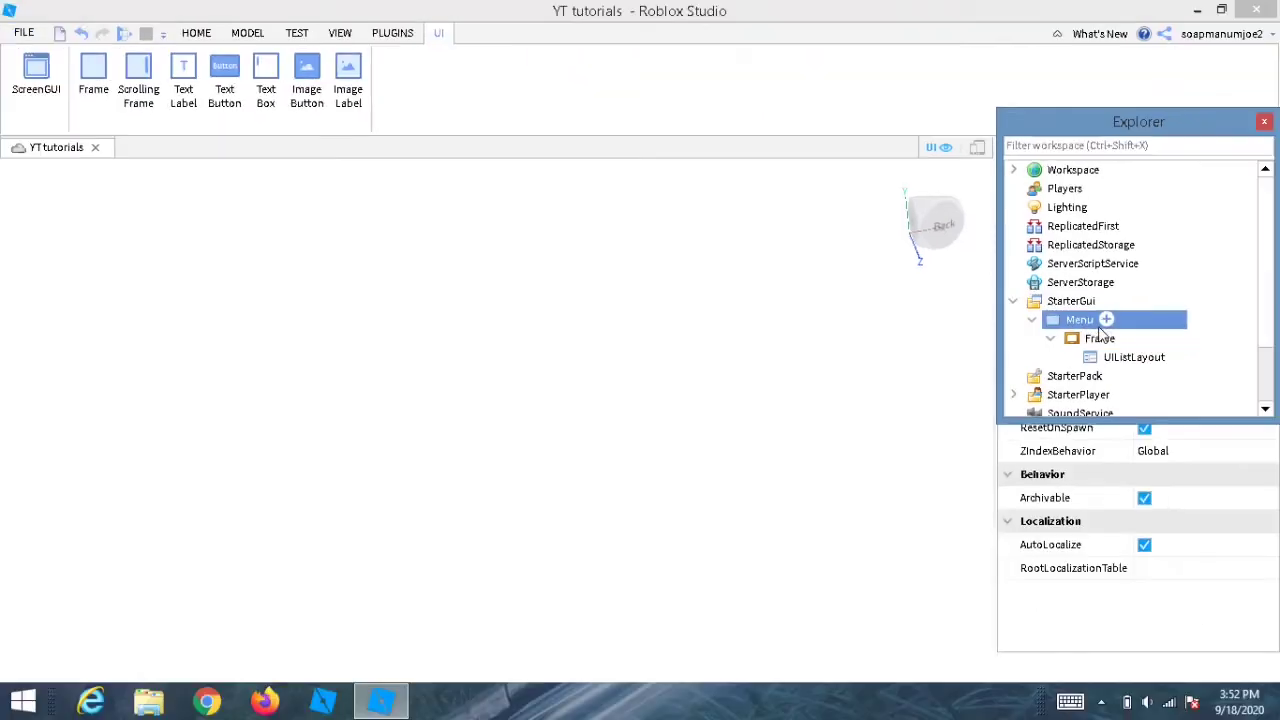
pyautogui.click(1106, 319)
pyautogui.click(1050, 326)
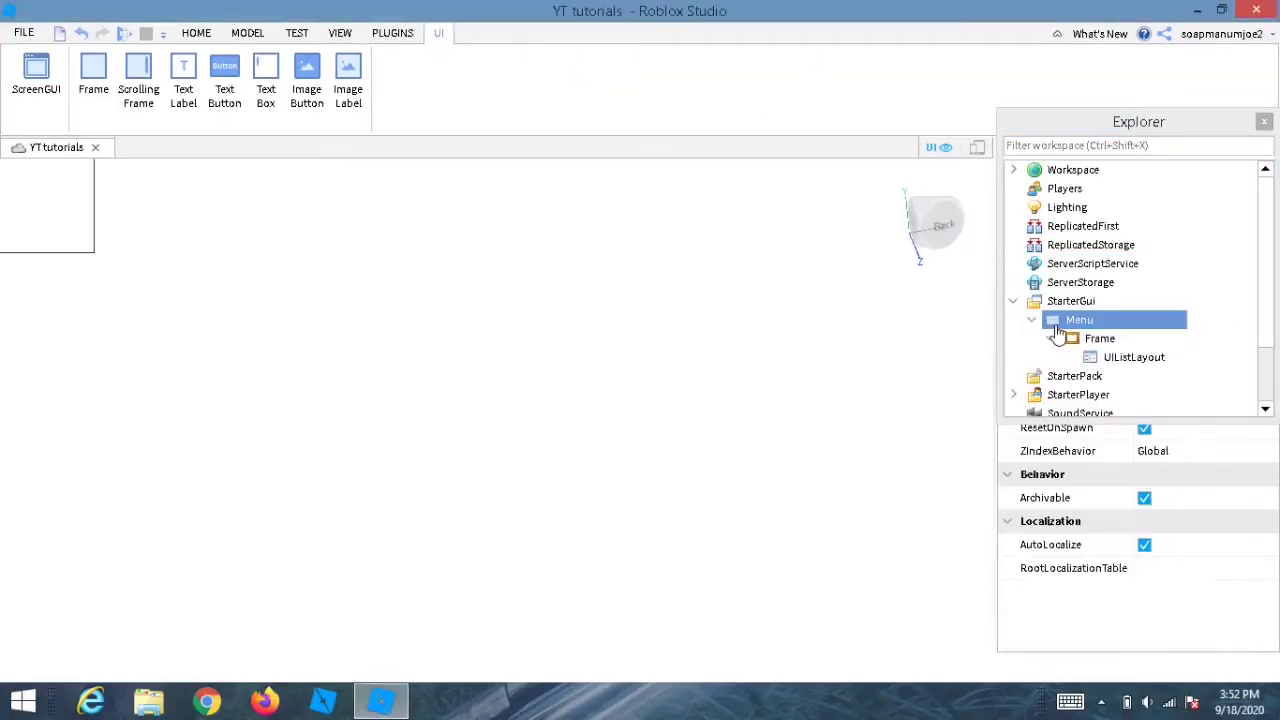
pyautogui.click(1098, 375)
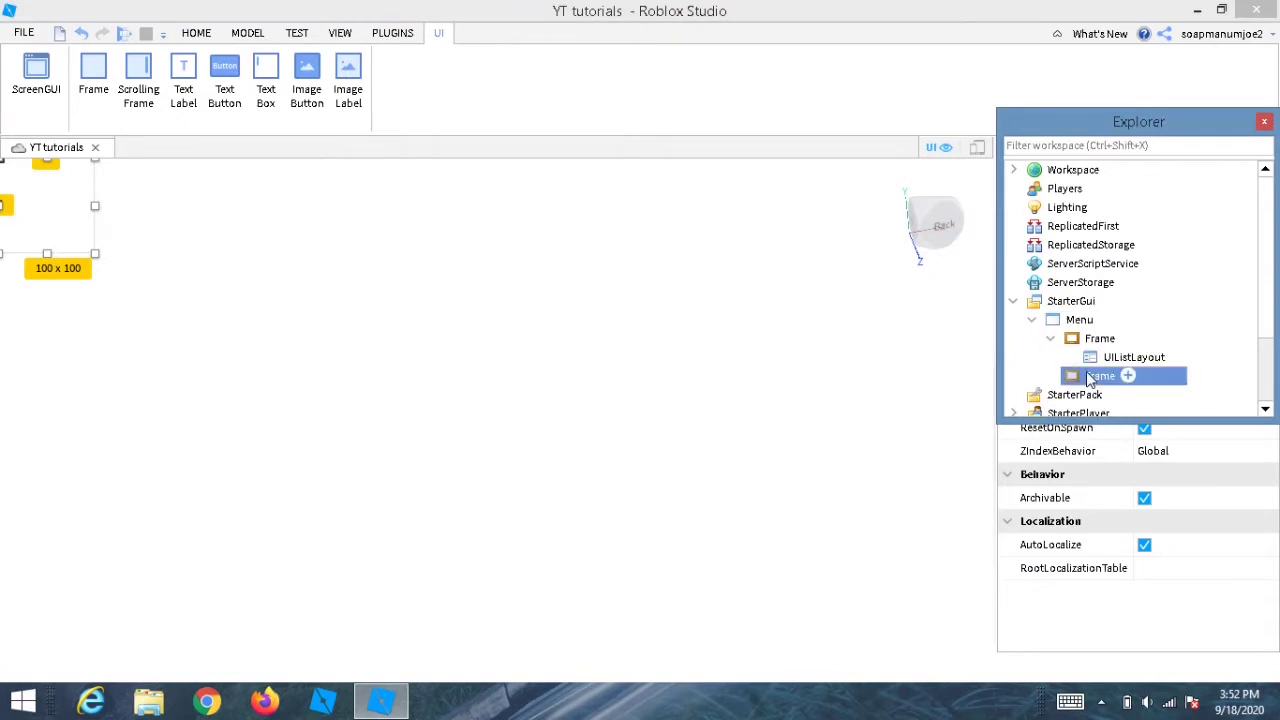
pyautogui.scroll(-3, 1135, 543)
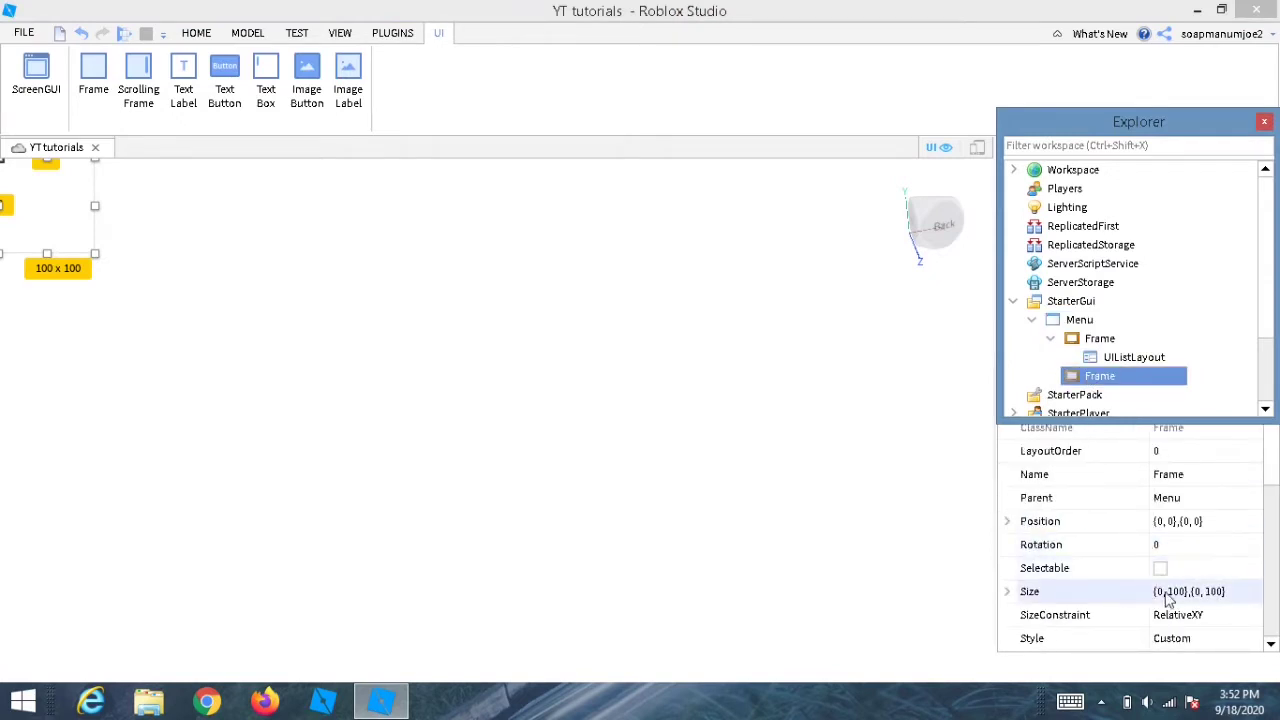
pyautogui.click(1168, 592)
pyautogui.press('BackSpace')
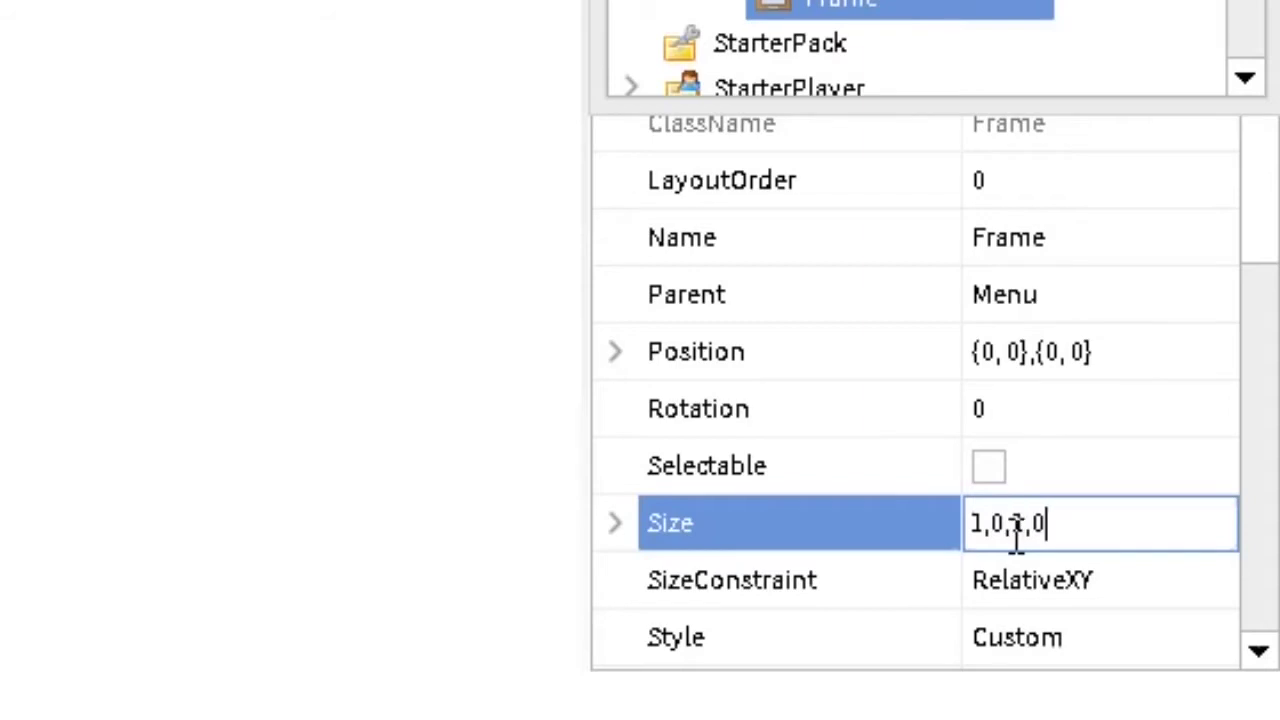
pyautogui.press('Return')
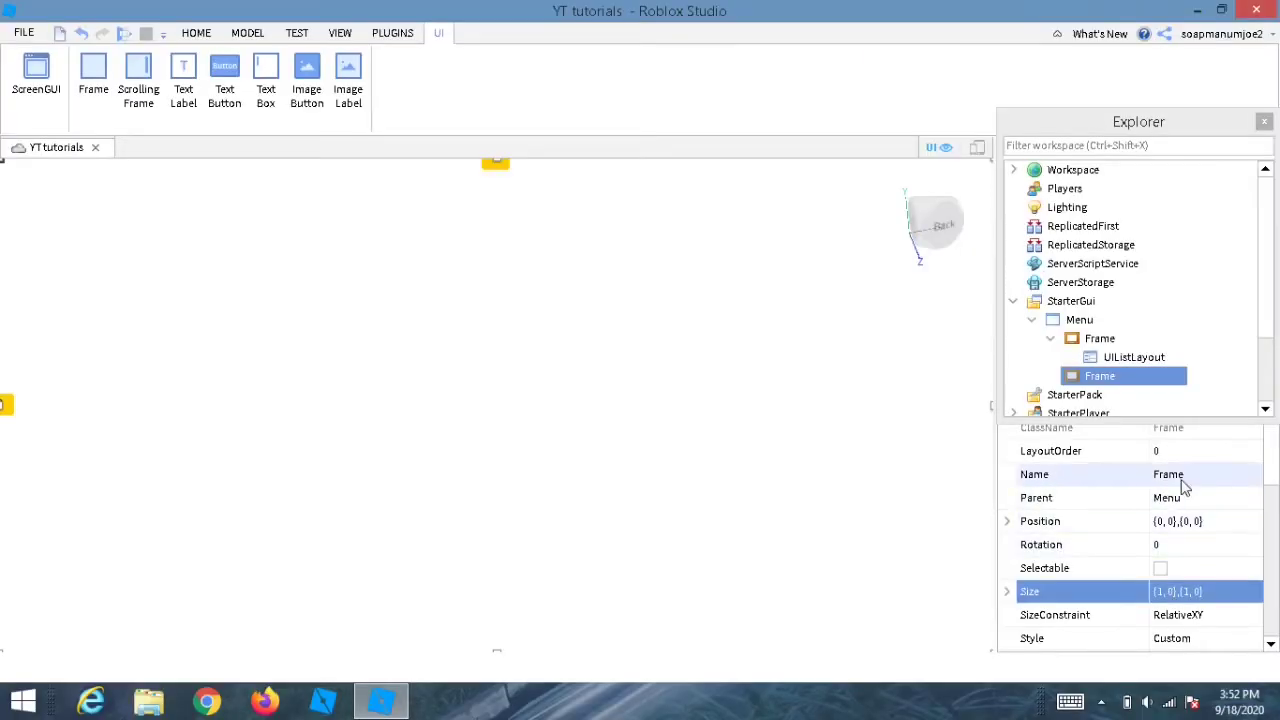
pyautogui.click(1199, 480)
pyautogui.write('M')
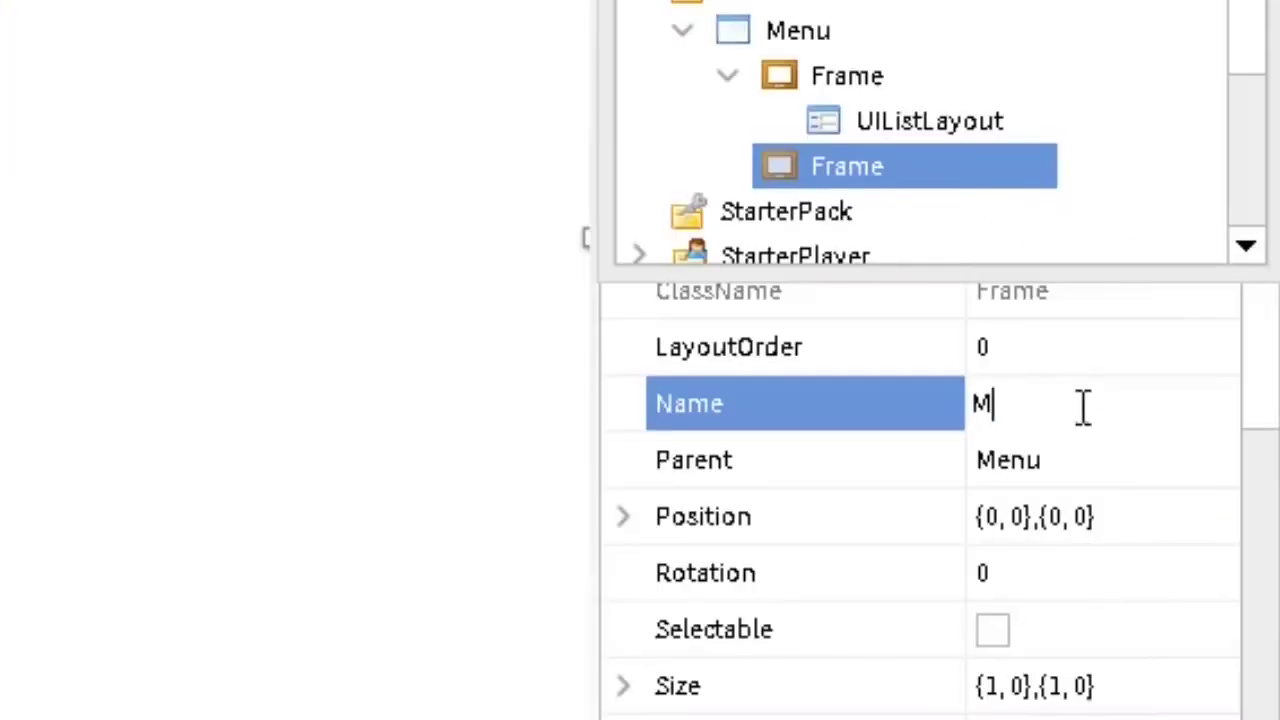
pyautogui.write('ainM')
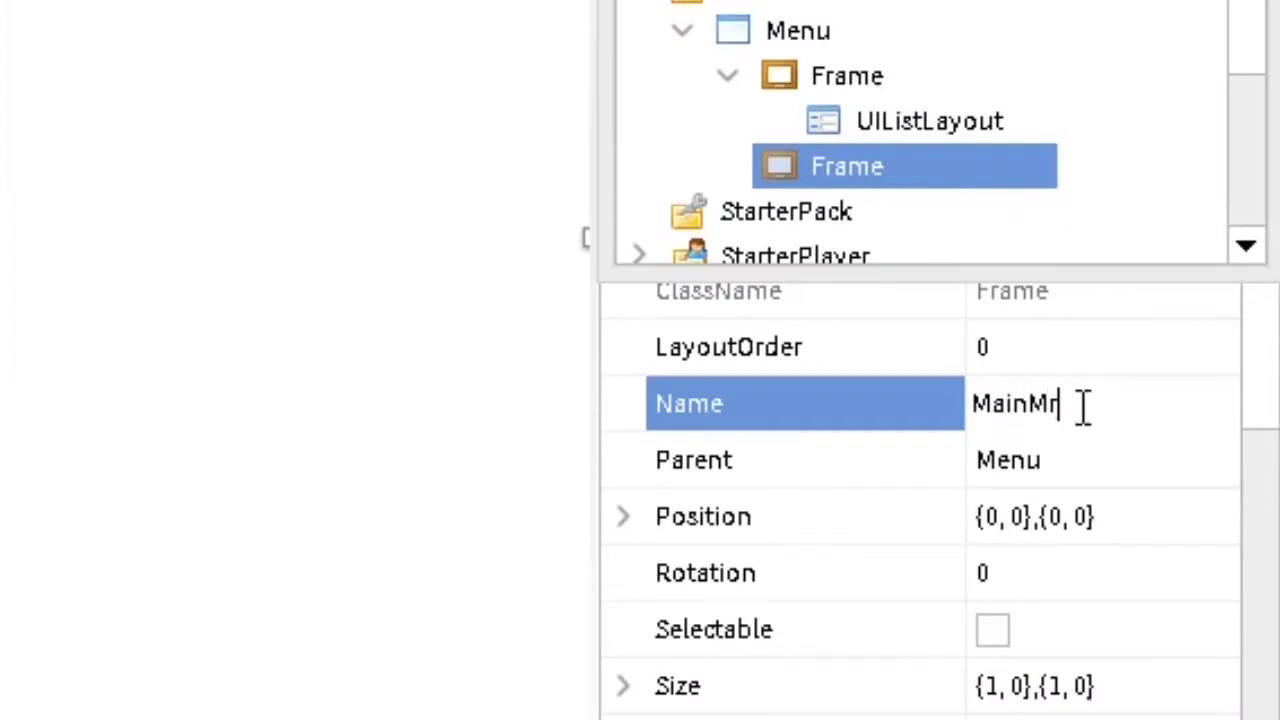
pyautogui.write('enuGui')
pyautogui.press('Return')
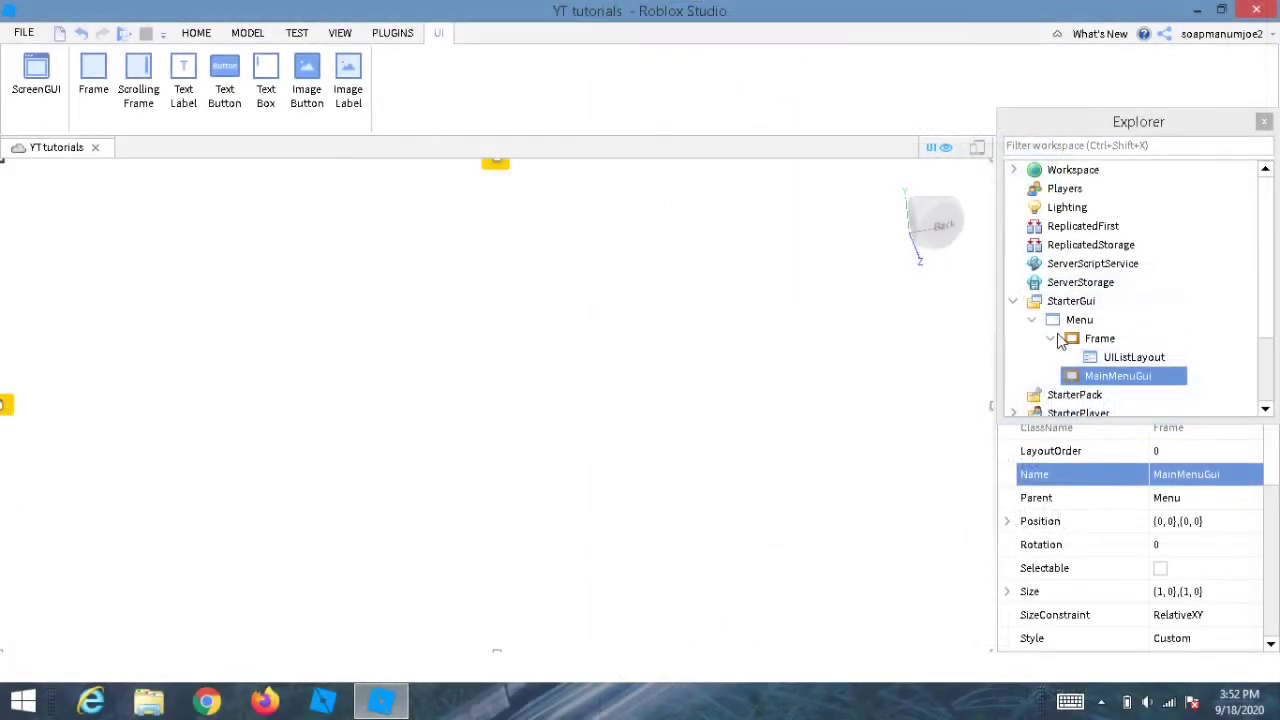
# Insert a TextButton inside MainMenuGui
pyautogui.click(1050, 338)
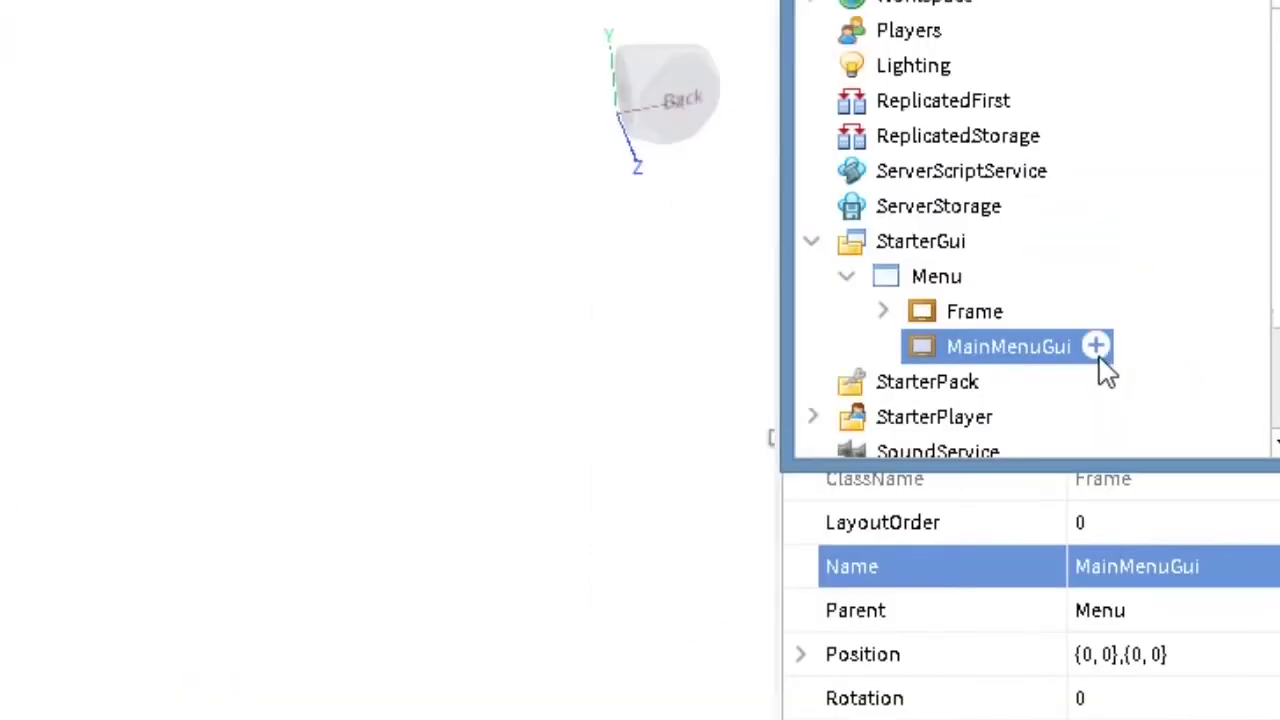
pyautogui.click(1163, 357)
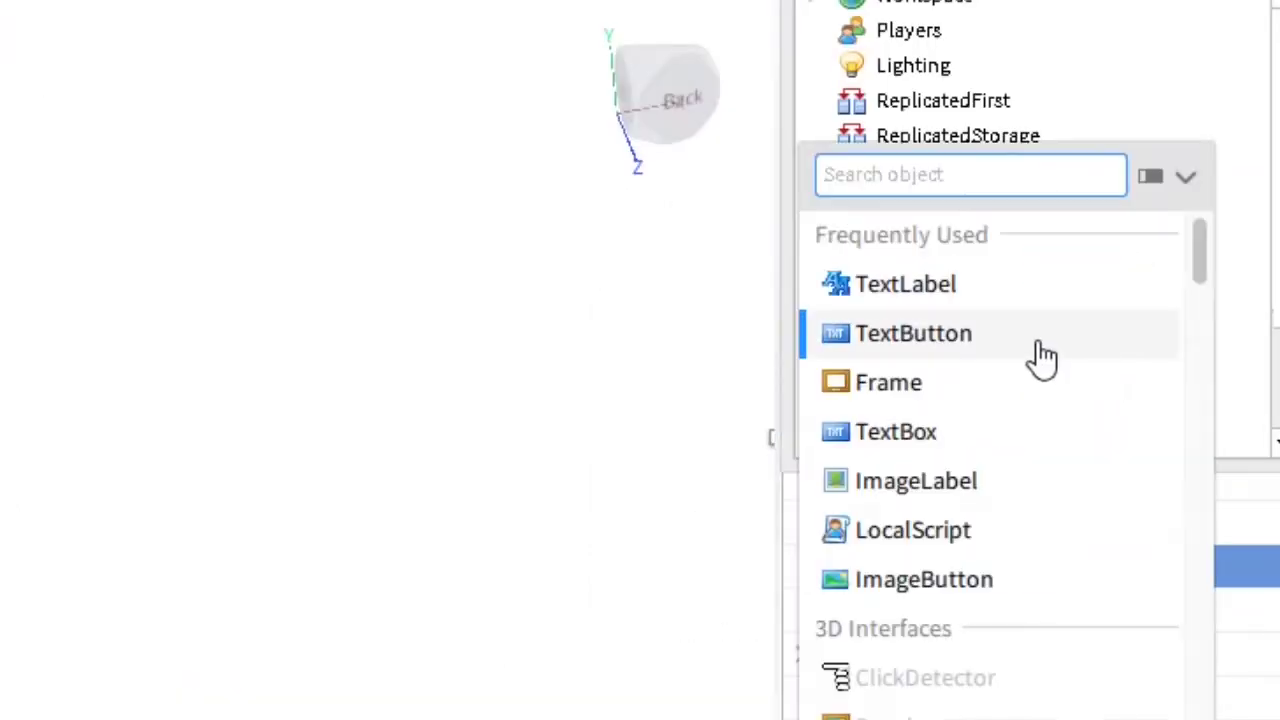
pyautogui.click(962, 336)
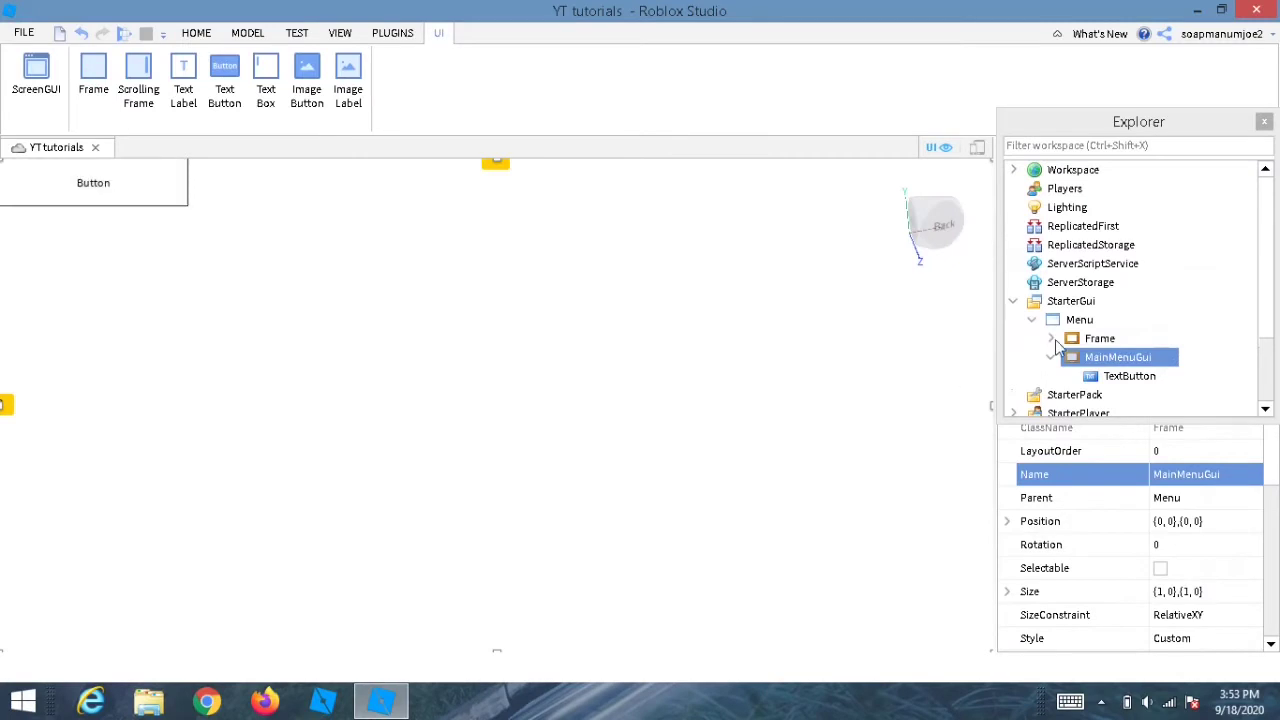
# Give the original Frame a dark grey background colour of 53, 53, 53
pyautogui.click(1090, 339)
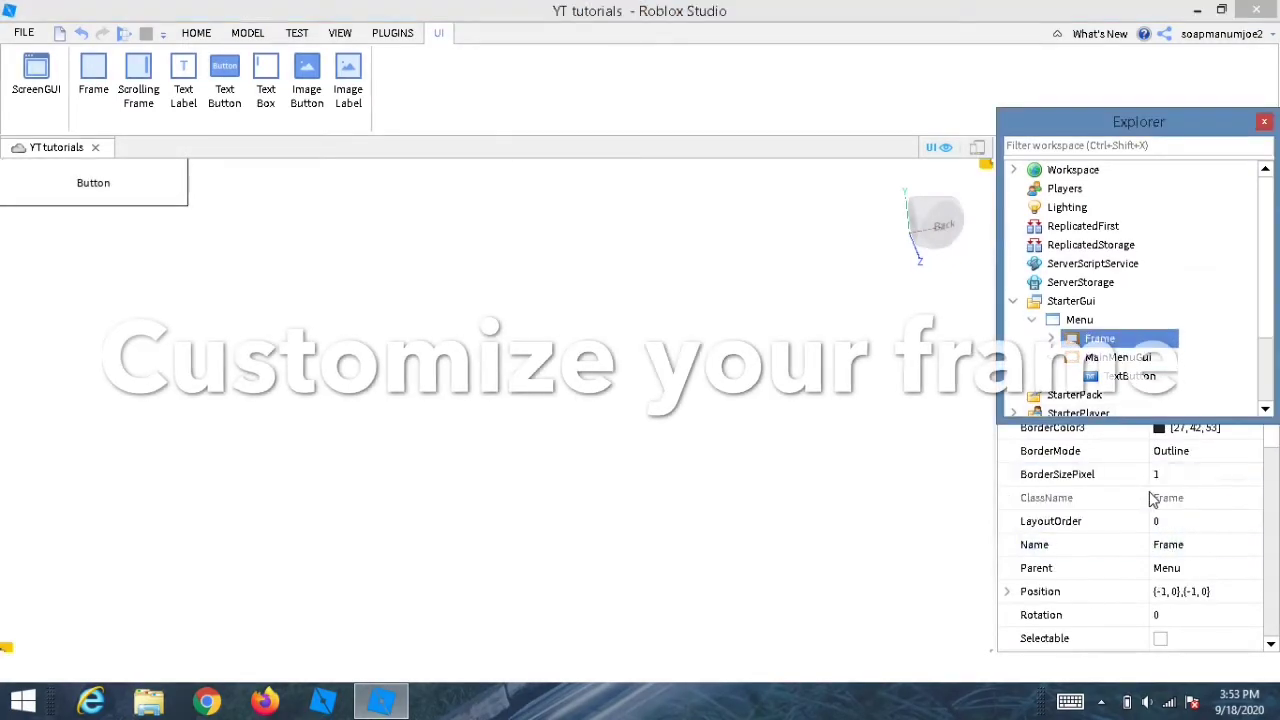
pyautogui.click(1263, 121)
pyautogui.click(1200, 380)
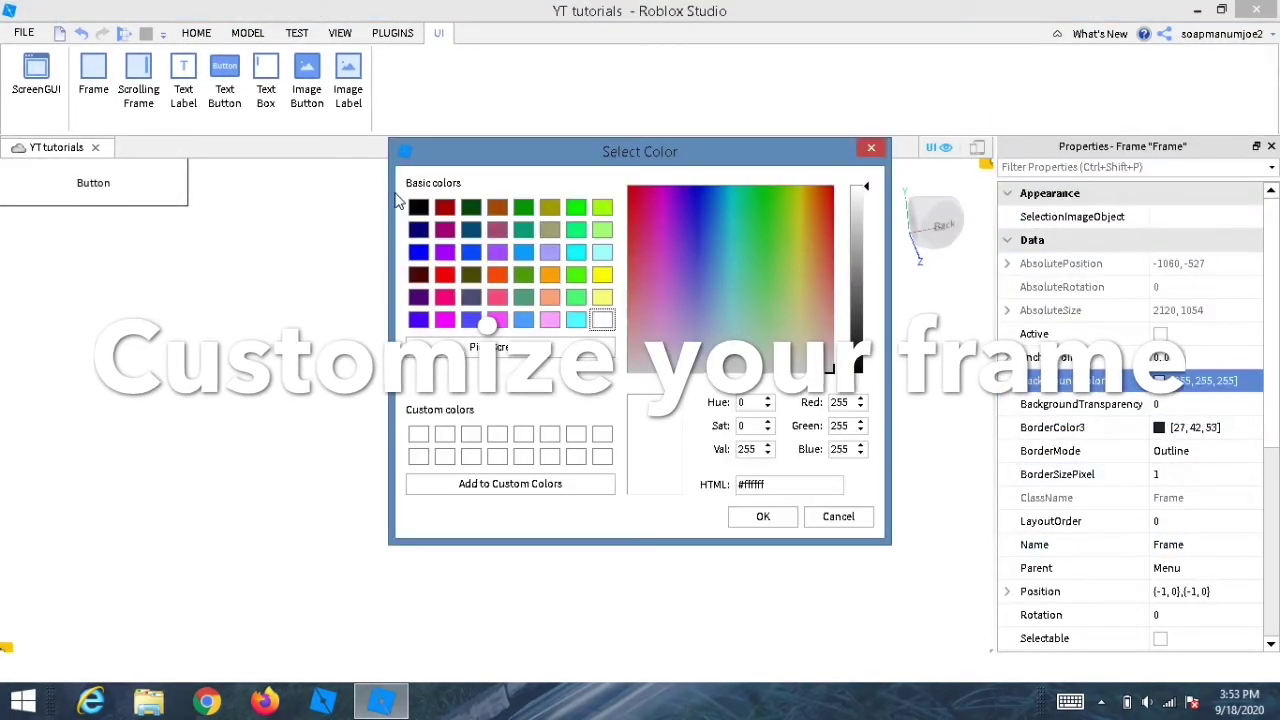
pyautogui.click(418, 208)
pyautogui.click(858, 333)
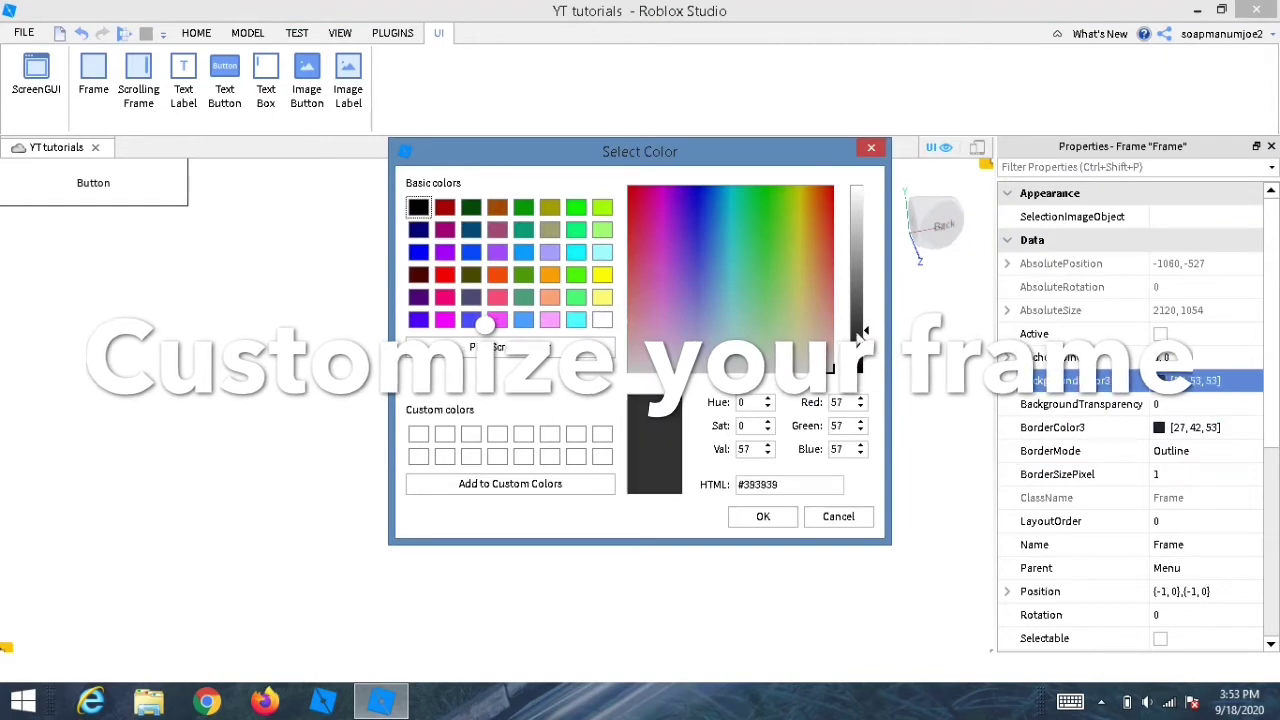
pyautogui.click(764, 518)
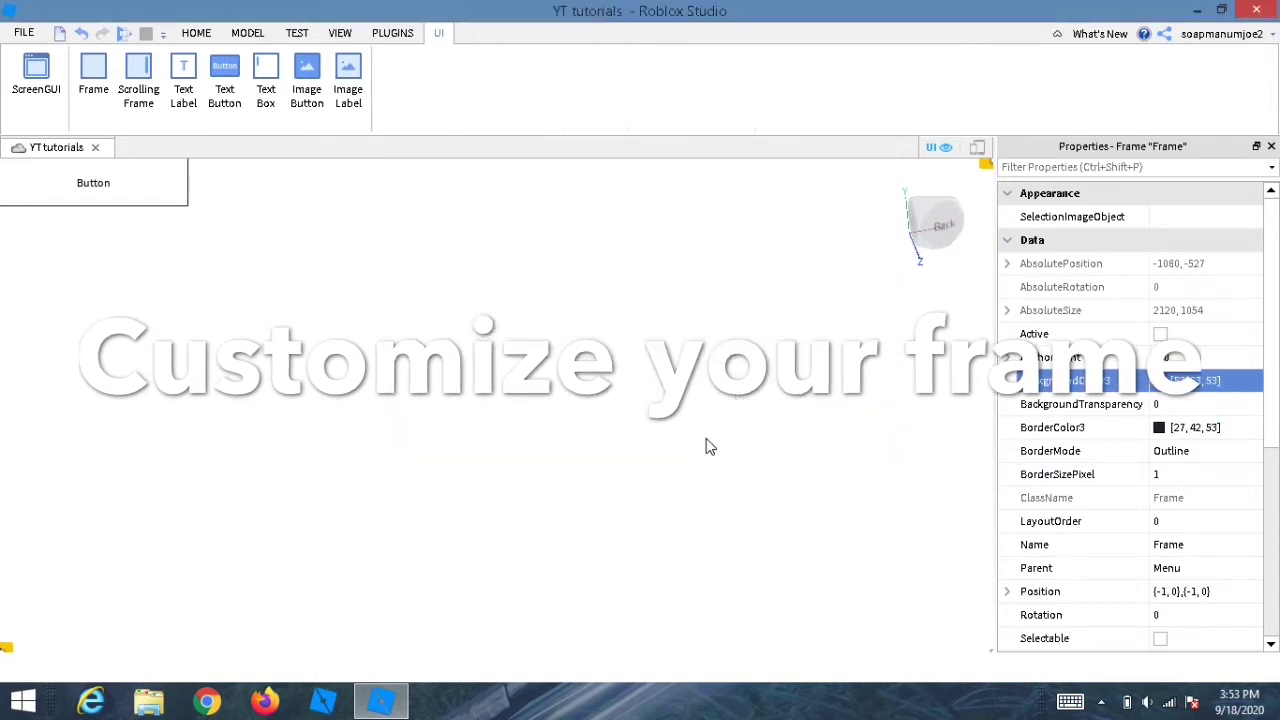
pyautogui.click(340, 33)
# Colour MainMenuGui's background dark grey [45, 45, 45]
pyautogui.click(31, 80)
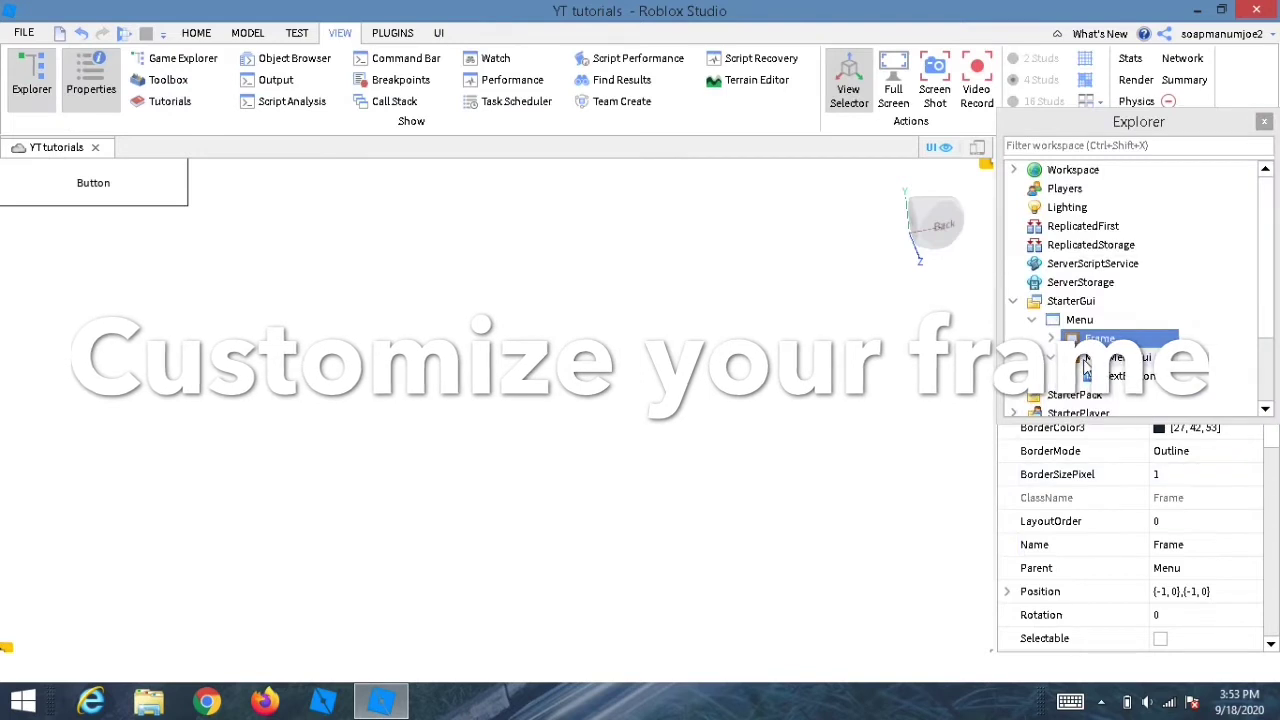
pyautogui.click(1264, 121)
pyautogui.click(1160, 380)
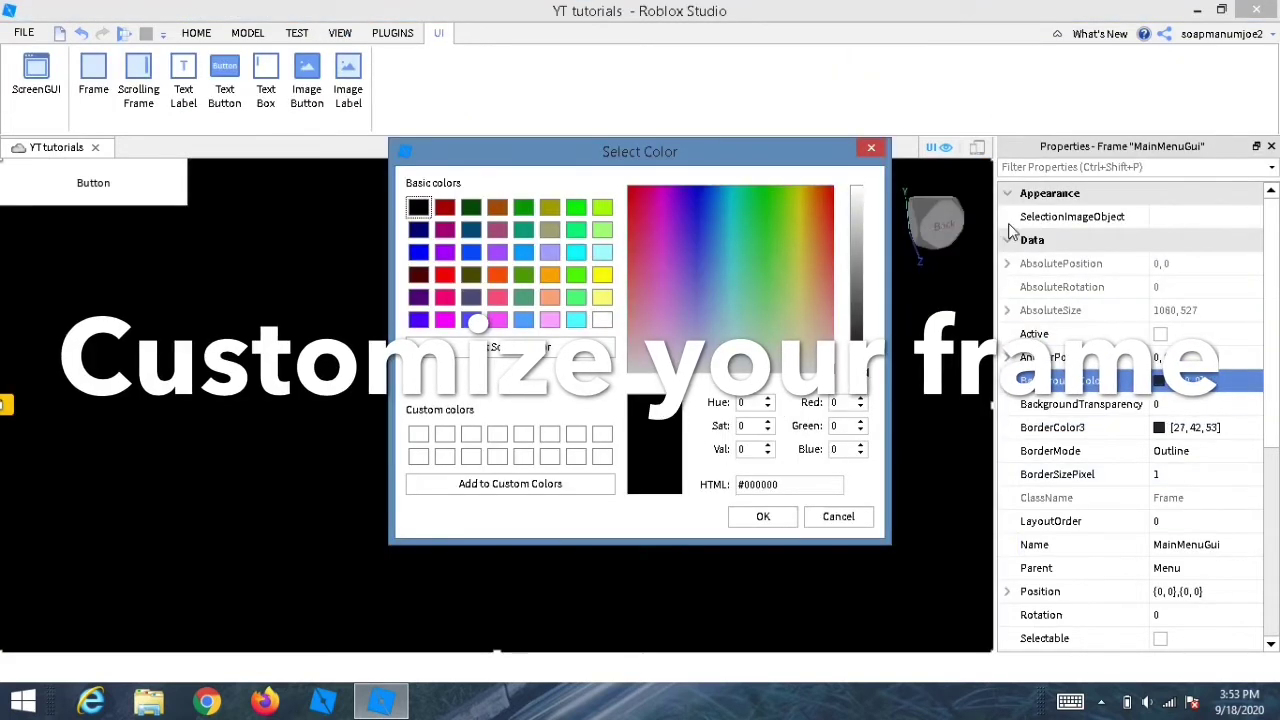
pyautogui.moveTo(856, 338); pyautogui.dragTo(856, 316)
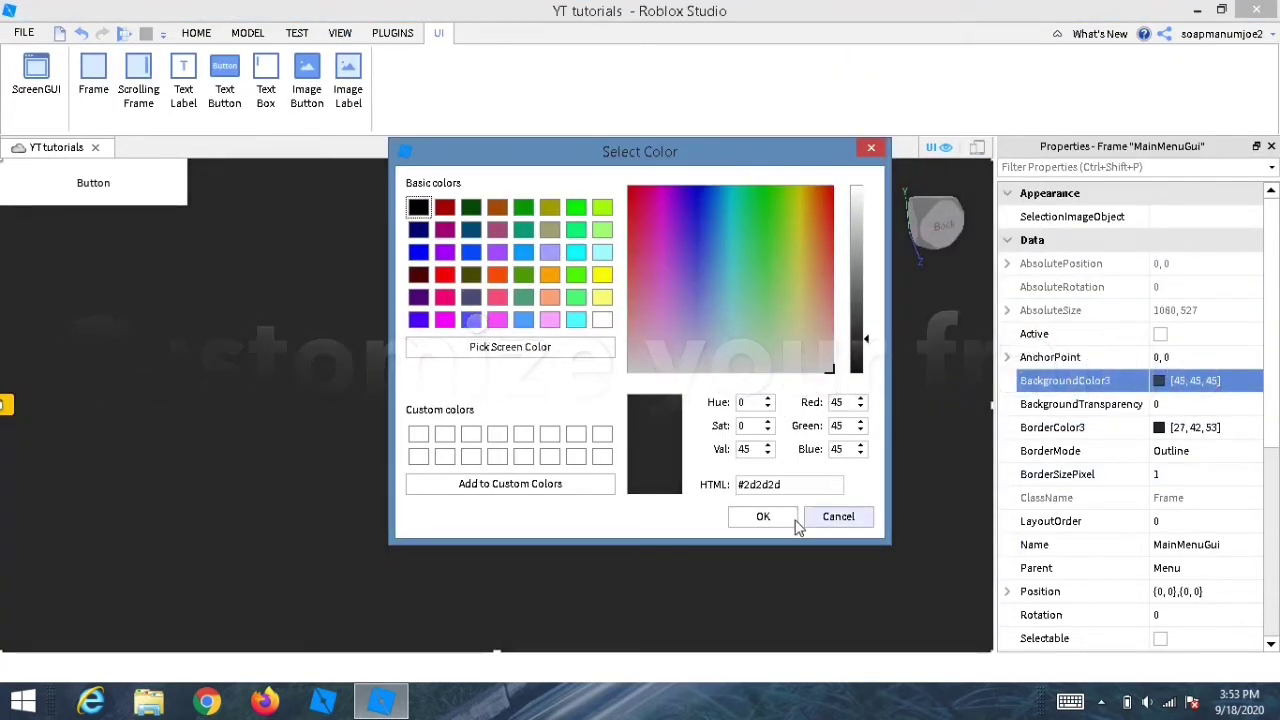
pyautogui.click(763, 516)
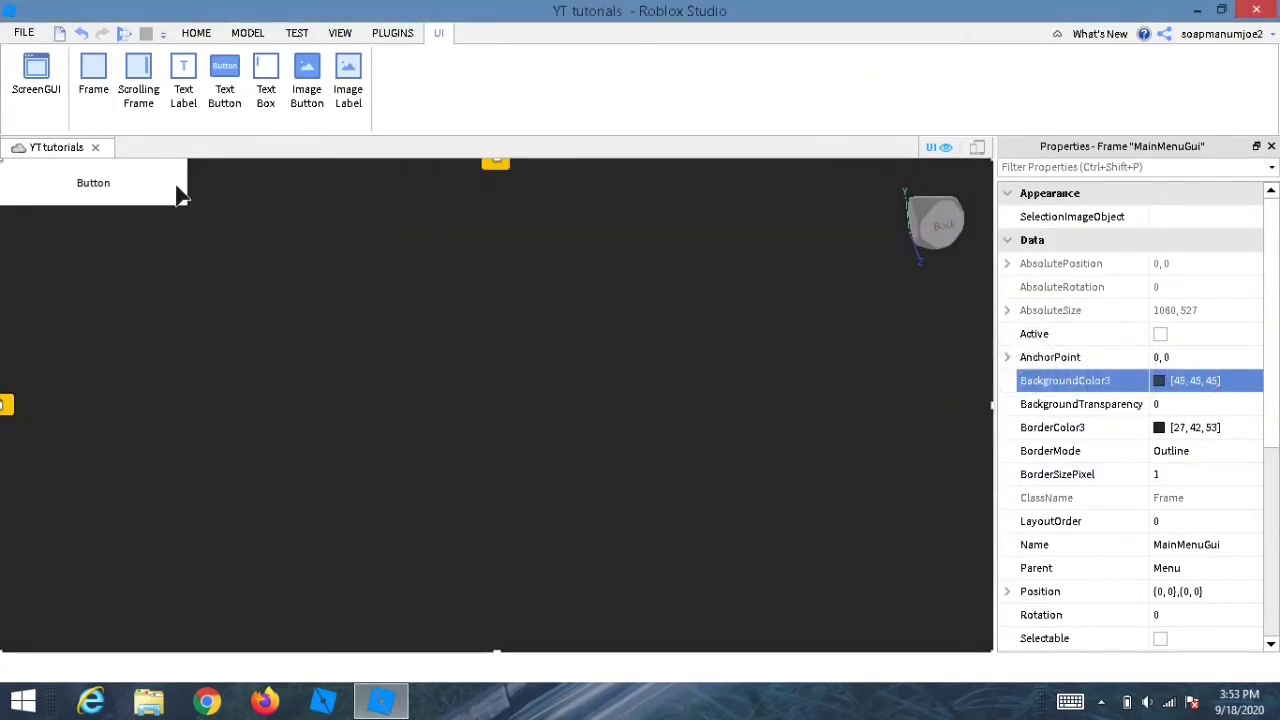
pyautogui.click(338, 36)
pyautogui.click(31, 80)
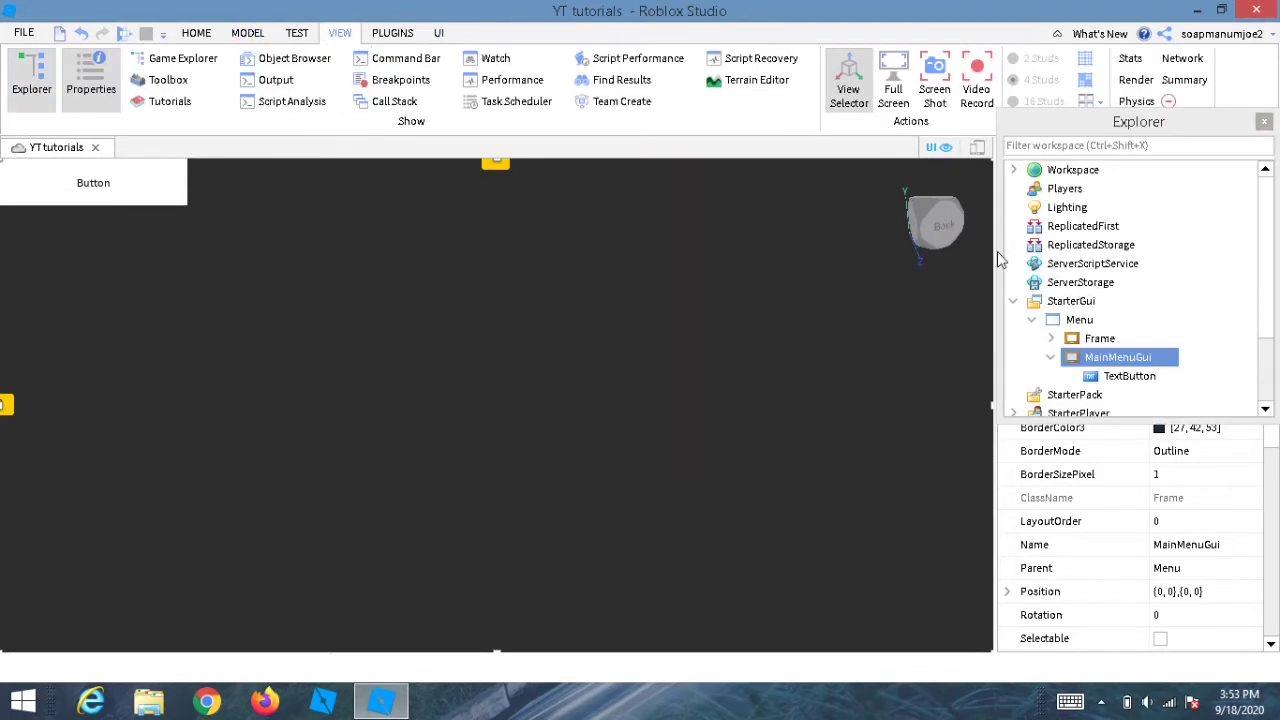
# Nudge the 'Your game name here' title up and to the left
pyautogui.click(1100, 378)
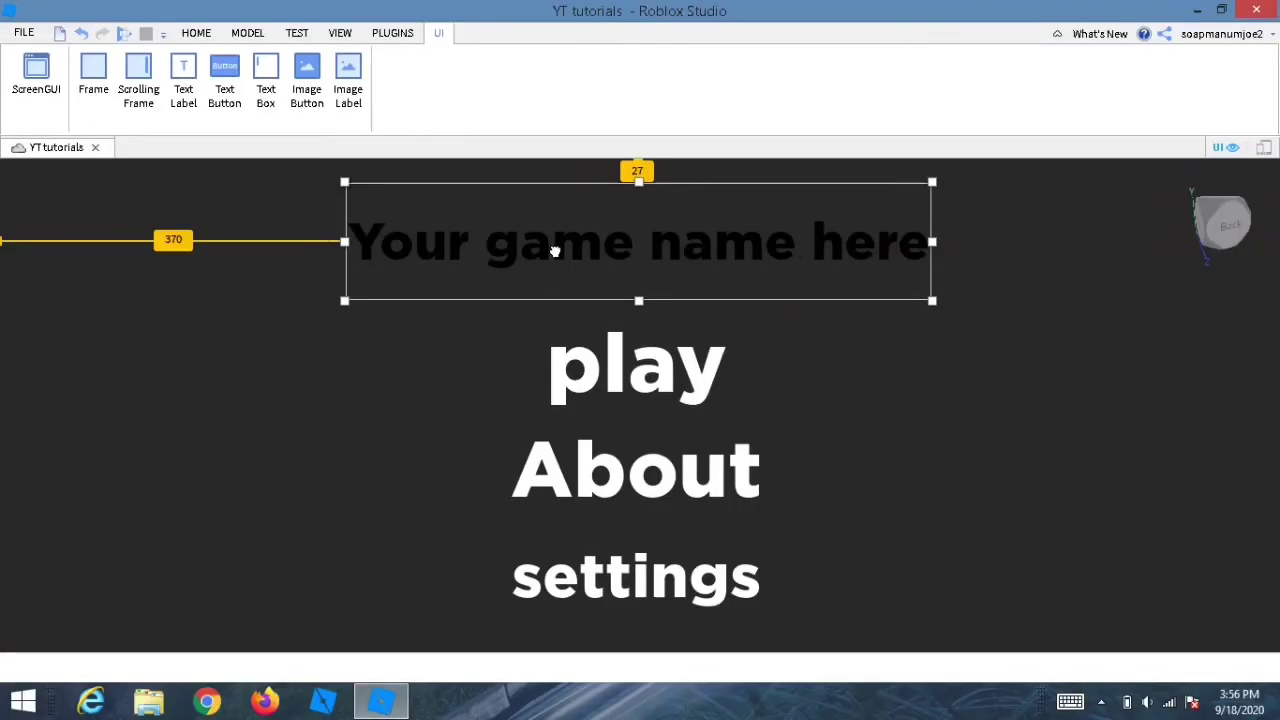
pyautogui.moveTo(555, 251); pyautogui.dragTo(548, 236)
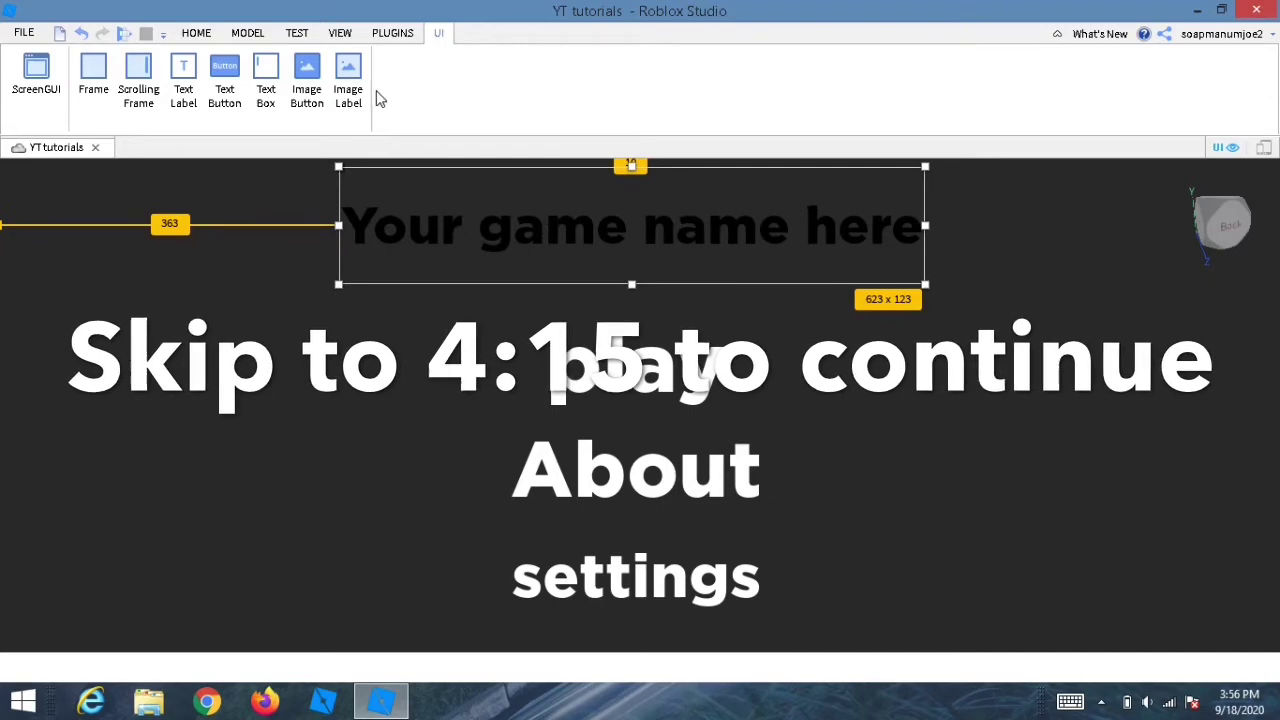
pyautogui.click(341, 34)
pyautogui.click(31, 75)
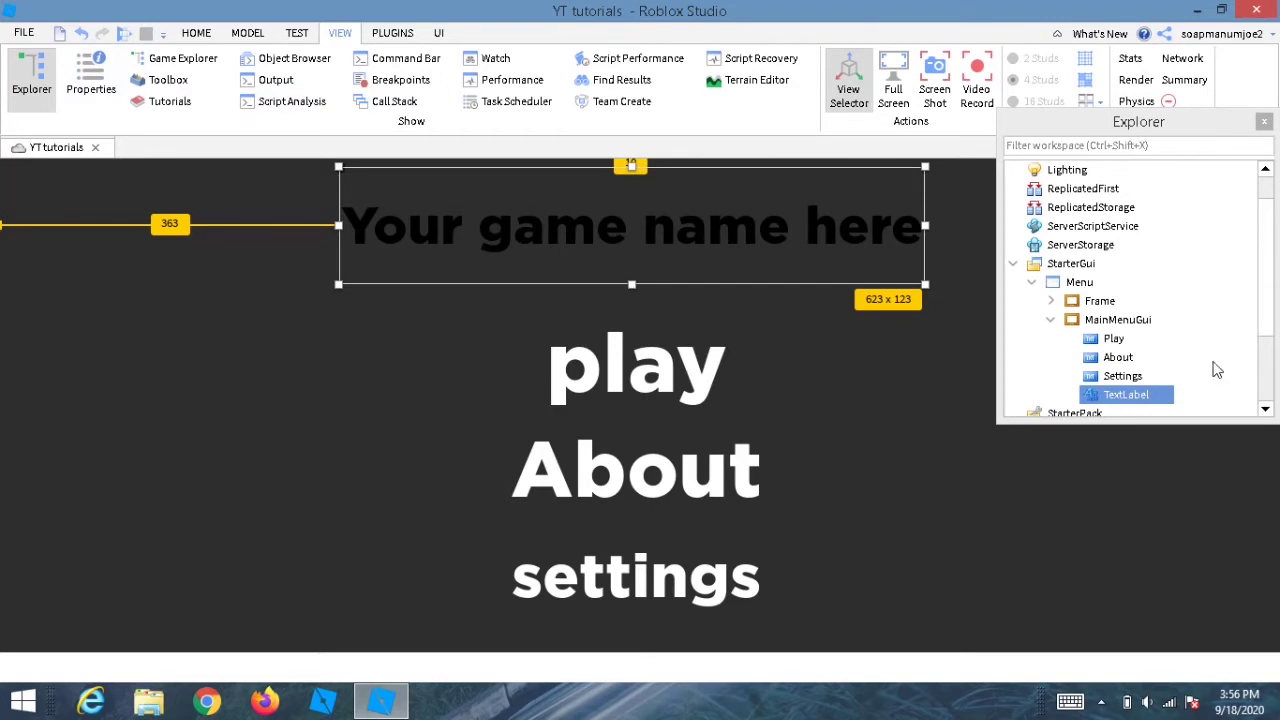
# Select the Play button and show its Properties
pyautogui.click(1113, 338)
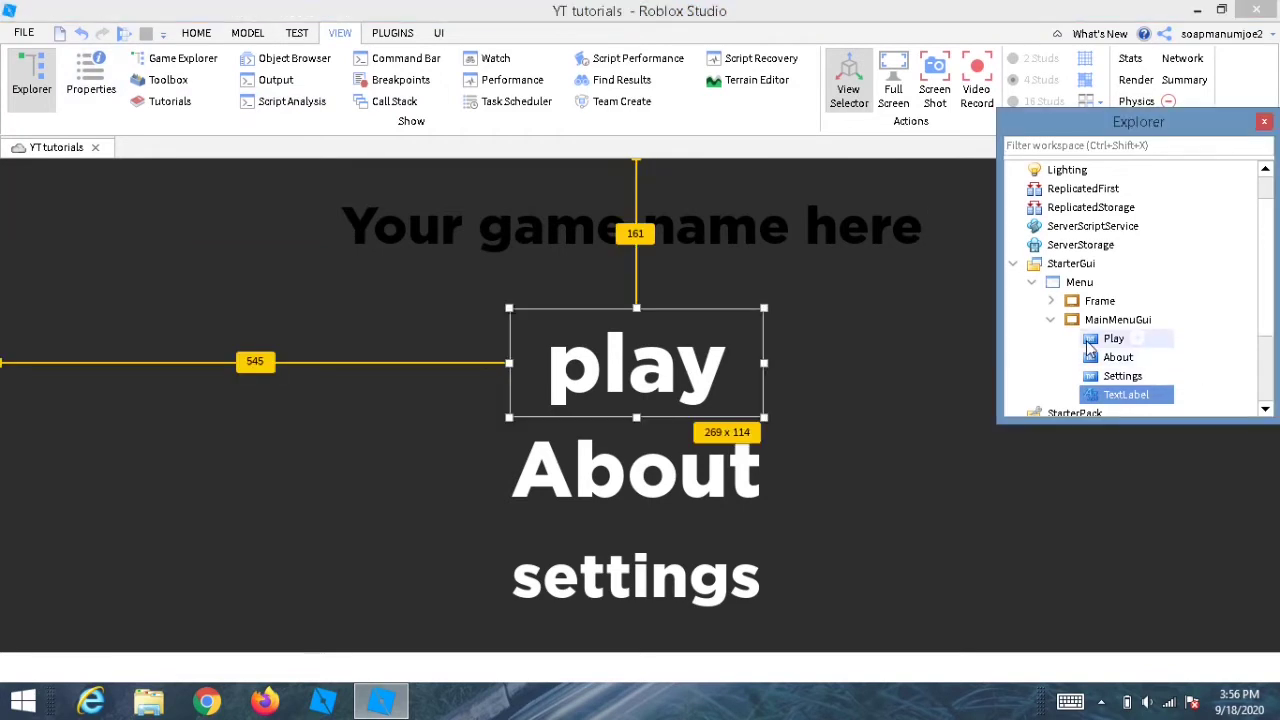
pyautogui.click(340, 33)
pyautogui.click(91, 82)
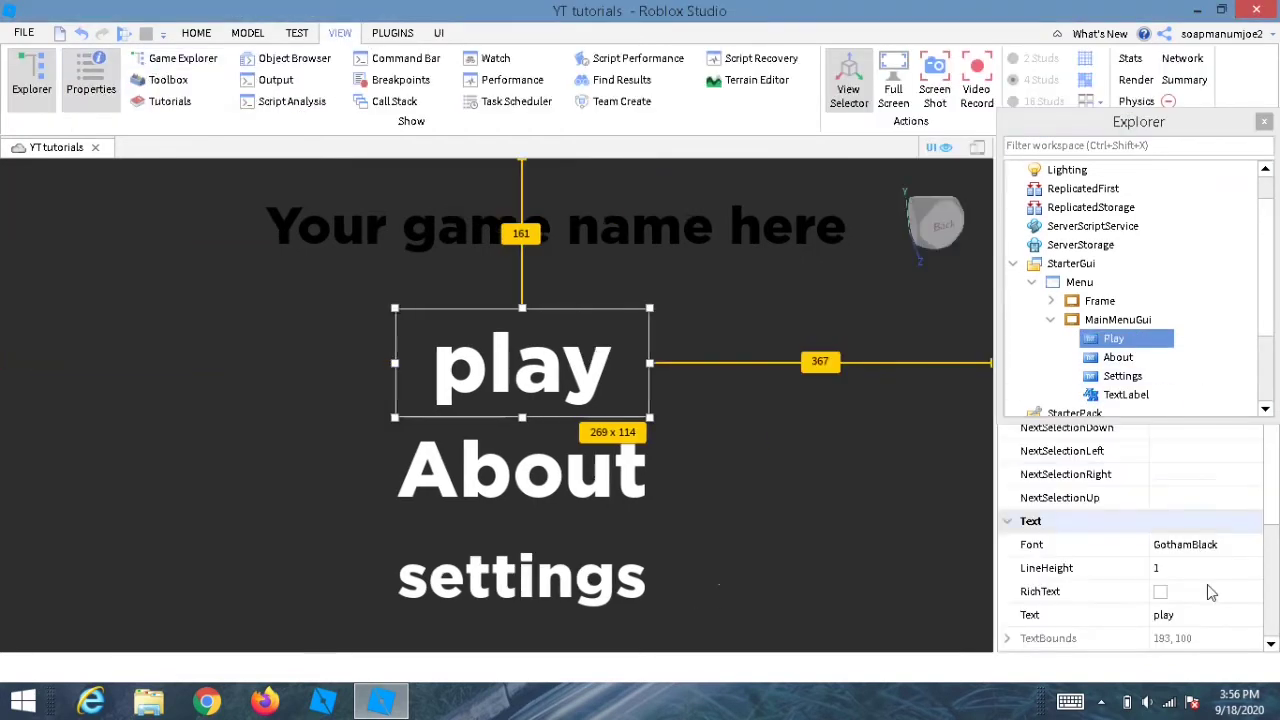
pyautogui.scroll(5, 1113, 568)
pyautogui.scroll(-3, 1113, 568)
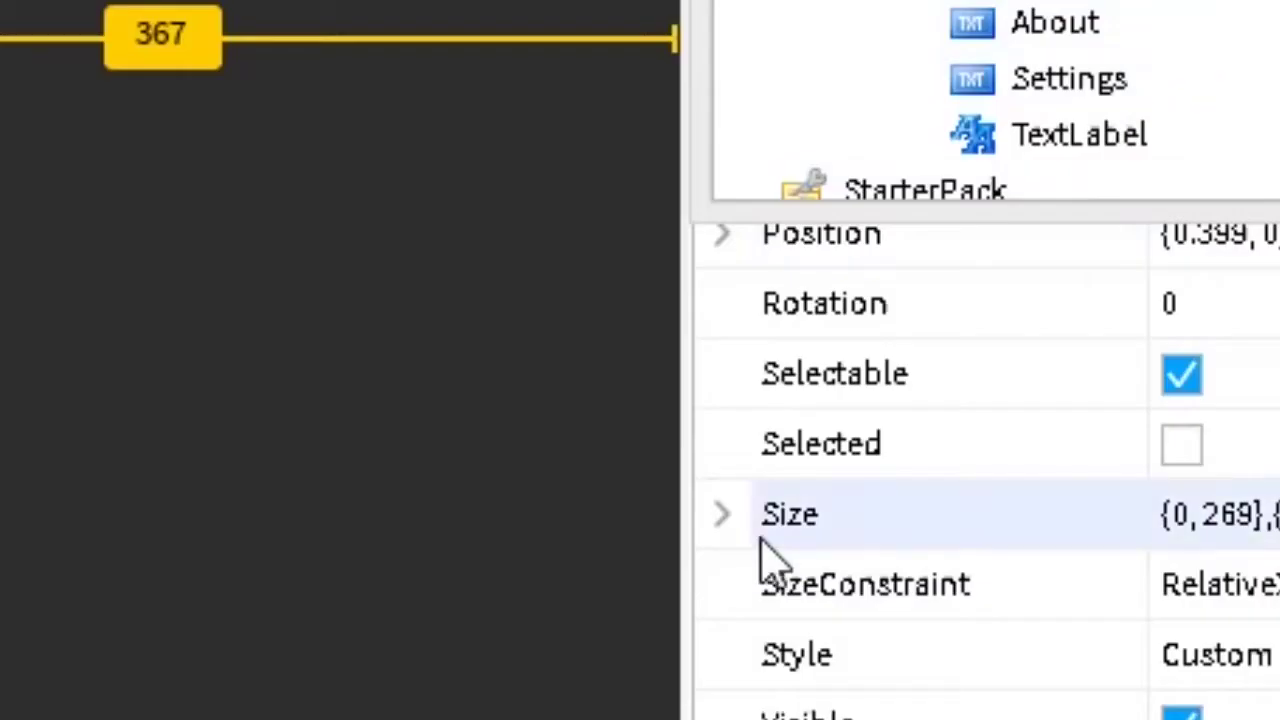
# Set the Play button's Size to {0.1, 0},{0.1, 0}, zeroing both offsets
pyautogui.click(1009, 522)
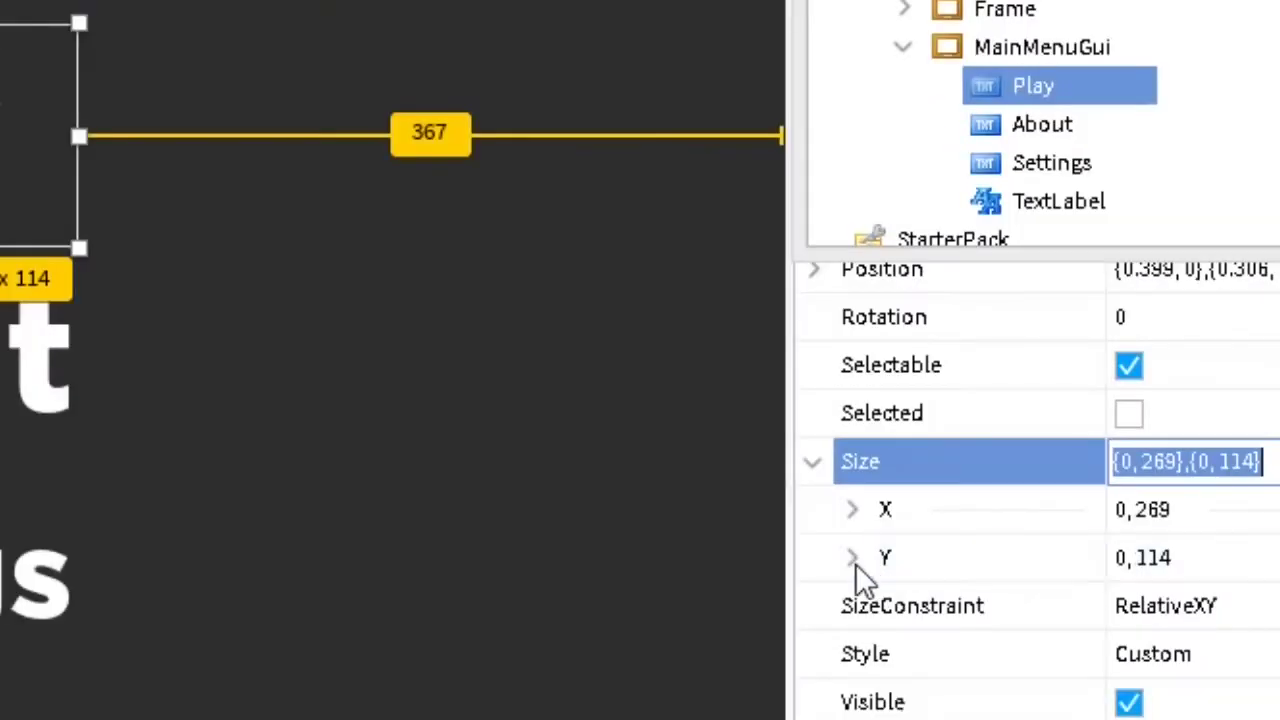
pyautogui.click(778, 654)
pyautogui.click(778, 584)
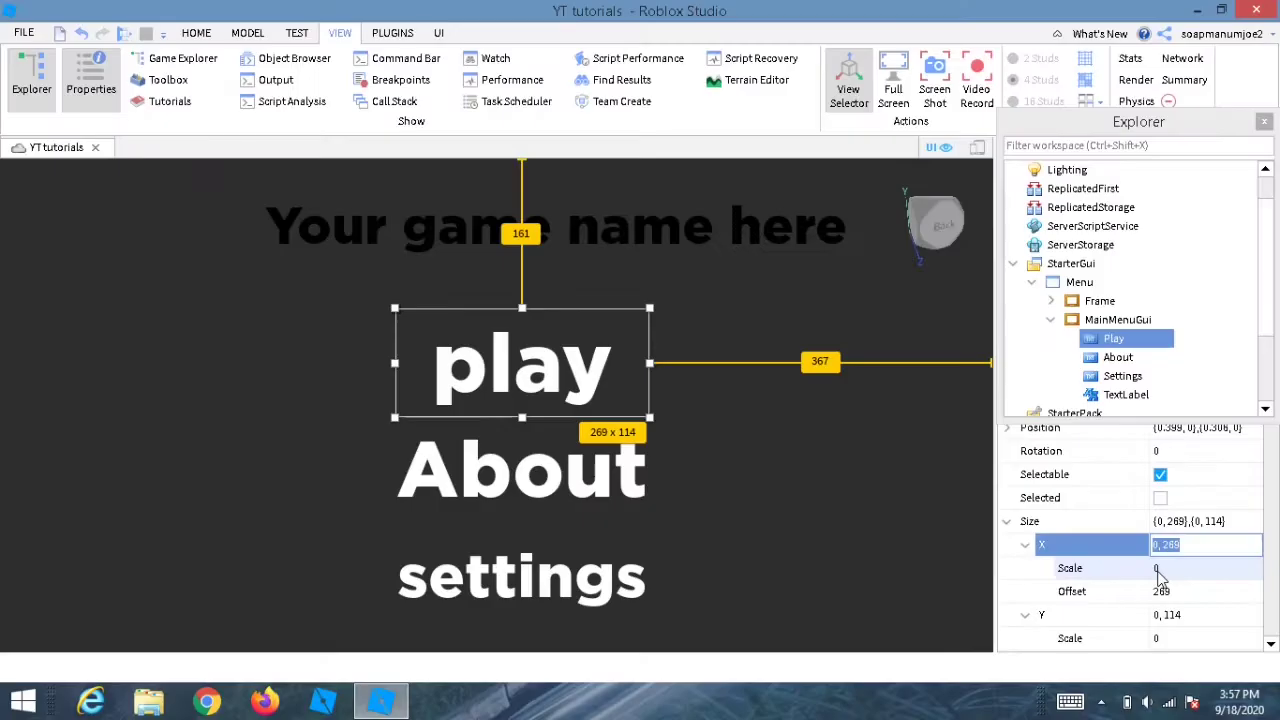
pyautogui.scroll(-1, 1130, 567)
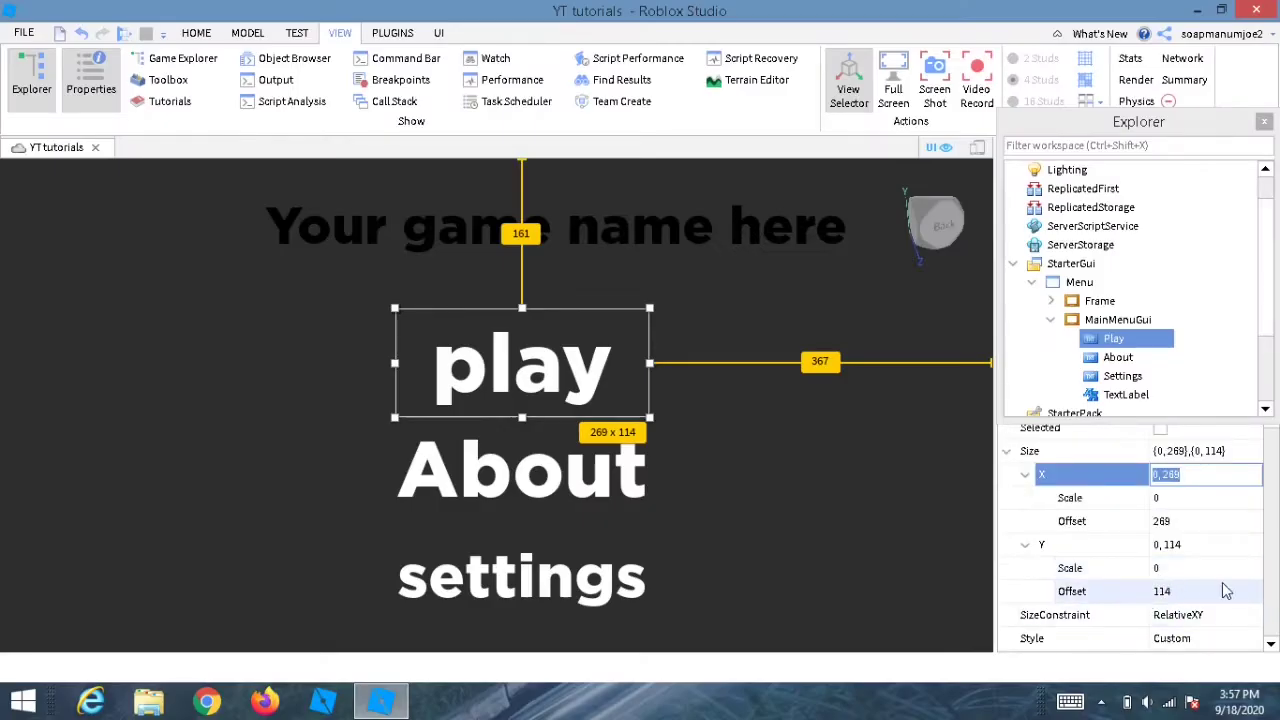
pyautogui.click(1190, 595)
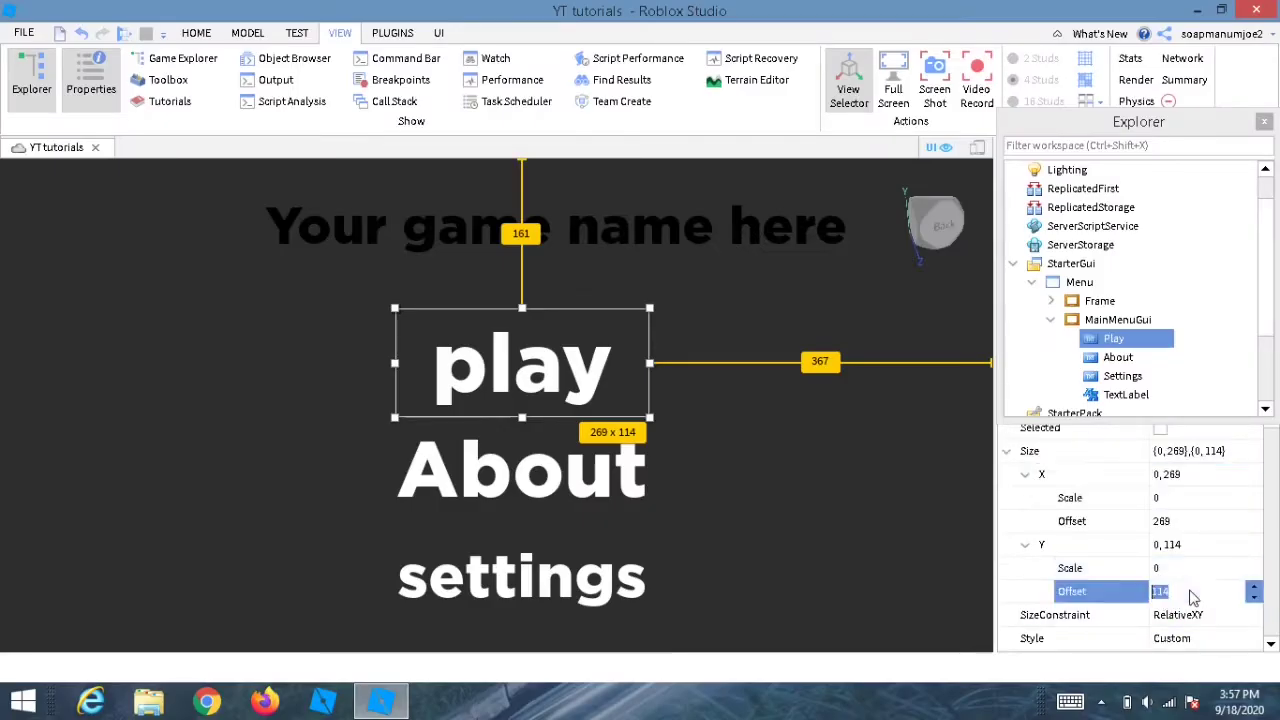
pyautogui.write('0')
pyautogui.press('Return')
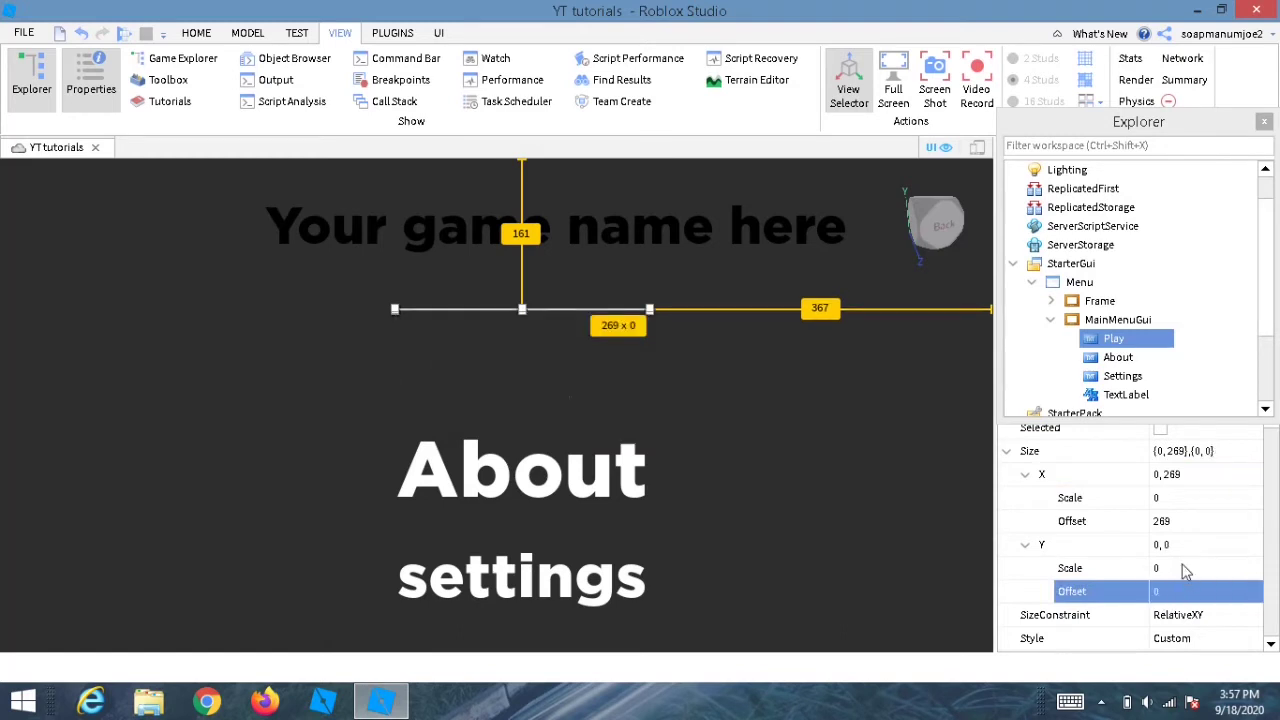
pyautogui.click(1176, 524)
pyautogui.write('0')
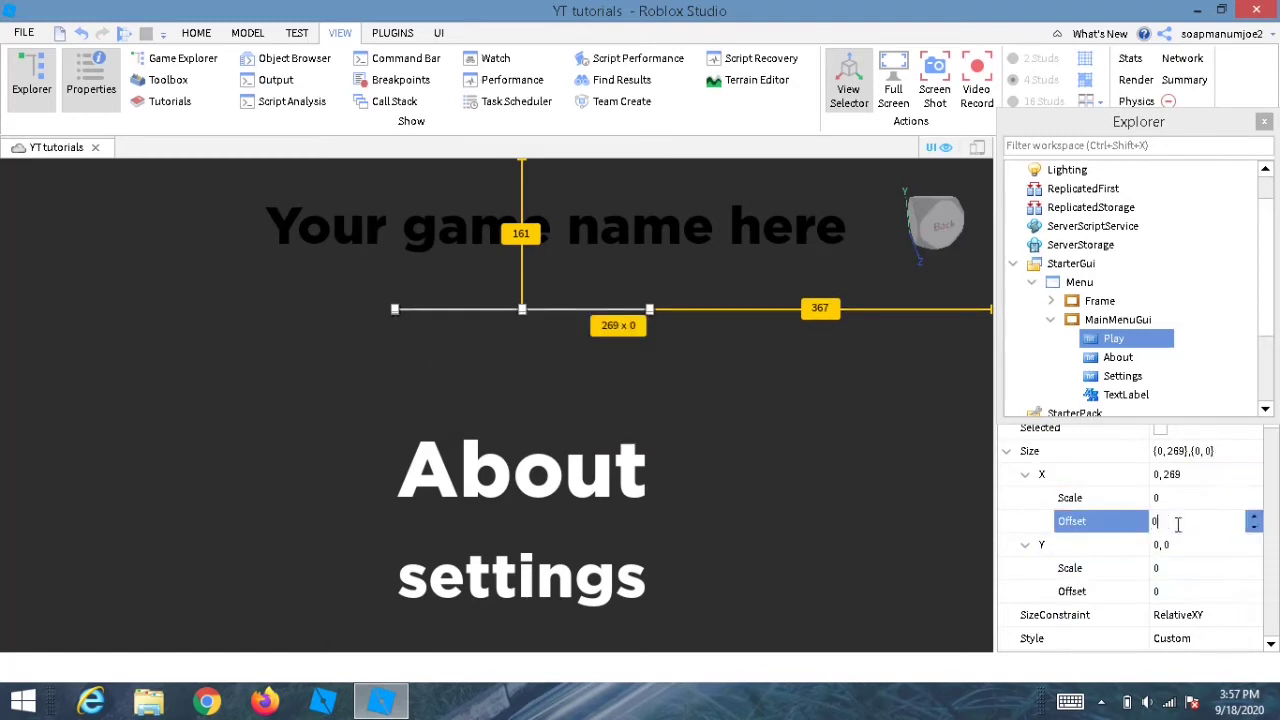
pyautogui.press('Return')
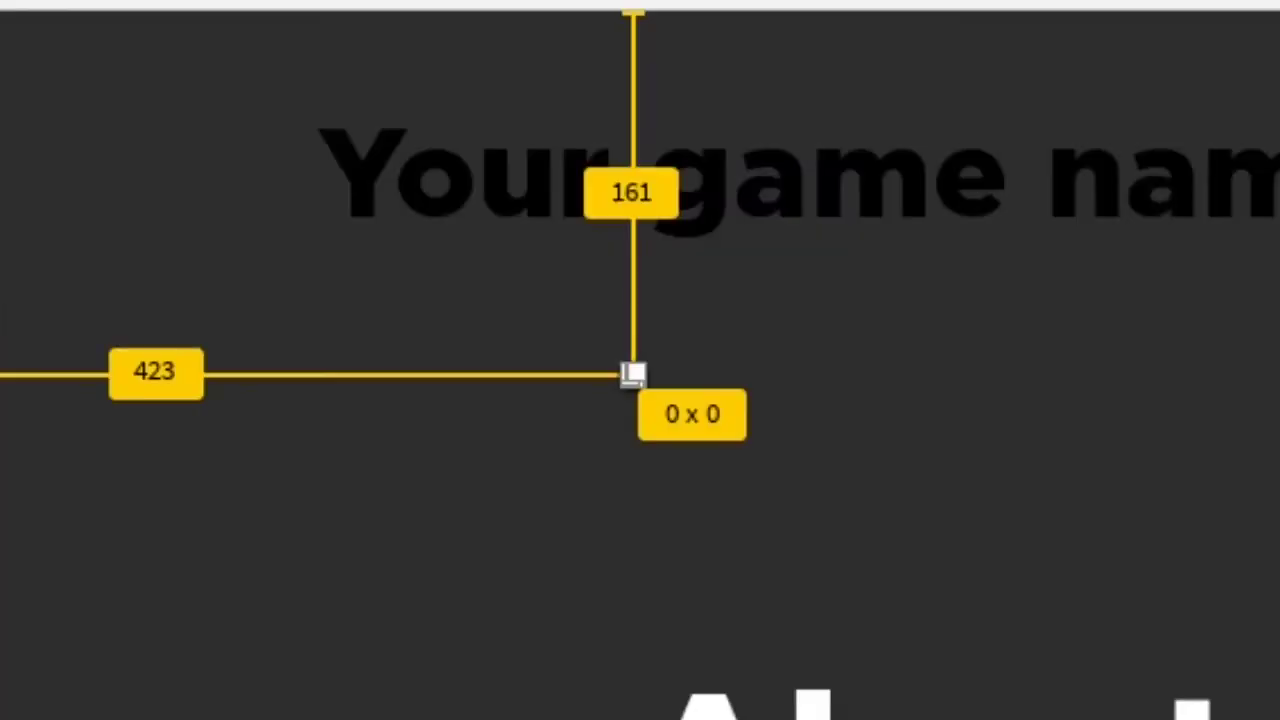
pyautogui.click(1174, 499)
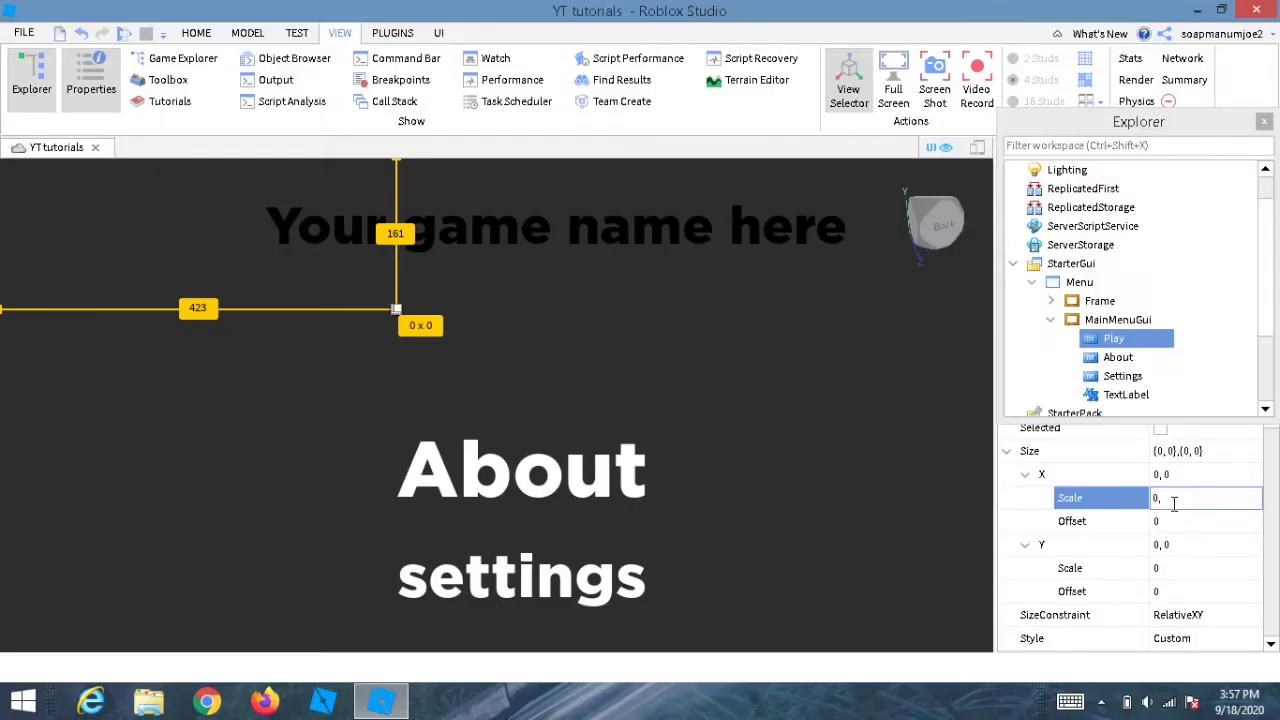
pyautogui.press('Return')
pyautogui.click(1176, 569)
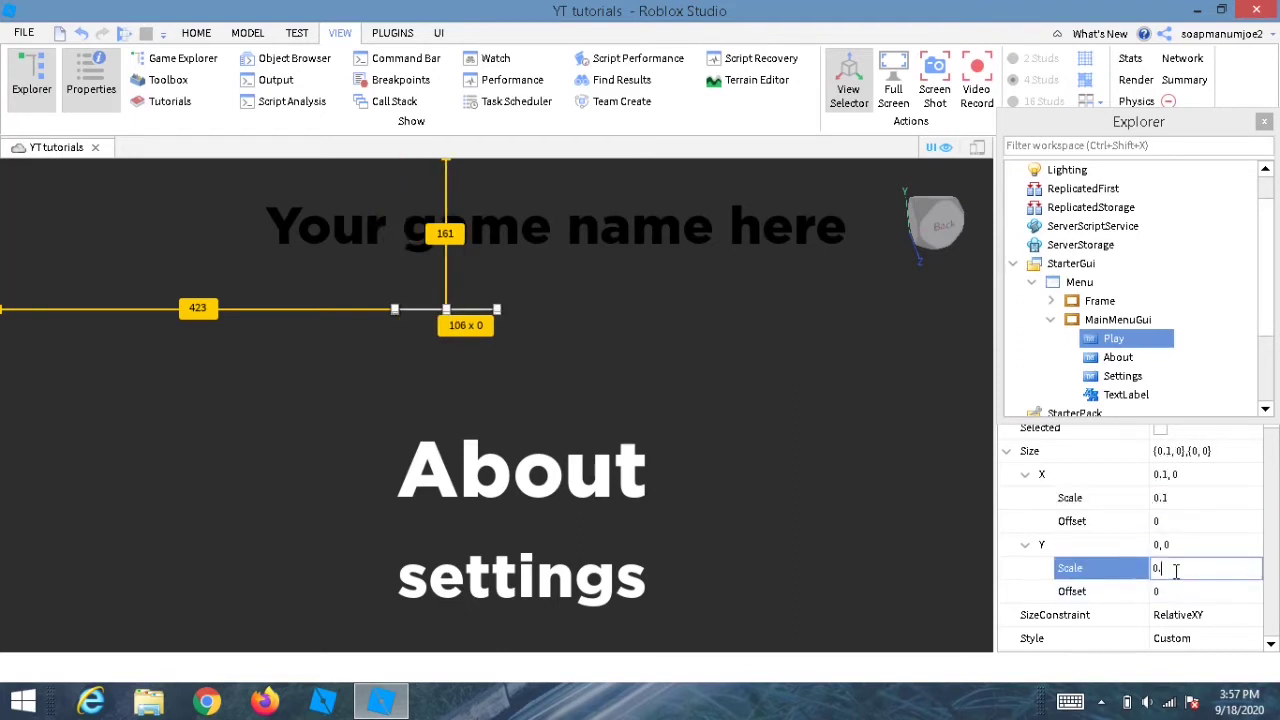
pyautogui.write('1')
pyautogui.press('Return')
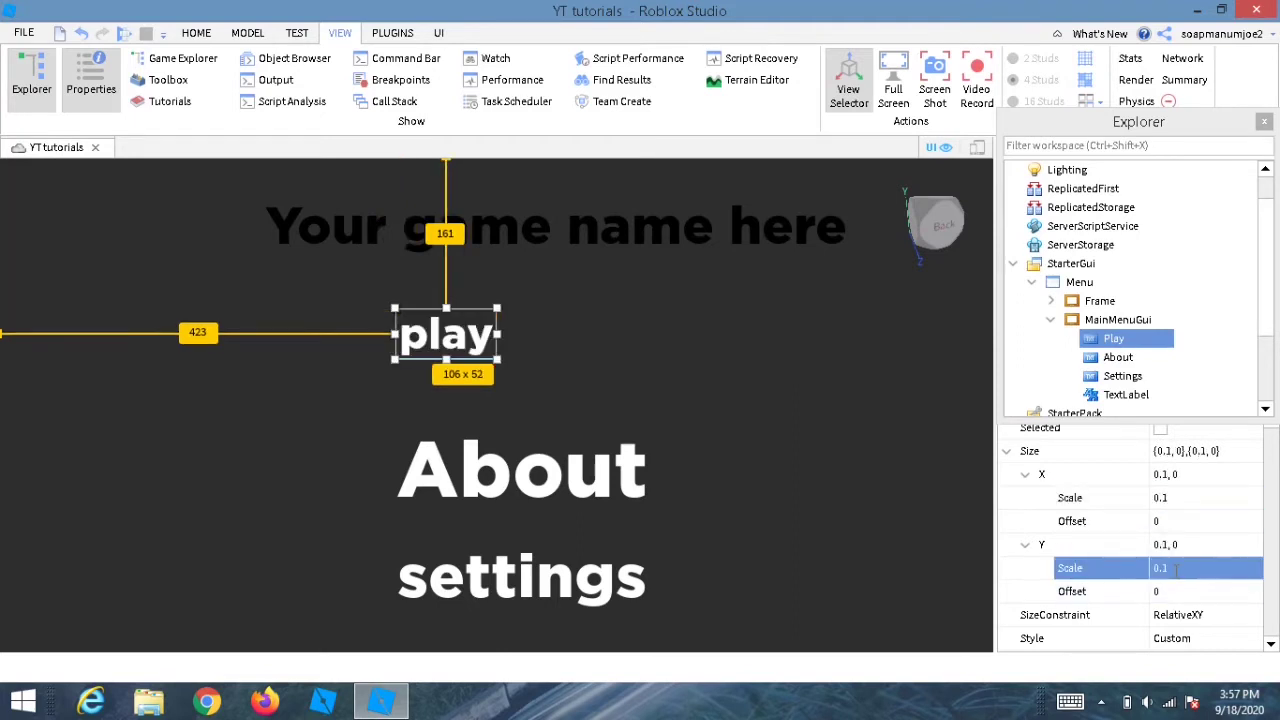
# Enlarge the Play button to 298 x 114 and centre it under the title
pyautogui.click(1265, 122)
pyautogui.click(1271, 147)
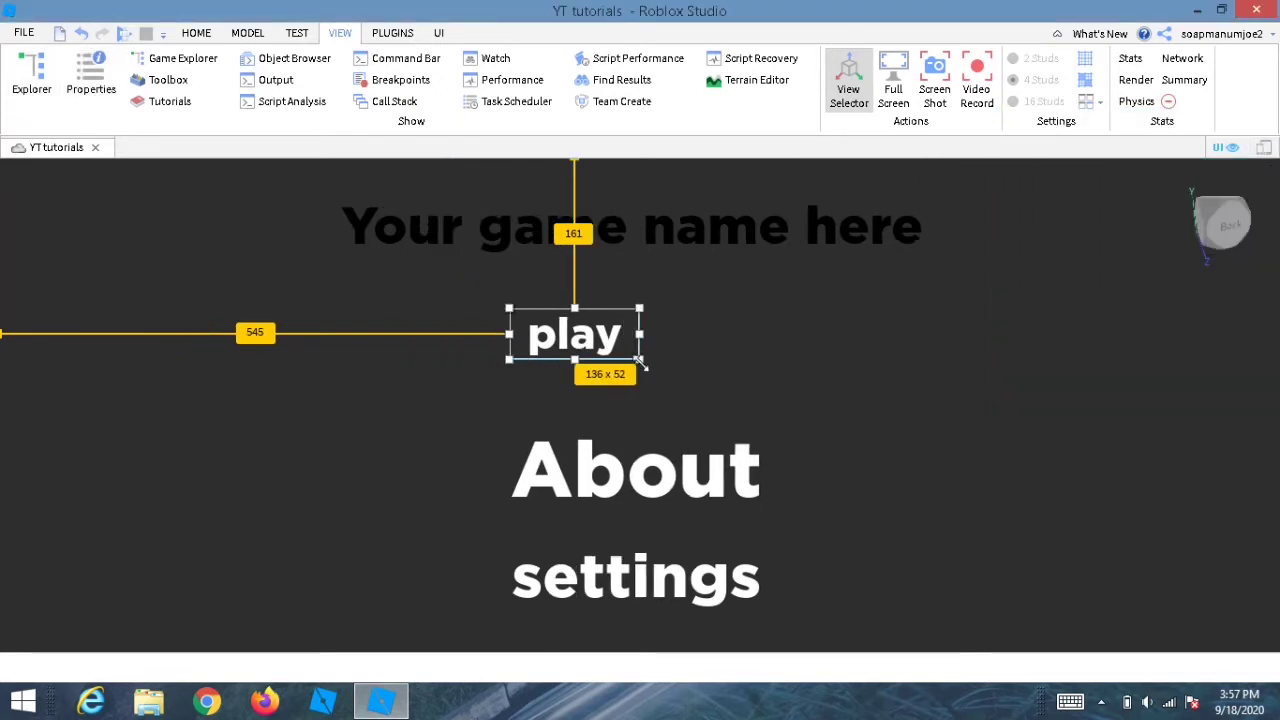
pyautogui.moveTo(640, 362); pyautogui.dragTo(791, 418)
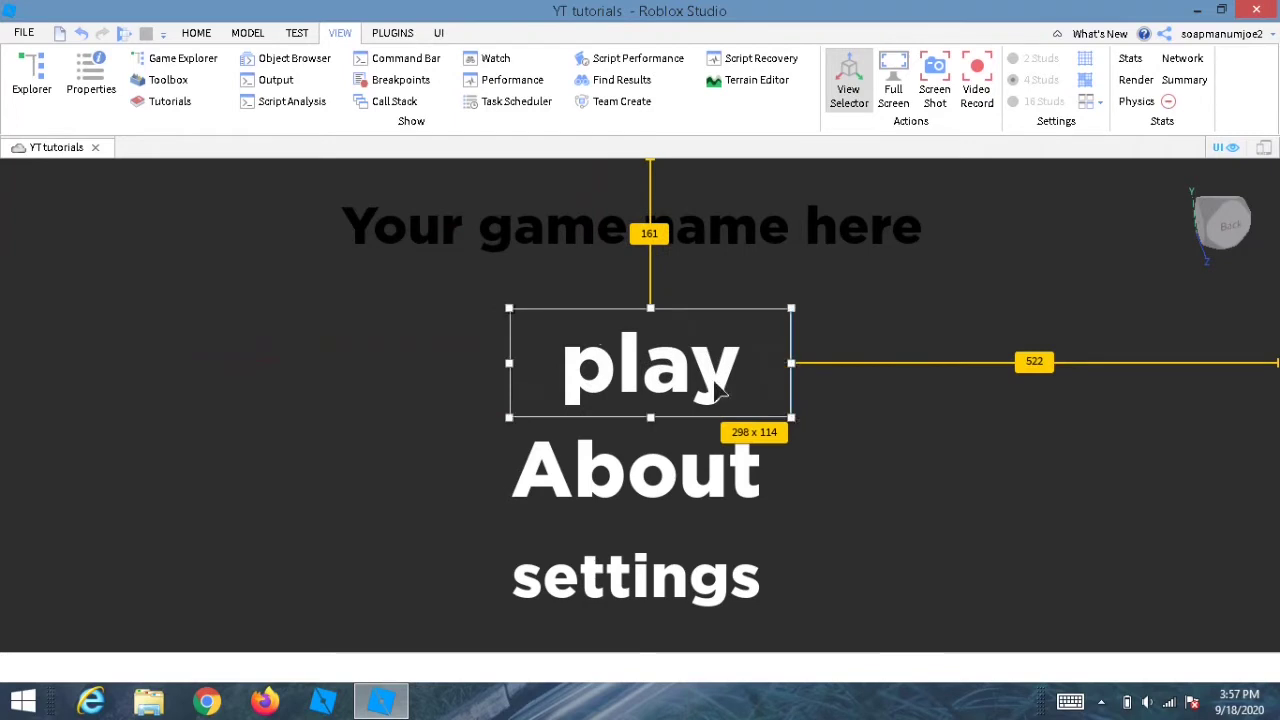
pyautogui.moveTo(697, 380); pyautogui.dragTo(682, 378)
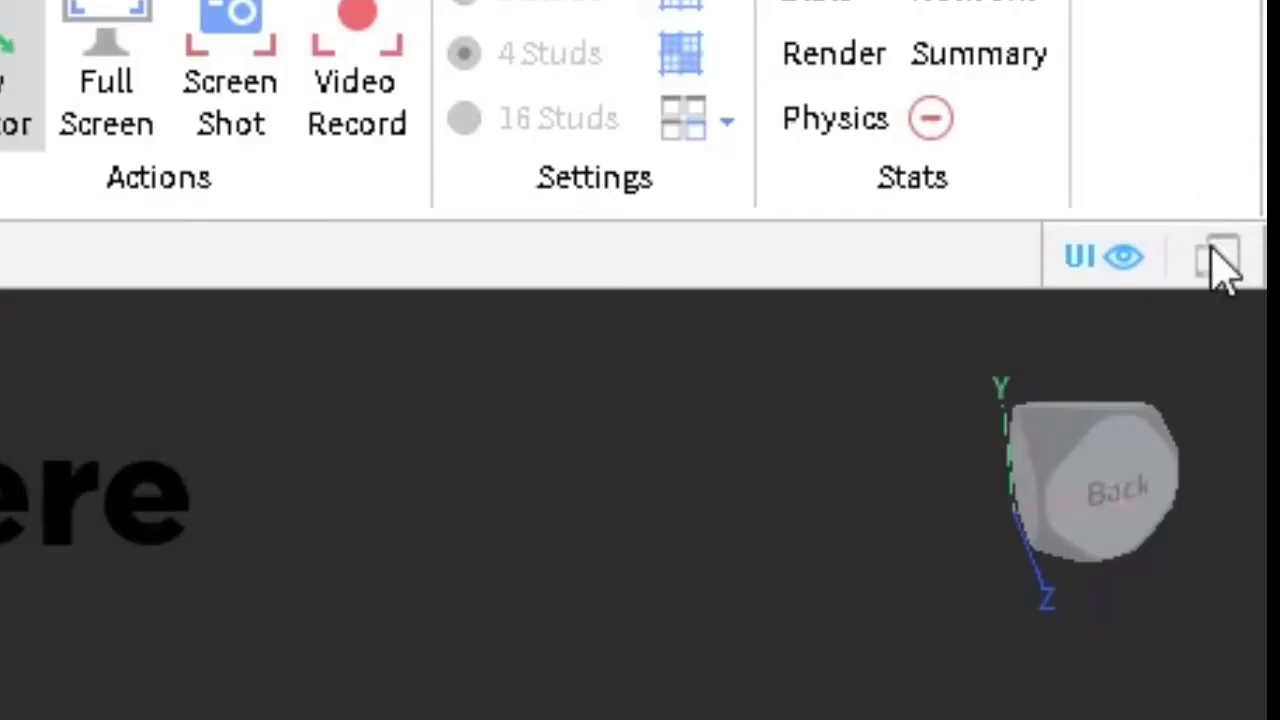
pyautogui.click(1264, 148)
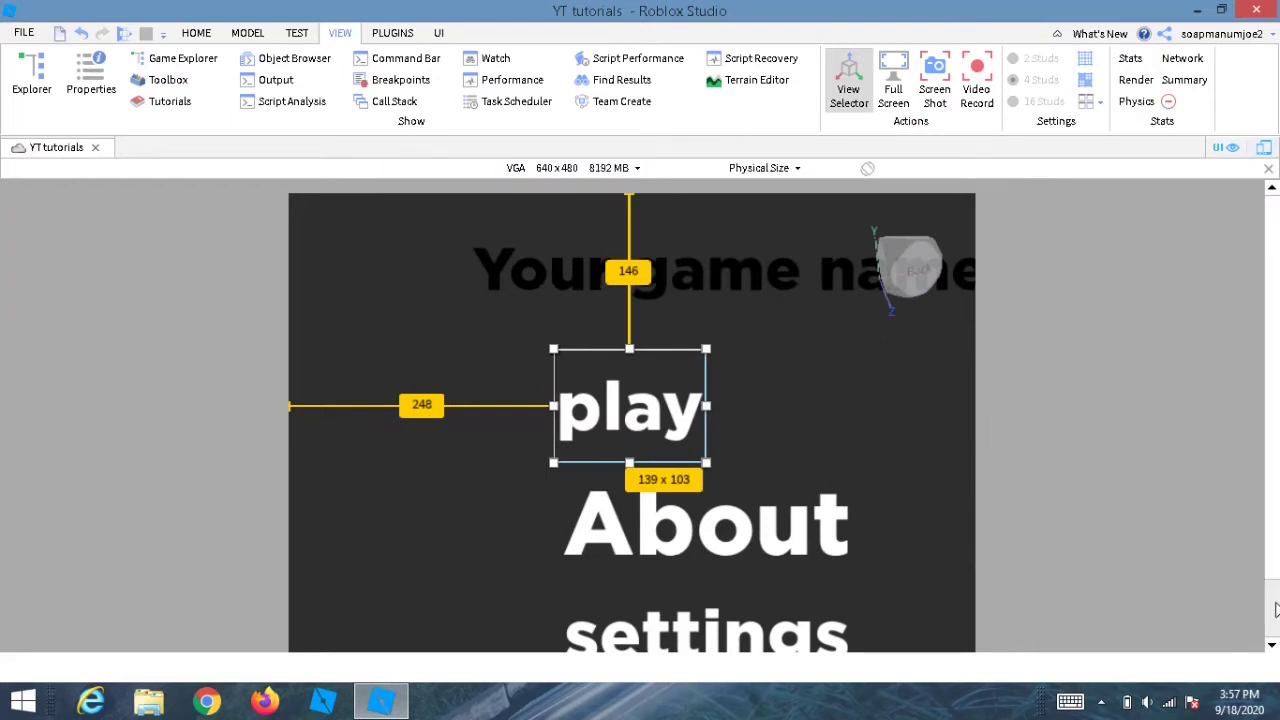
pyautogui.click(1272, 645)
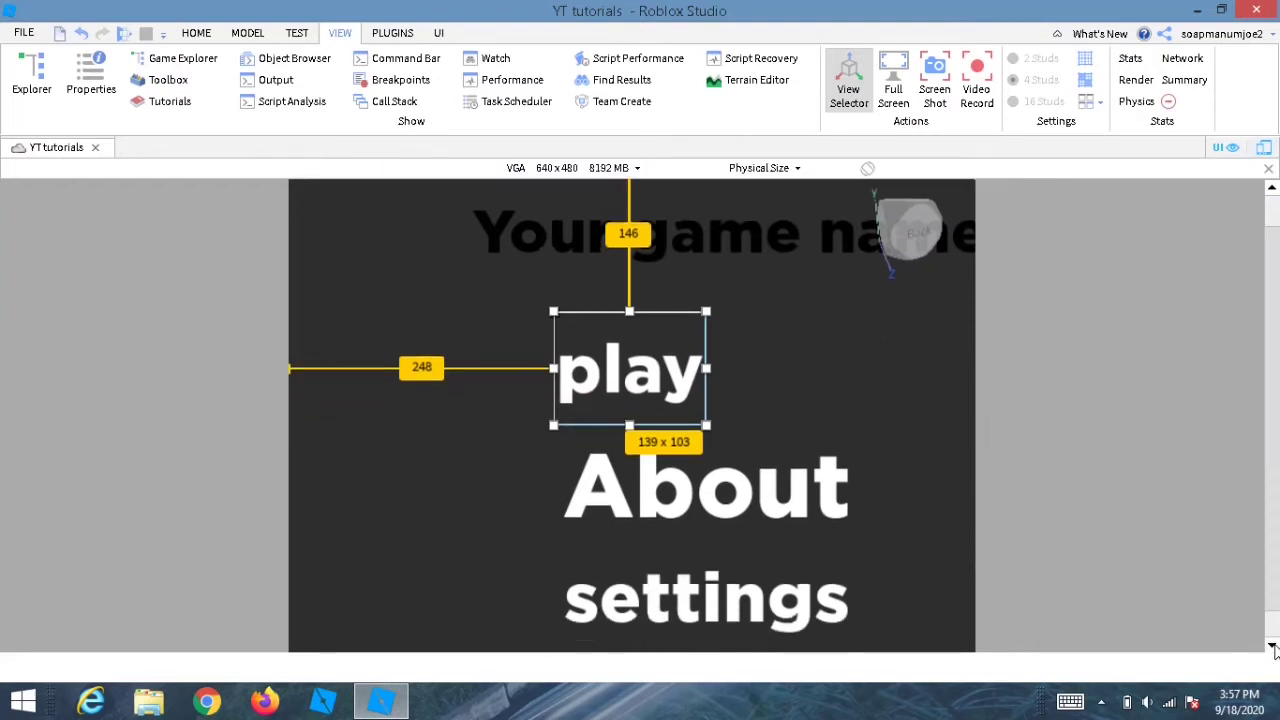
pyautogui.click(1272, 646)
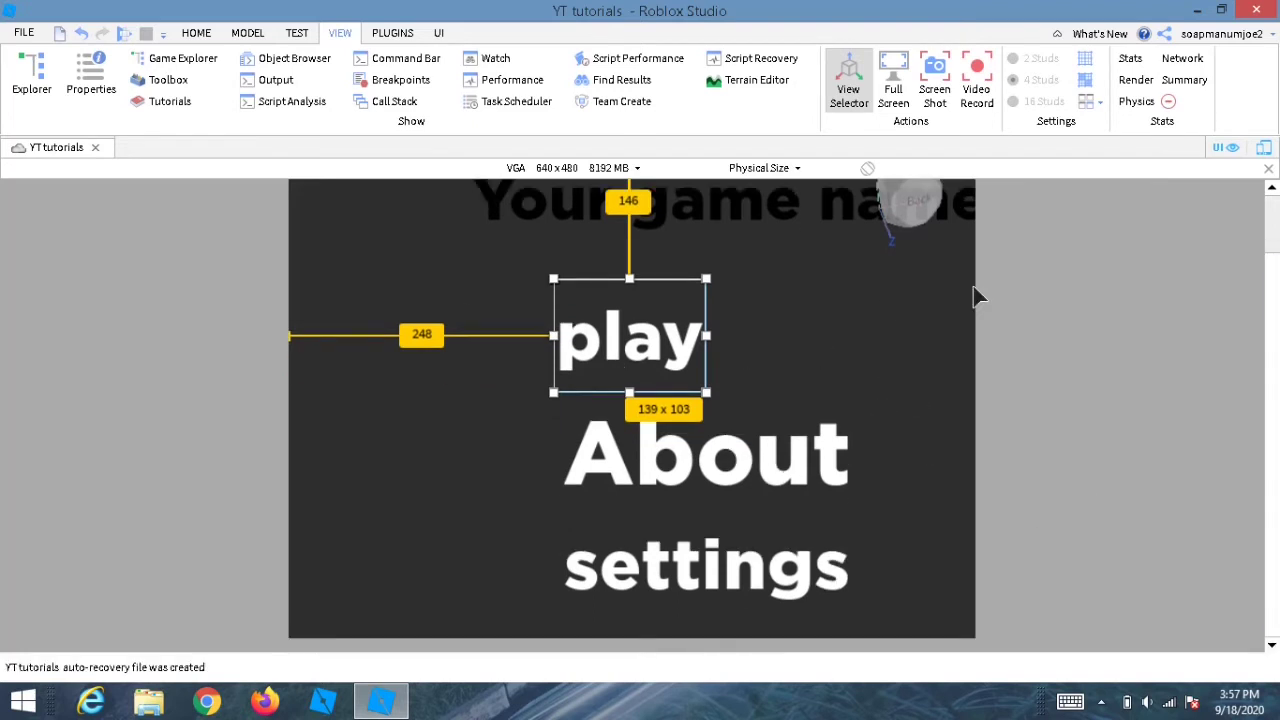
pyautogui.click(571, 168)
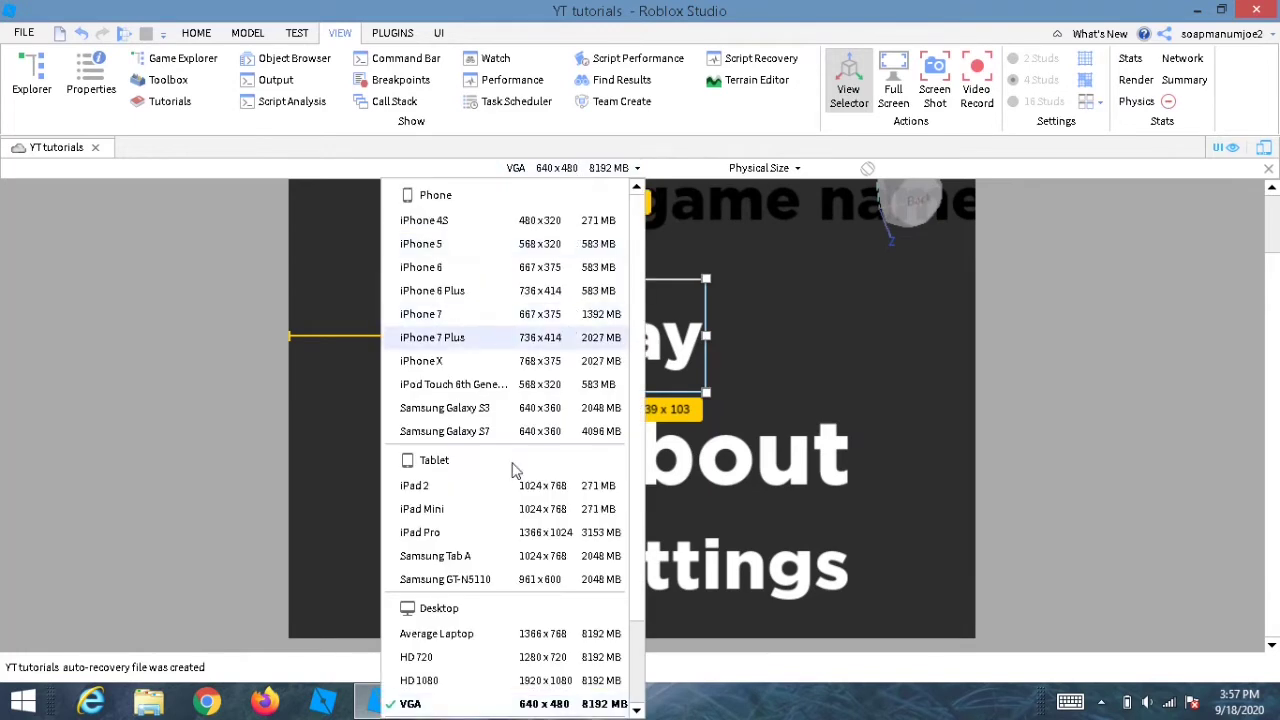
pyautogui.click(456, 558)
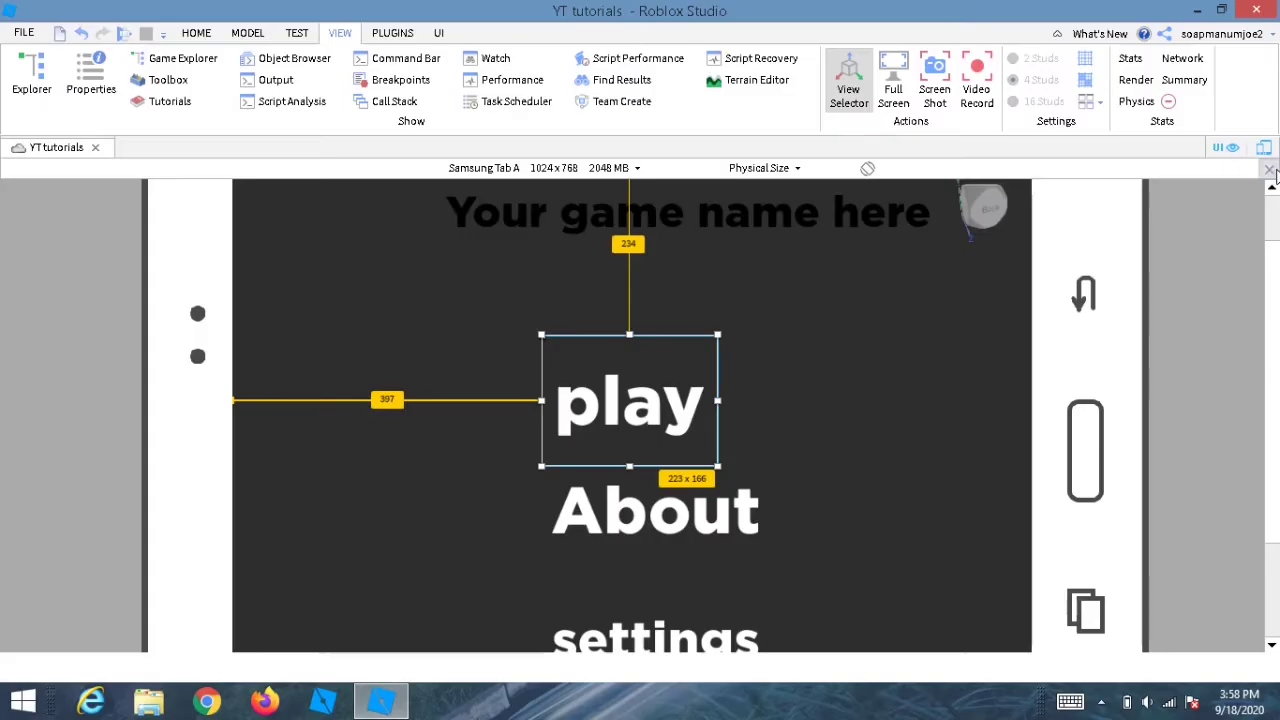
pyautogui.click(1250, 168)
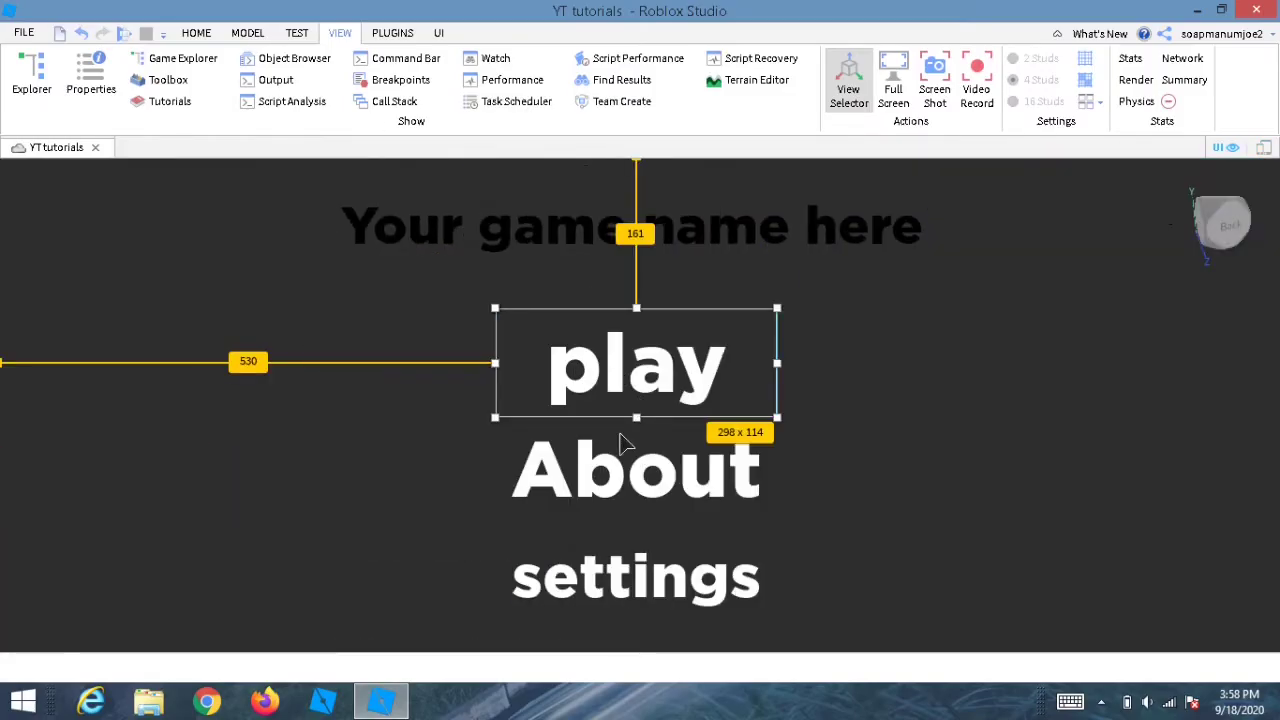
# Select the About button and show its Properties
pyautogui.click(620, 445)
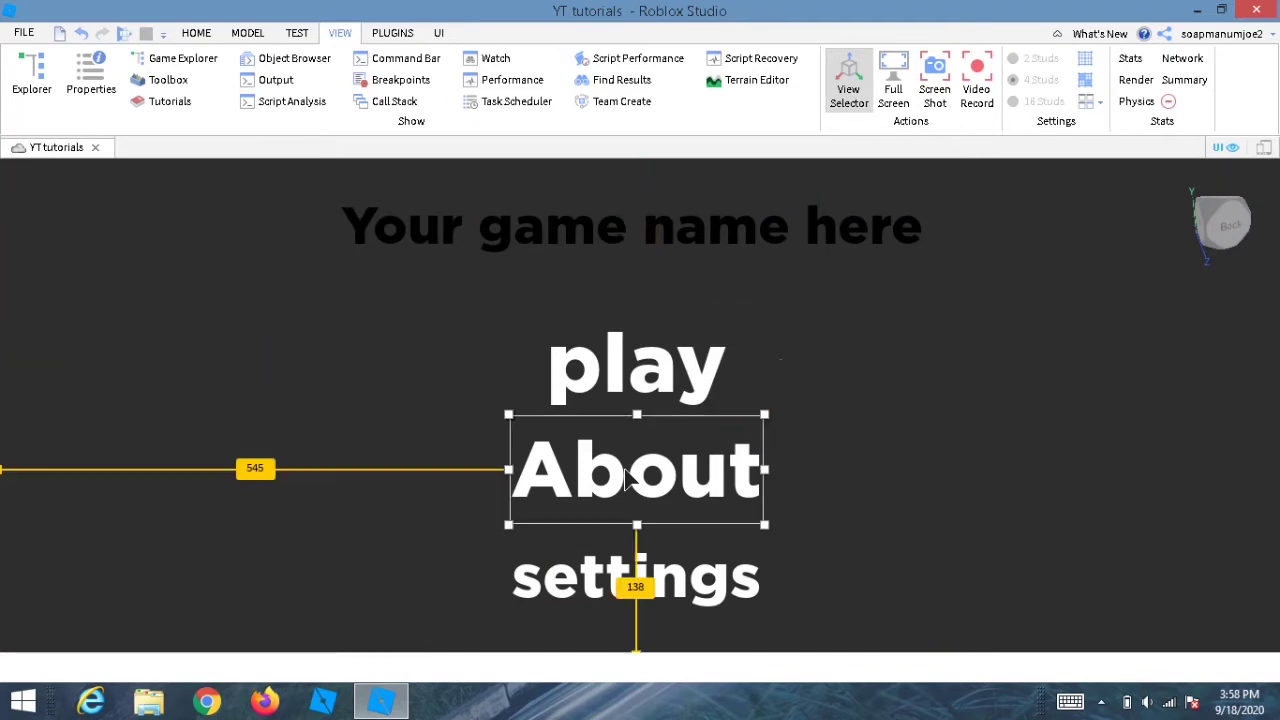
pyautogui.click(340, 32)
pyautogui.click(91, 82)
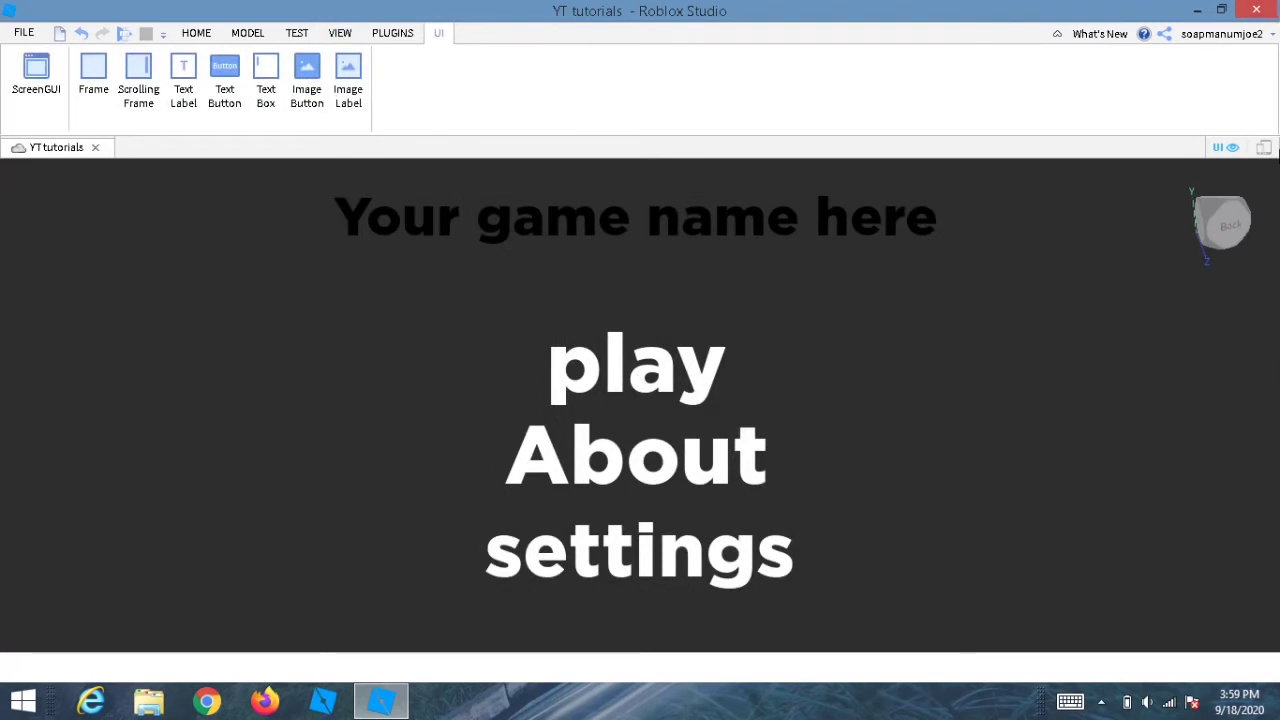
# Turn on device emulation to preview the menu on a Samsung Tab A
pyautogui.click(1263, 149)
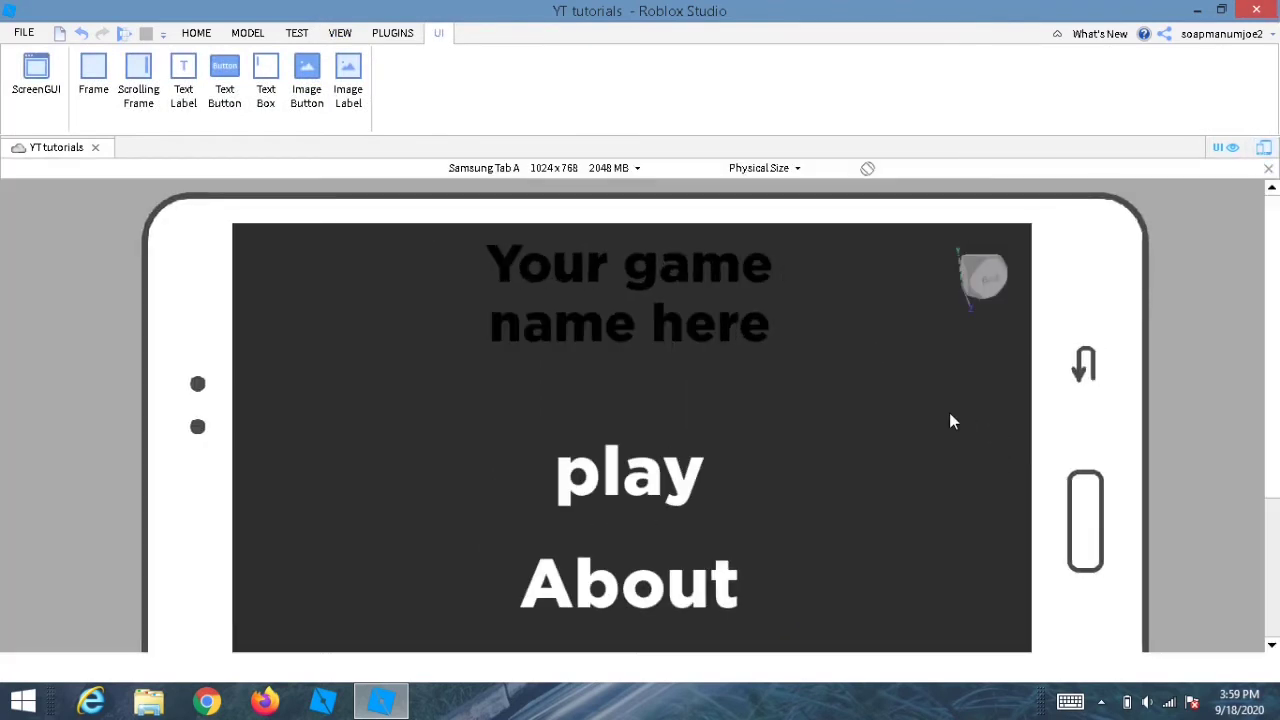
pyautogui.click(1271, 645)
pyautogui.click(1271, 645)
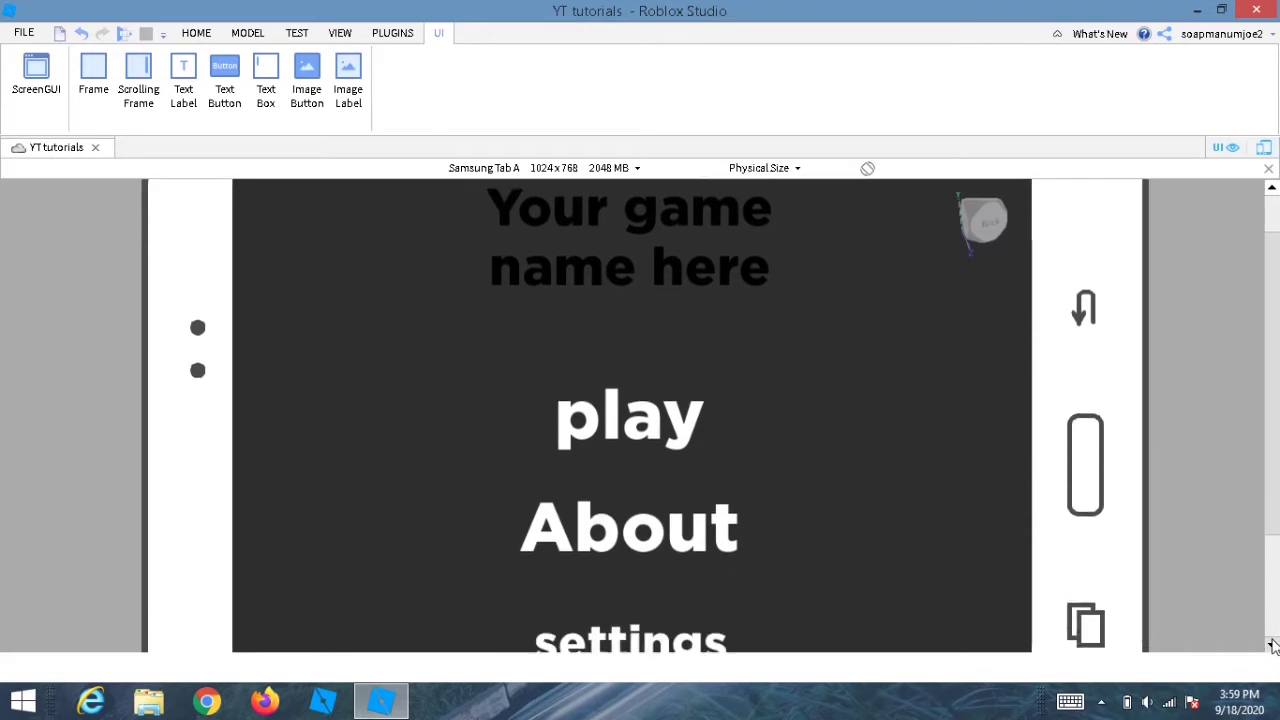
pyautogui.click(1271, 645)
# Switch the emulated device to iPhone 4S, then to iPhone 6
pyautogui.click(512, 169)
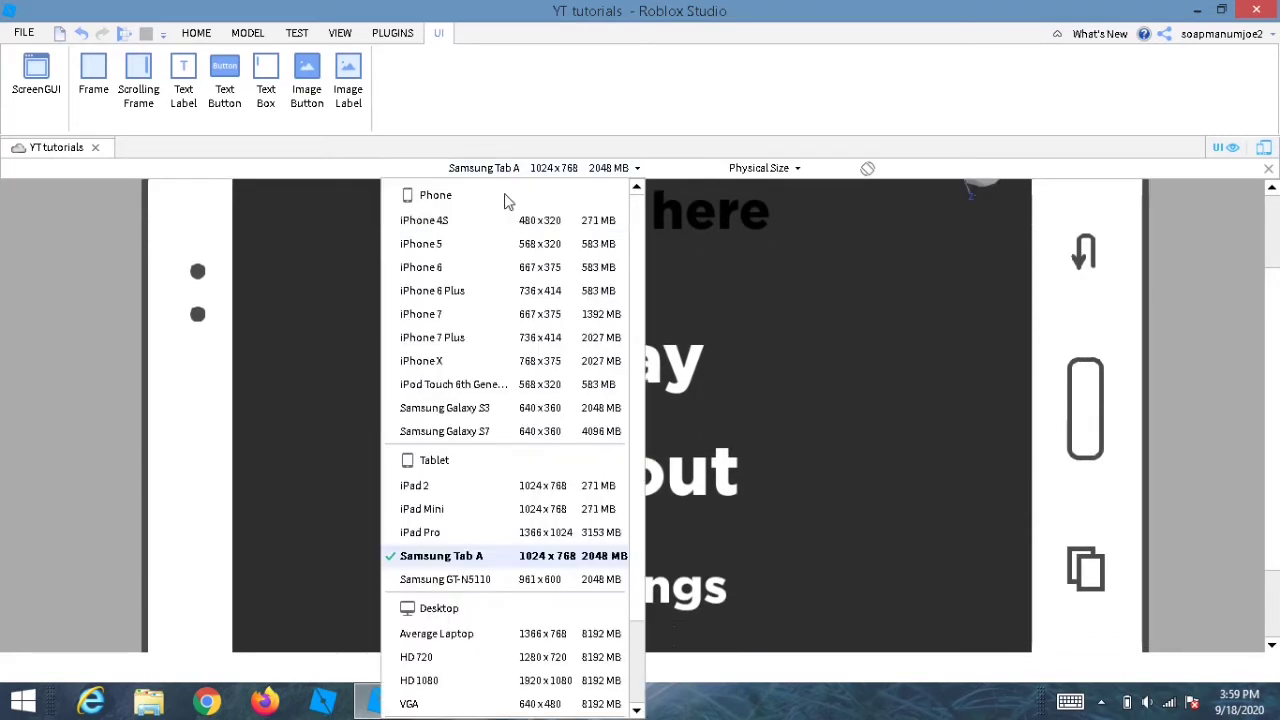
pyautogui.click(474, 234)
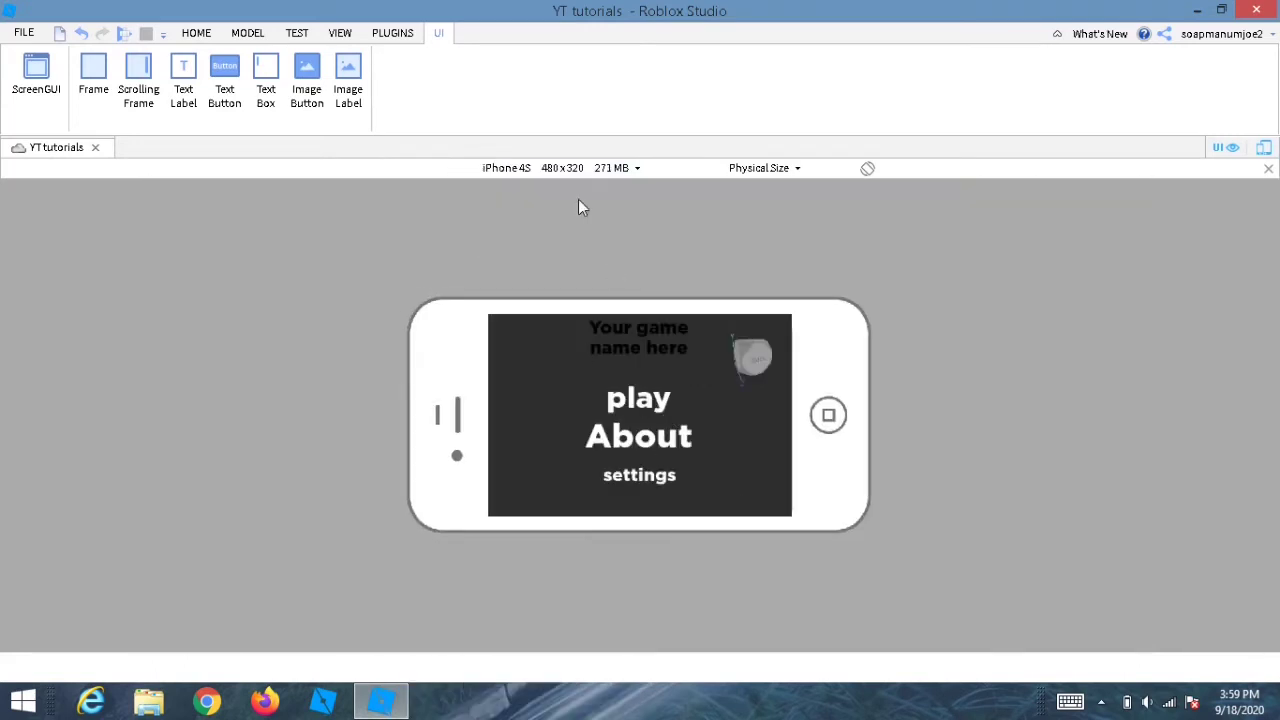
pyautogui.click(560, 168)
pyautogui.click(535, 266)
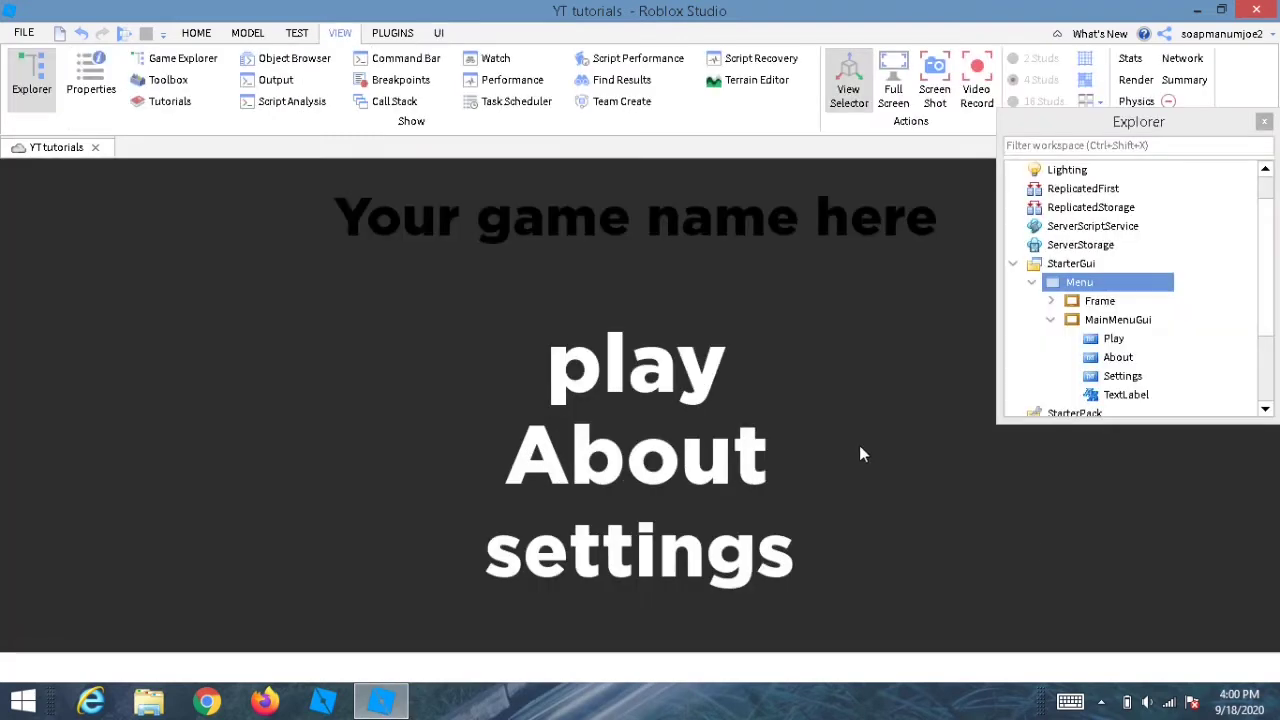
# Insert a LocalScript under the Play button and close its script editor
pyautogui.click(1113, 340)
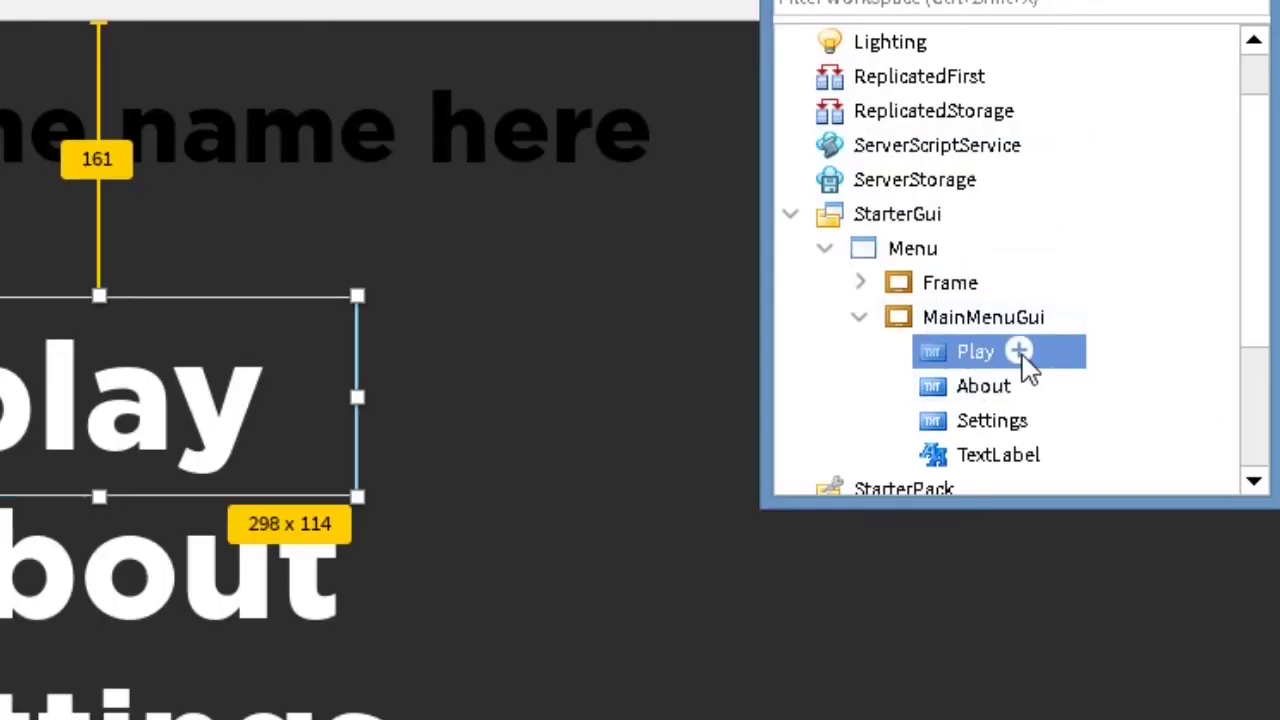
pyautogui.click(1019, 351)
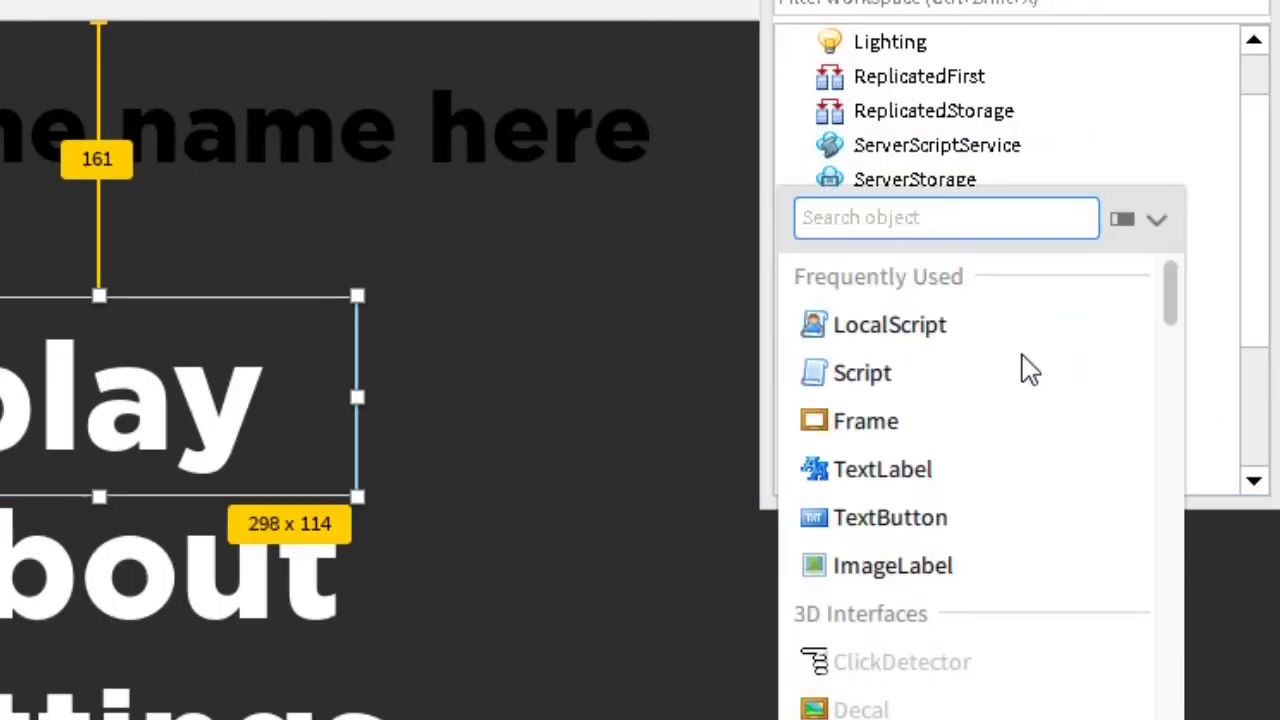
pyautogui.click(972, 342)
pyautogui.click(213, 148)
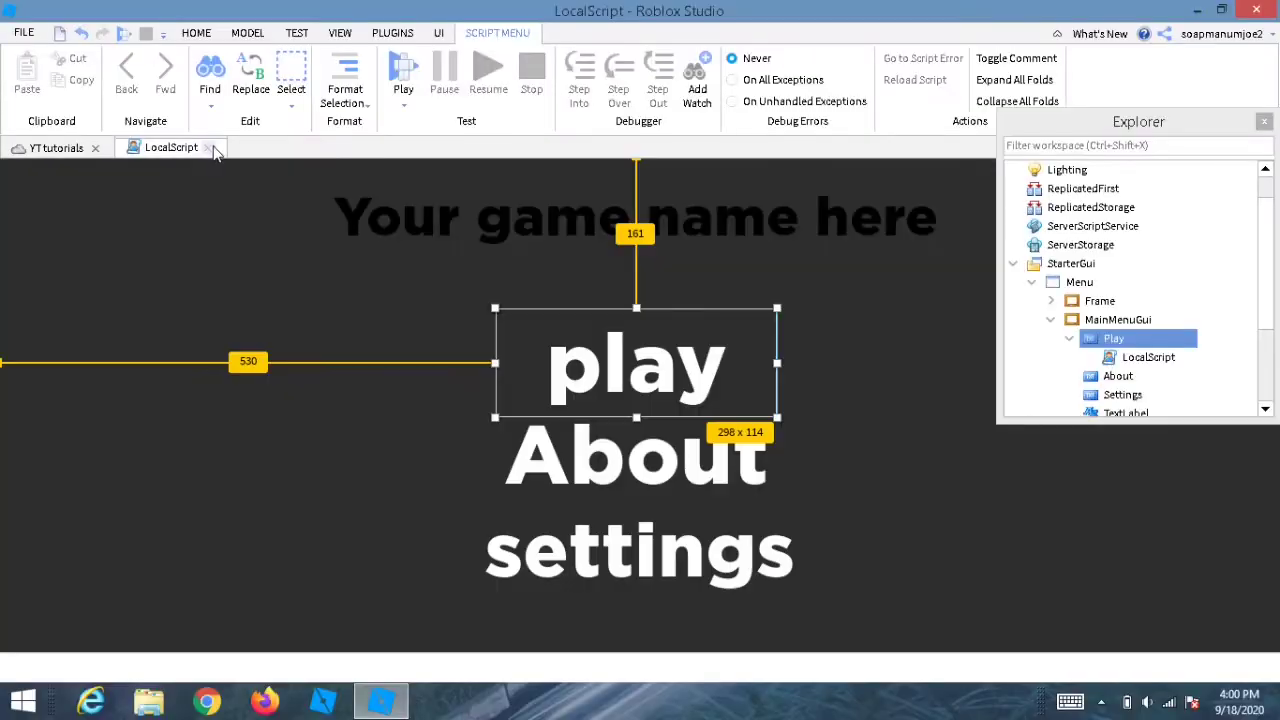
pyautogui.click(213, 148)
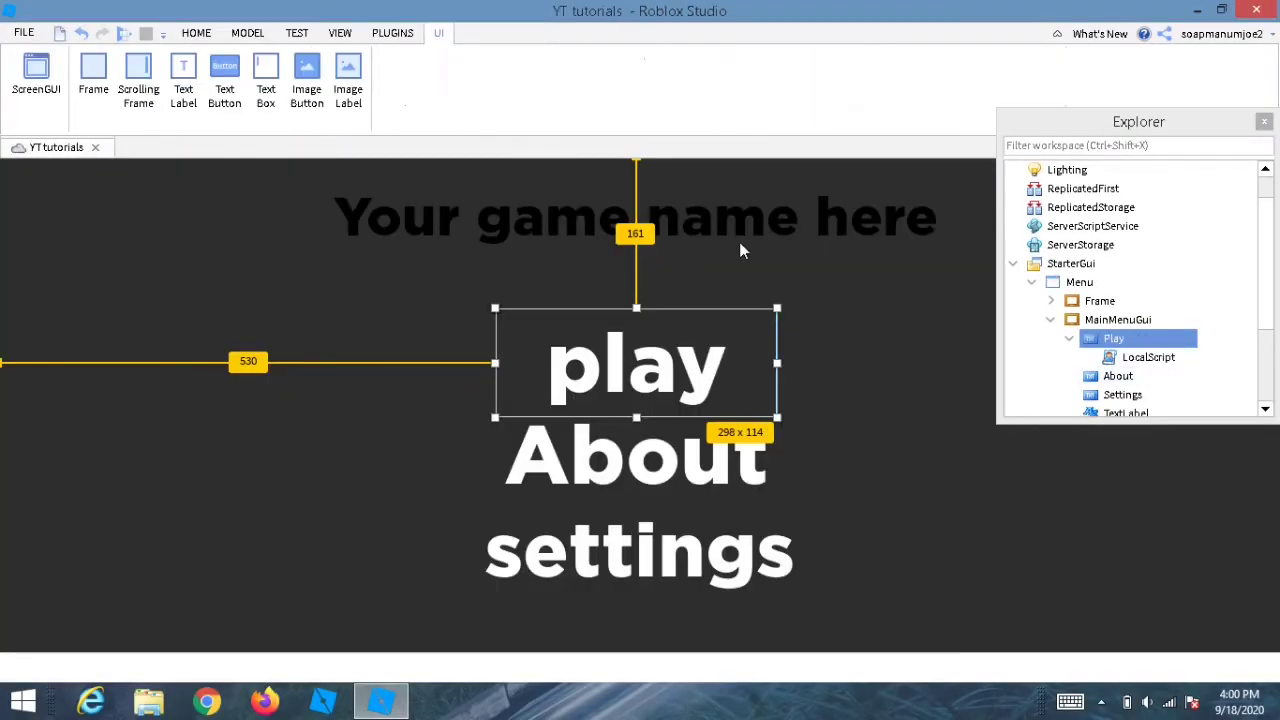
pyautogui.click(345, 36)
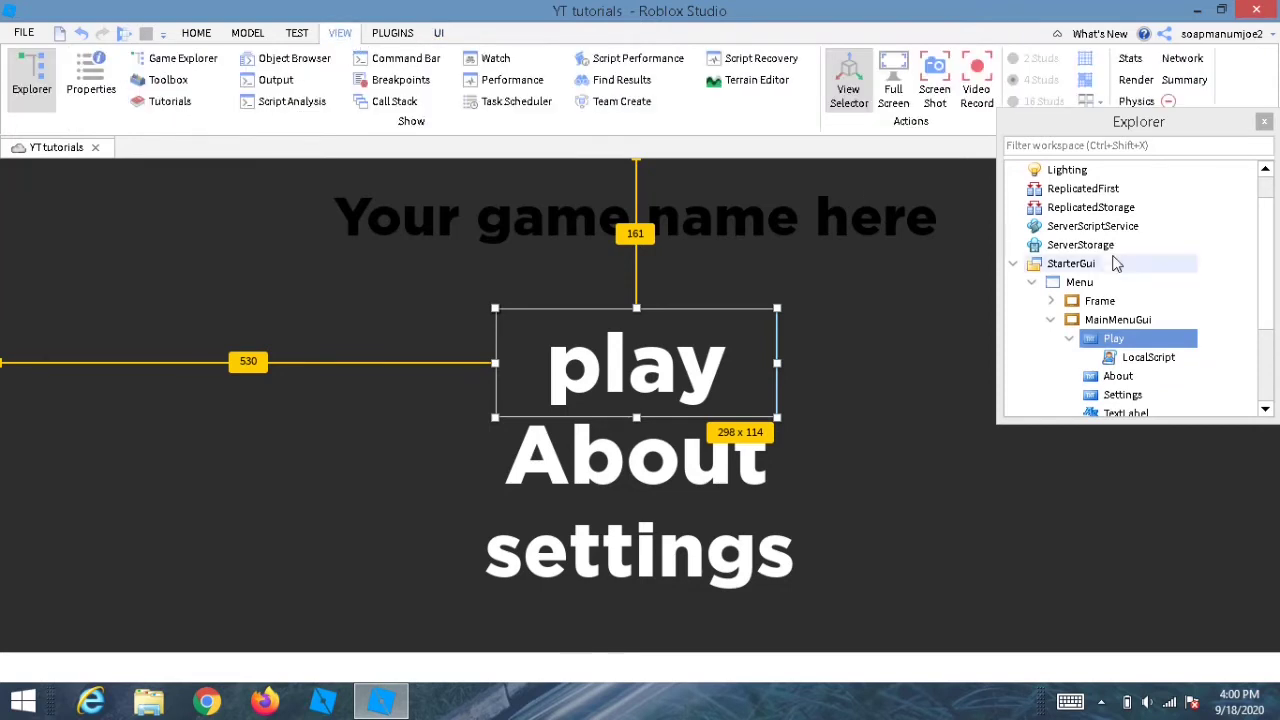
pyautogui.scroll(1, 1055, 264)
# Expand Workspace and set the free-asset Toolbox category to Audio
pyautogui.click(1022, 170)
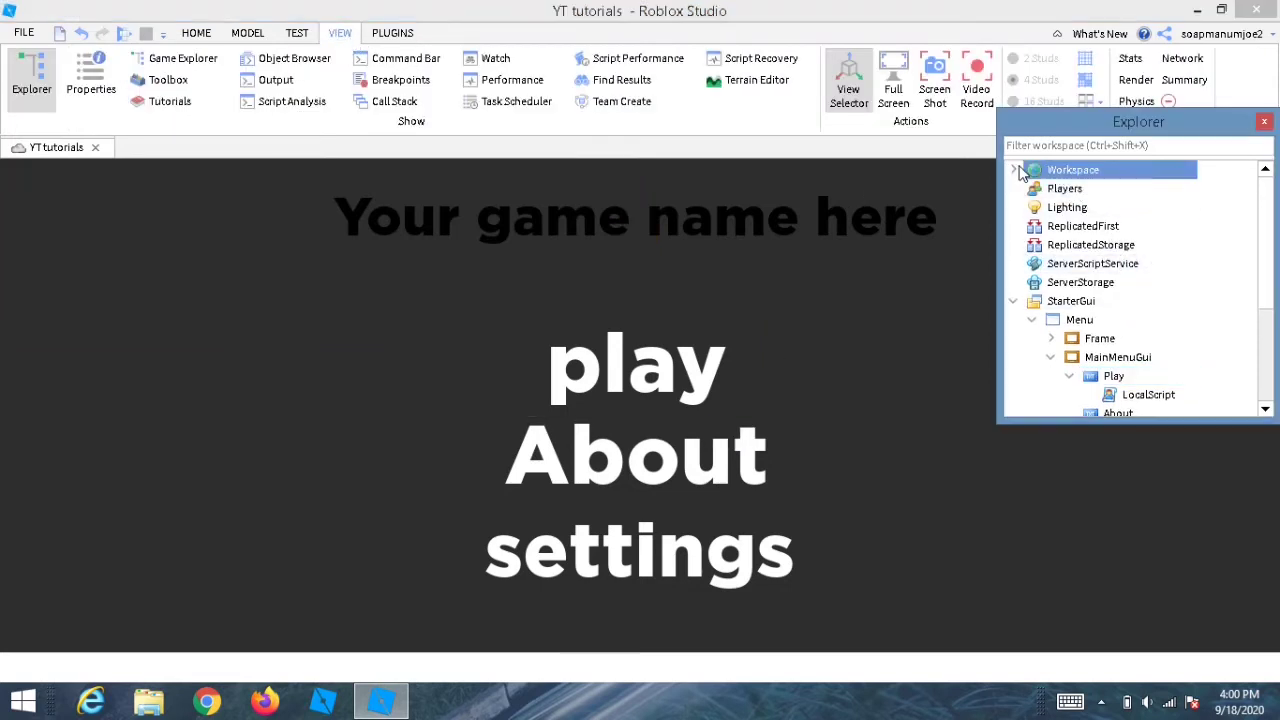
pyautogui.click(1013, 170)
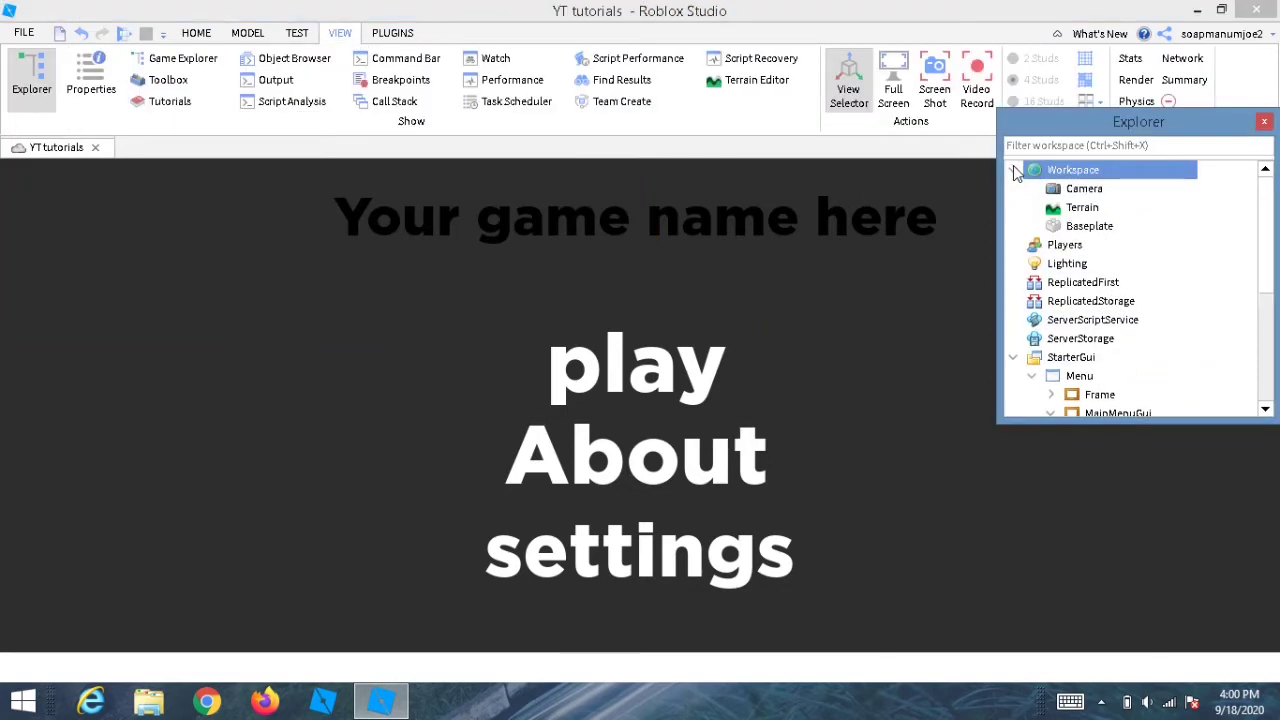
pyautogui.click(160, 80)
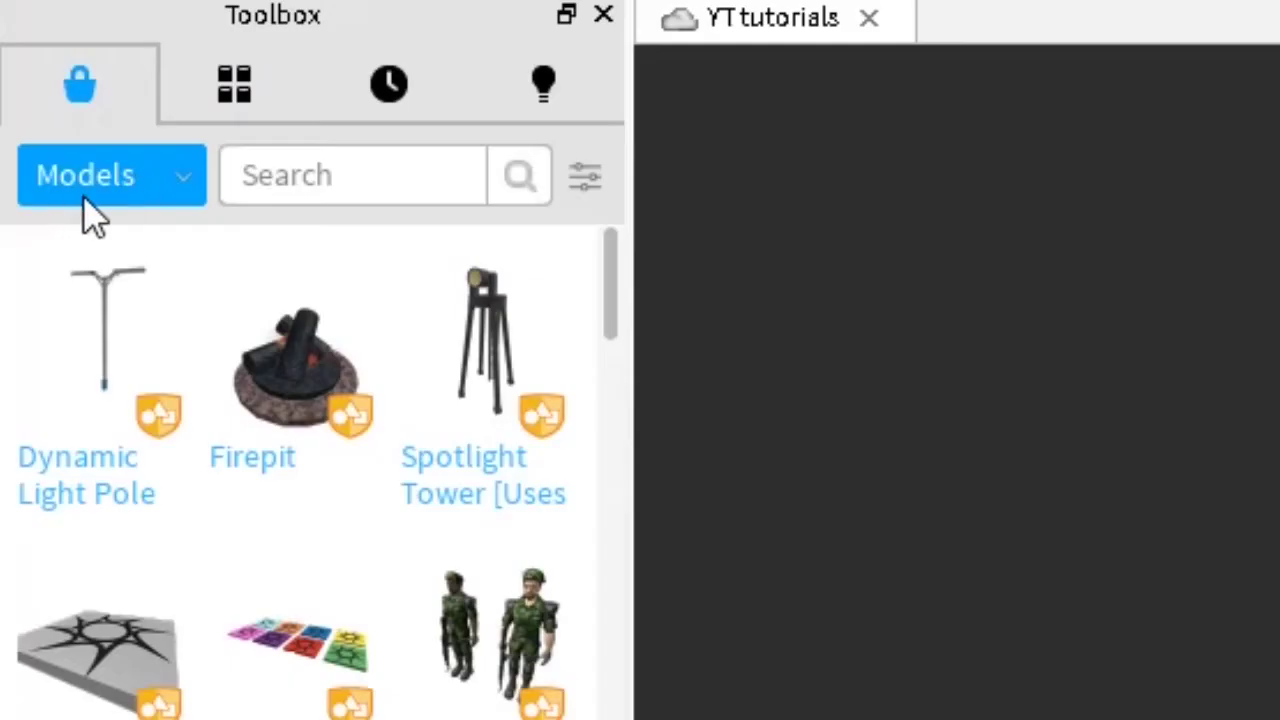
pyautogui.click(34, 213)
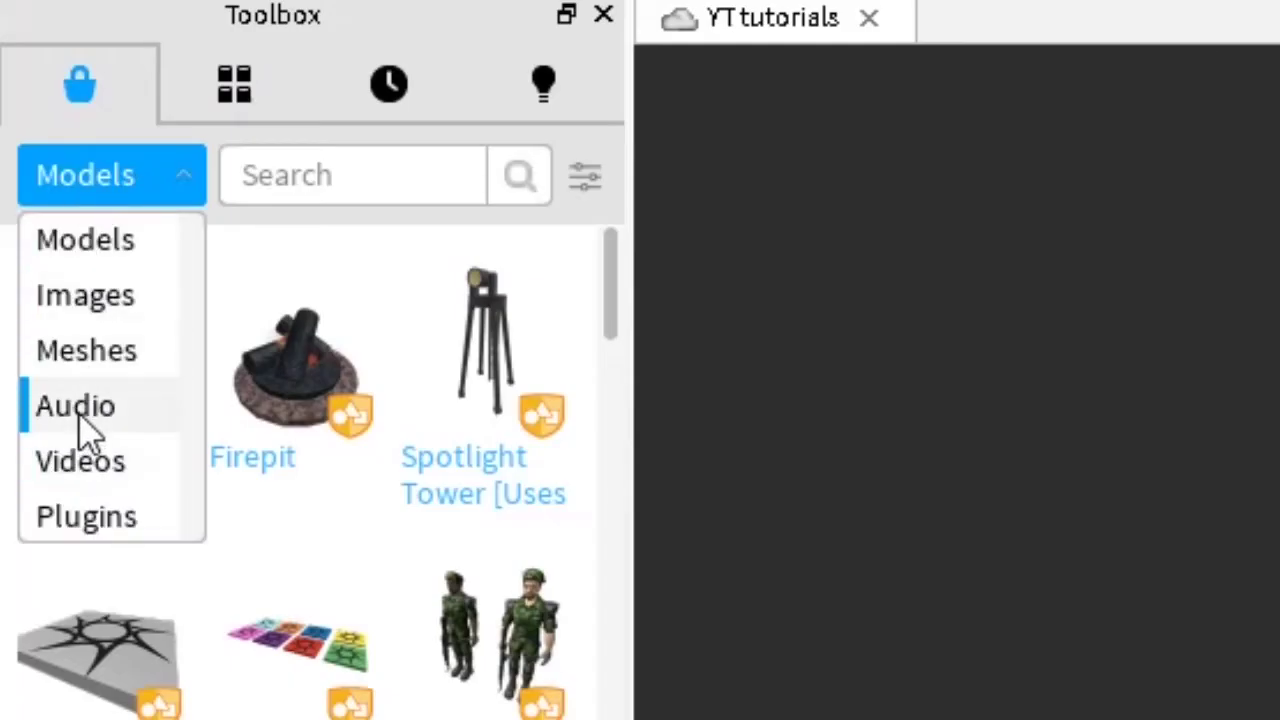
pyautogui.click(80, 414)
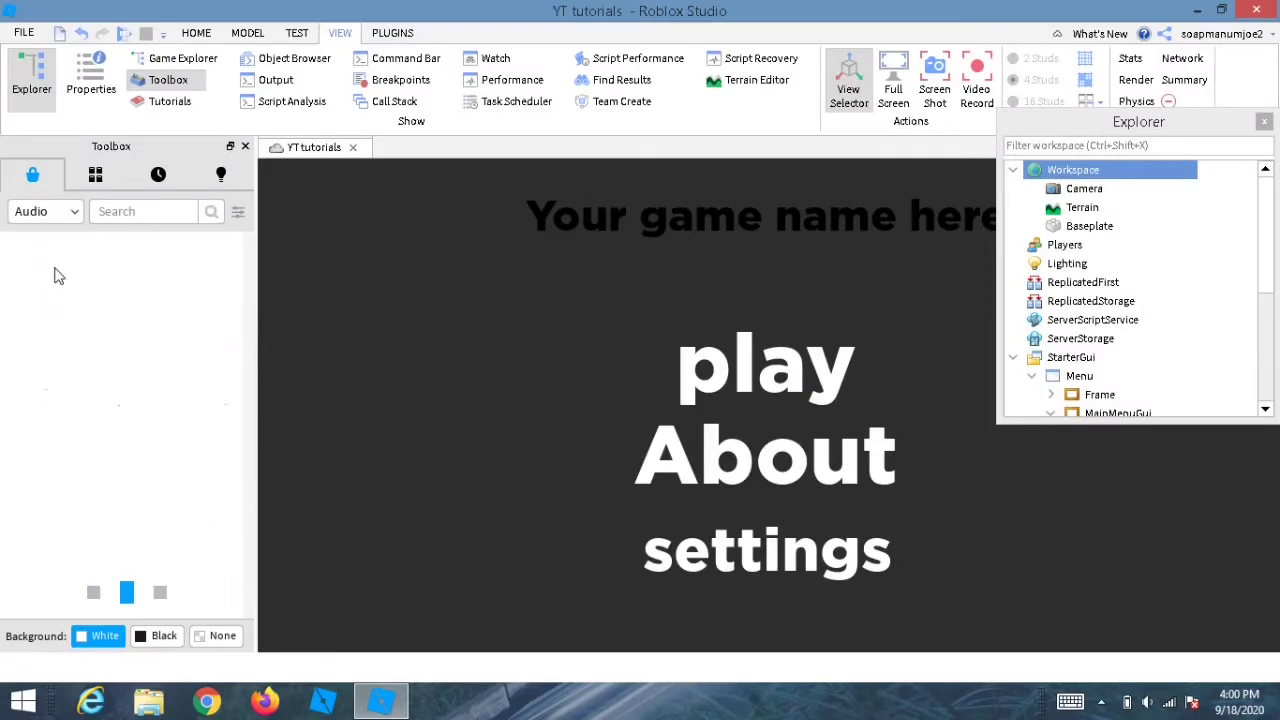
# Search the audio library for 'hover gui sound' and browse the results
pyautogui.click(107, 210)
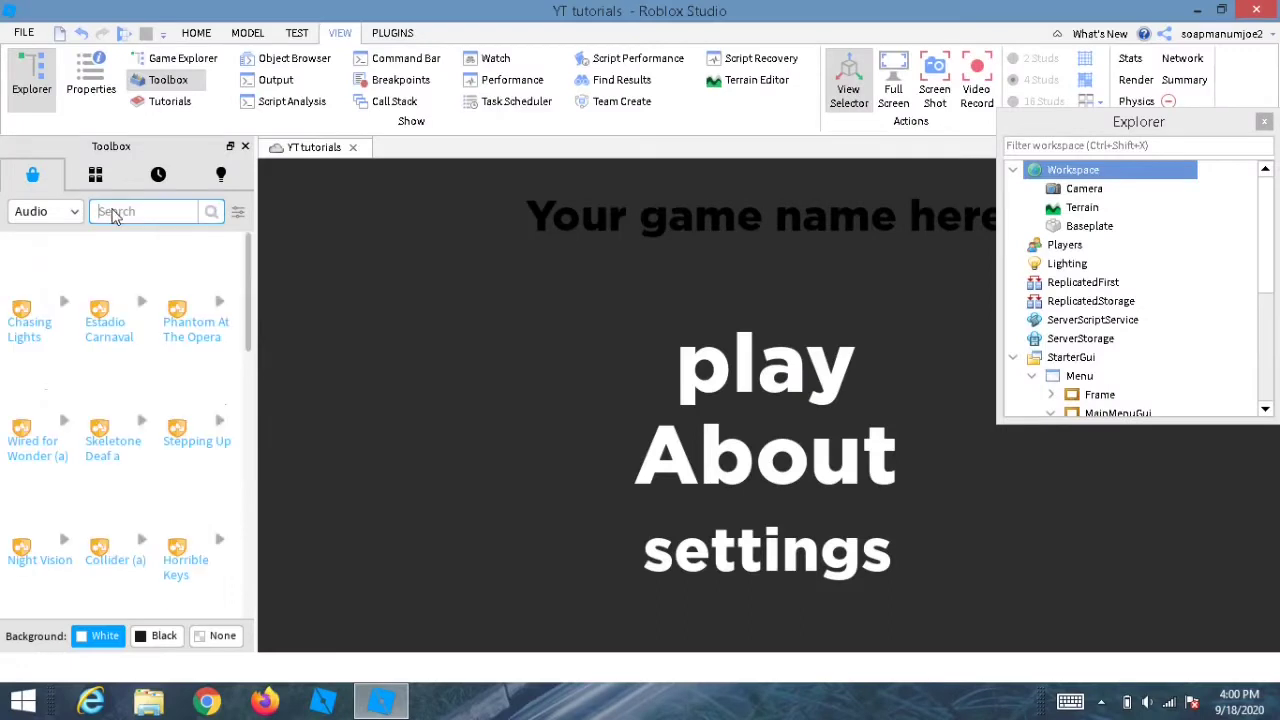
pyautogui.write('hover')
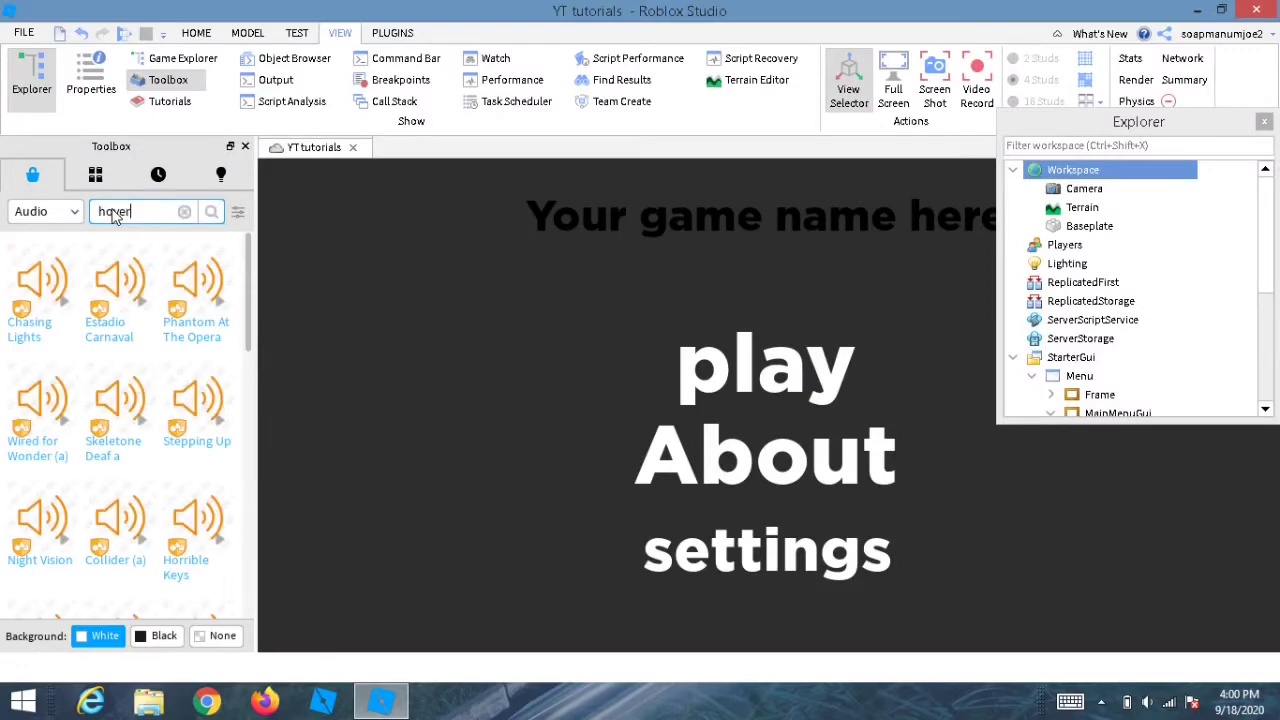
pyautogui.write(' gui sound')
pyautogui.press('Return')
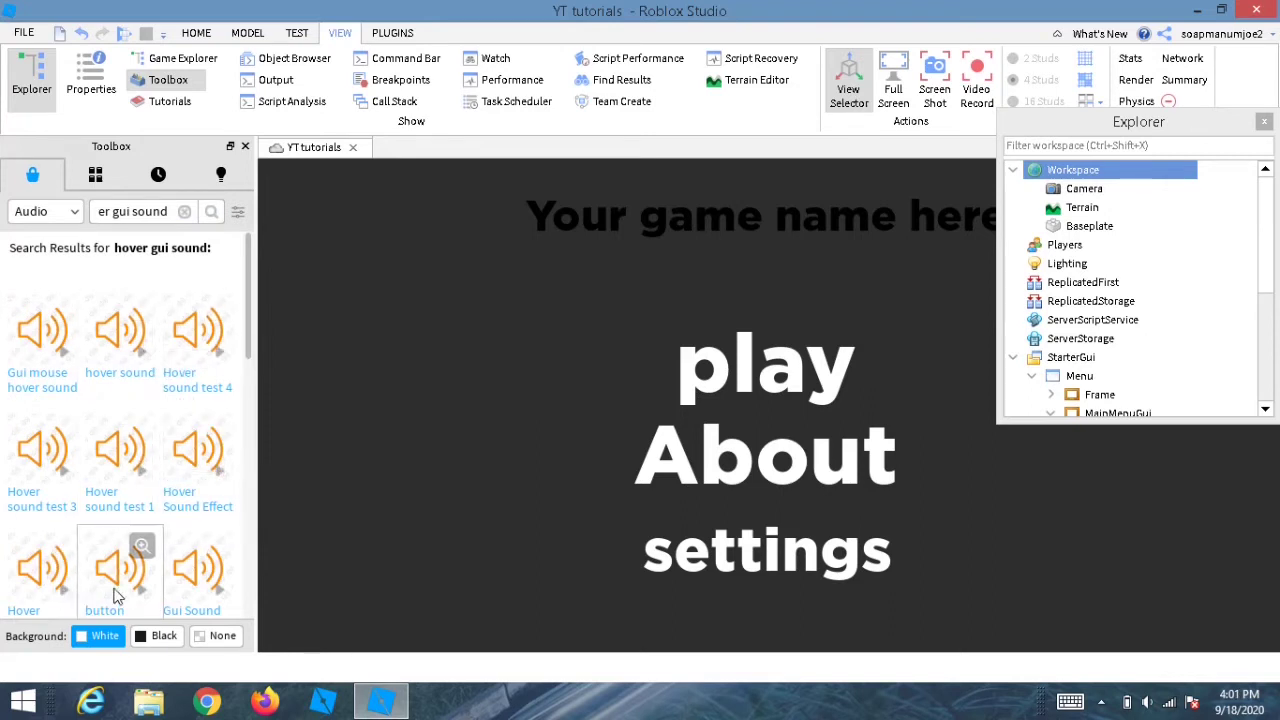
pyautogui.scroll(-3, 215, 598)
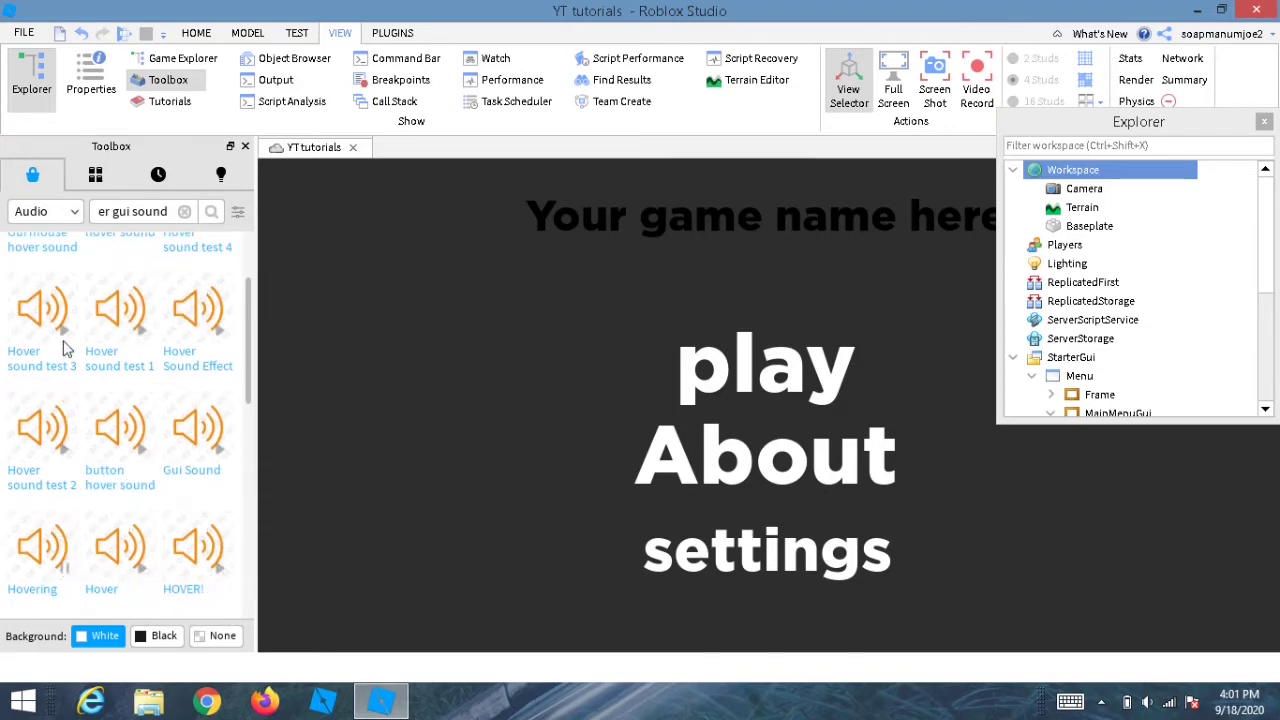
pyautogui.scroll(1, 80, 373)
pyautogui.scroll(1, 75, 370)
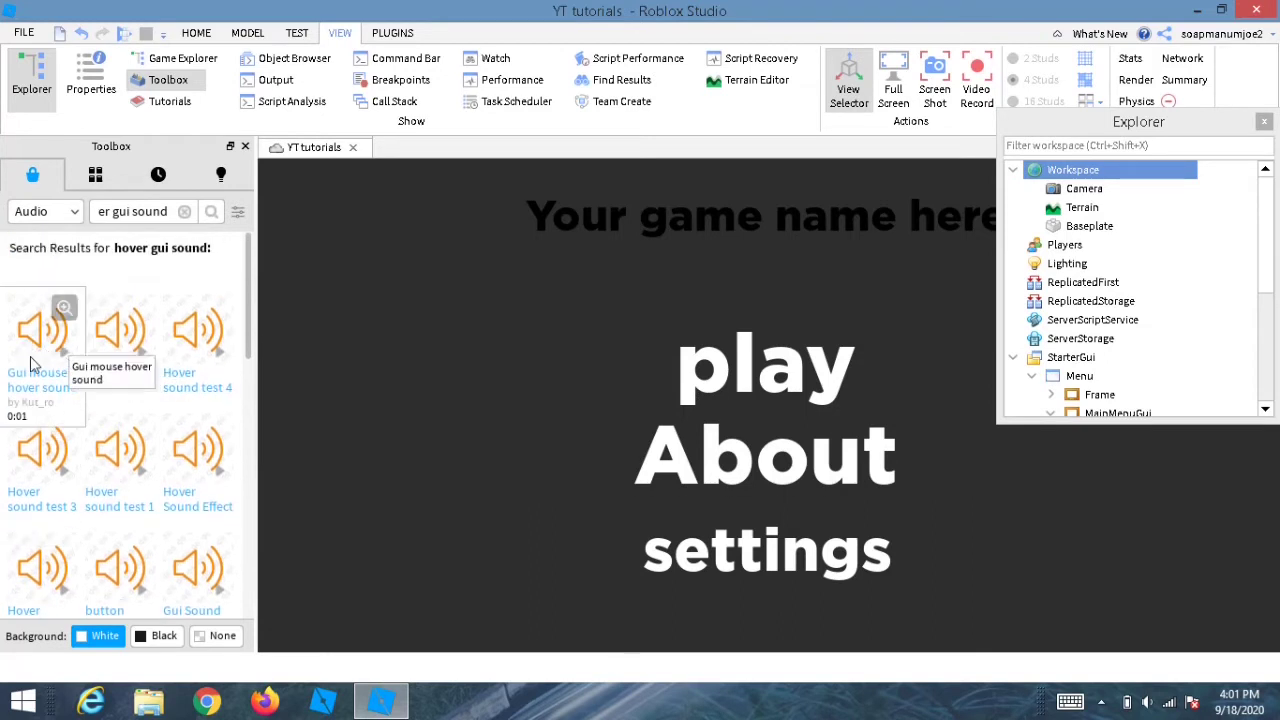
# Insert 'Gui mouse hover sound' into Workspace and rename it Guimousehoversound by removing the spaces
pyautogui.click(30, 362)
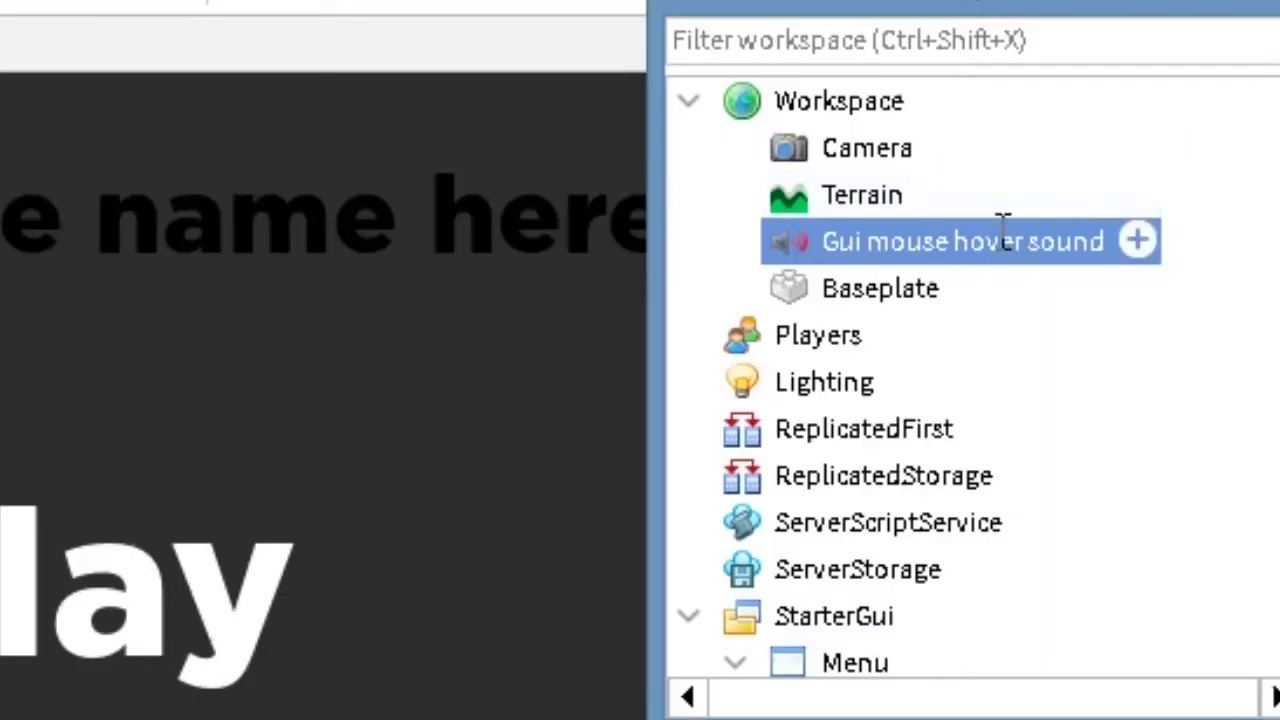
pyautogui.doubleClick(1002, 236)
pyautogui.click(1037, 243)
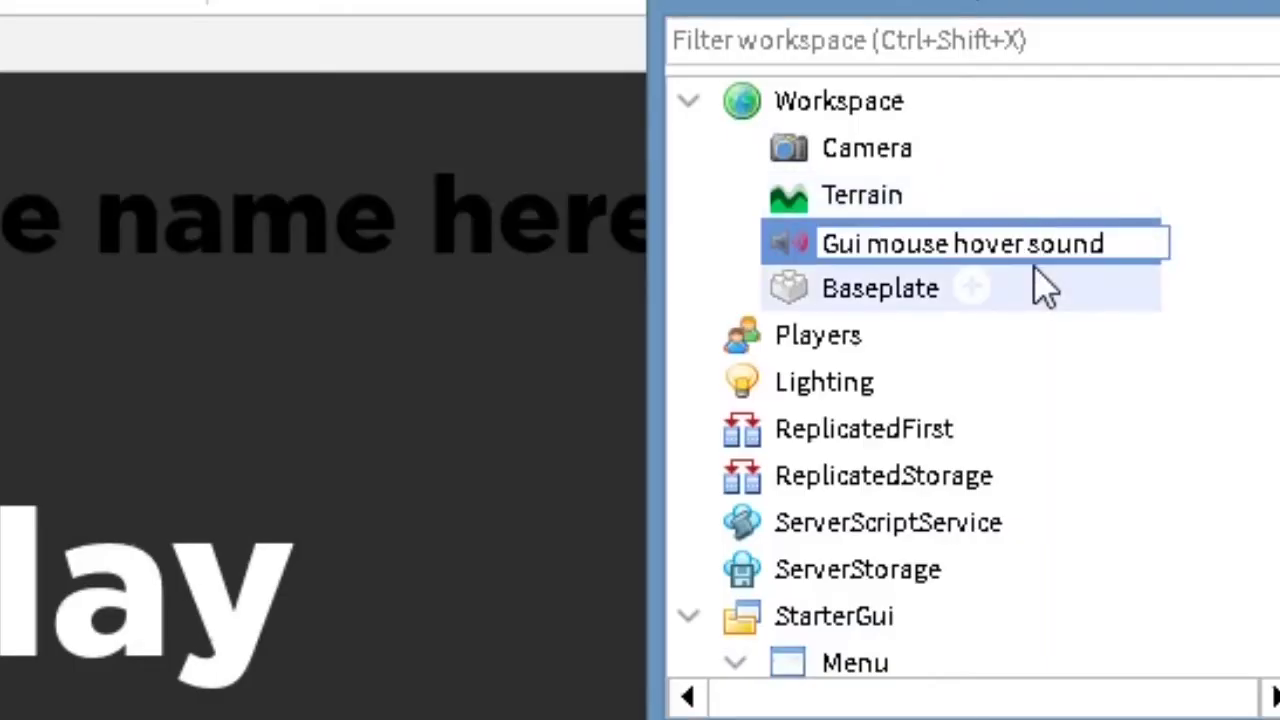
pyautogui.press('BackSpace')
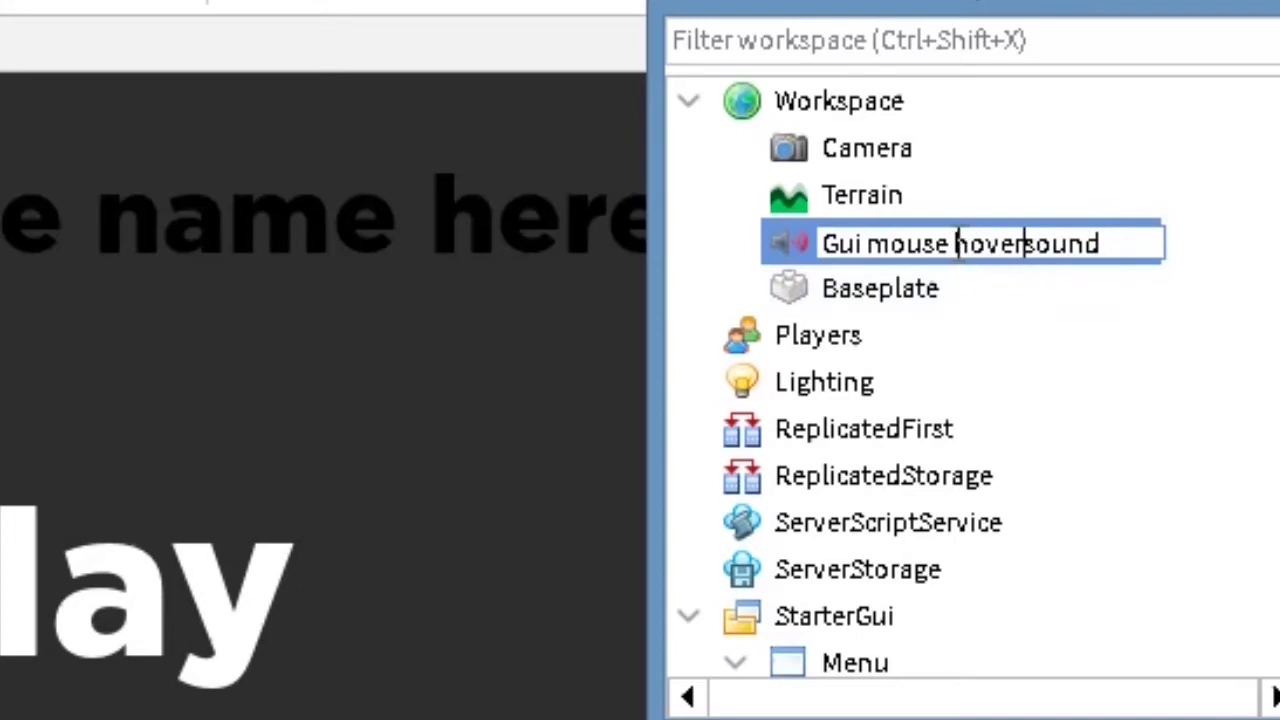
pyautogui.click(955, 243)
pyautogui.press('BackSpace')
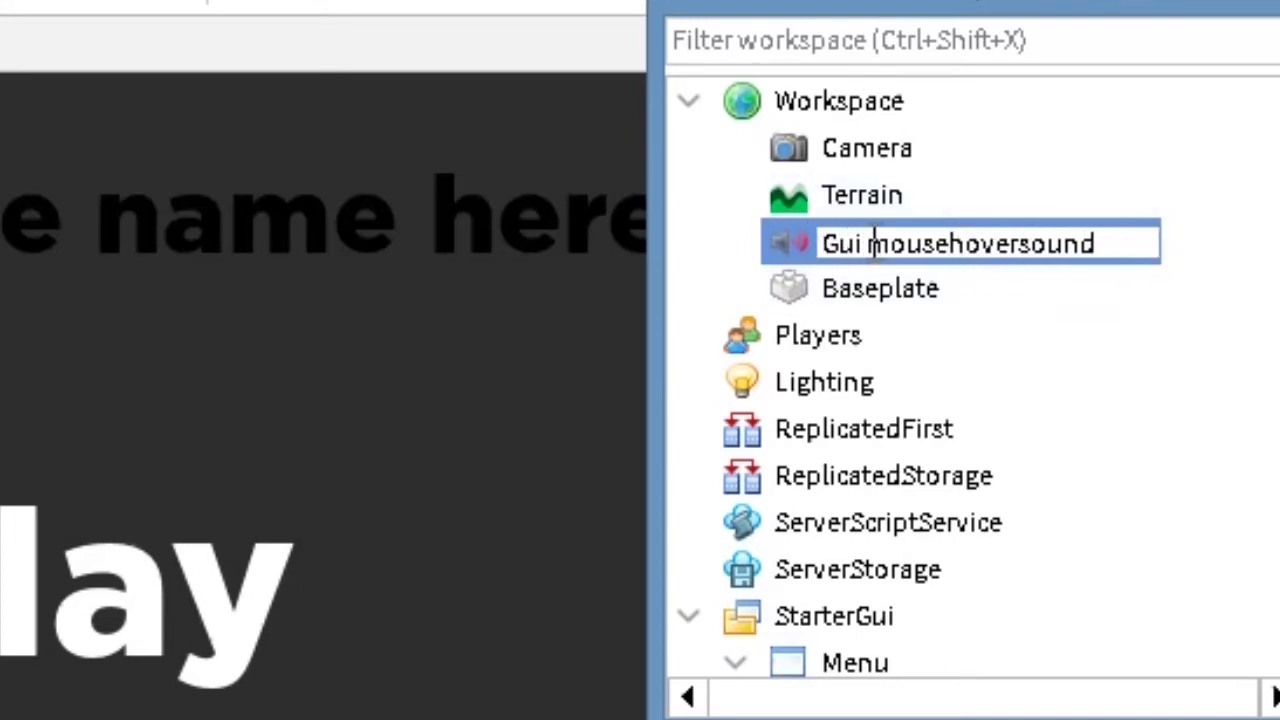
pyautogui.click(870, 243)
pyautogui.press('BackSpace')
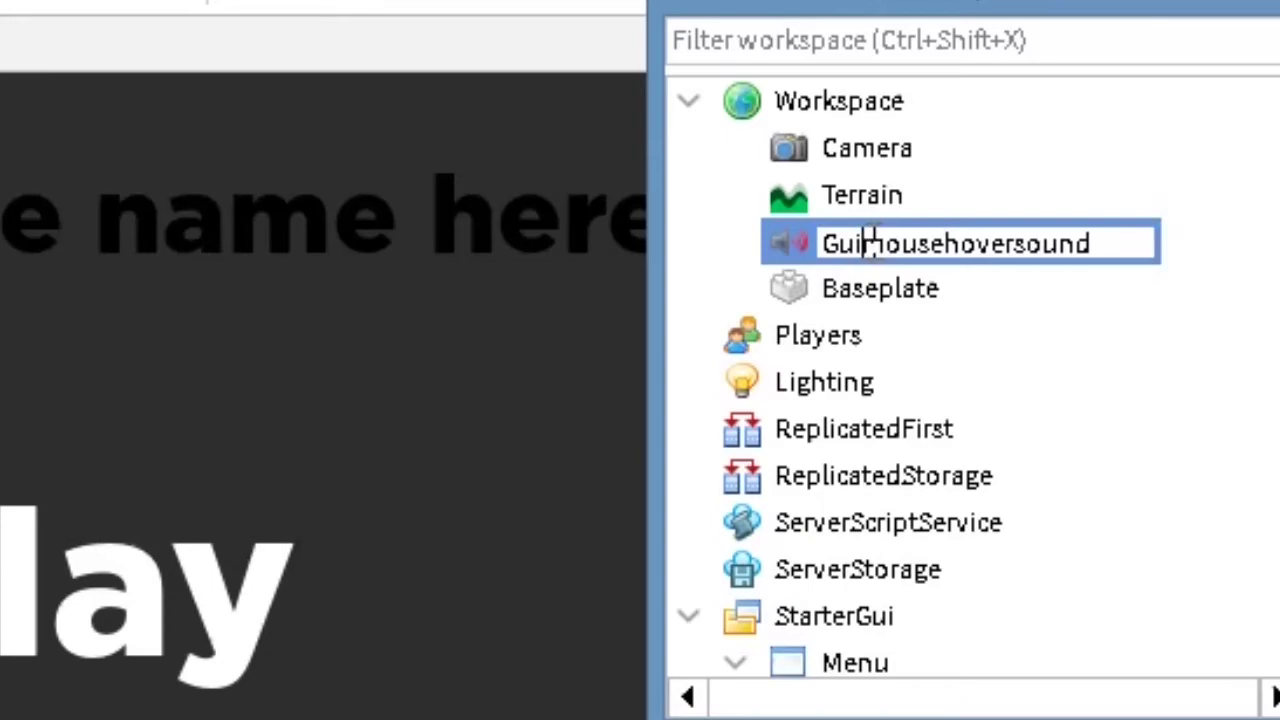
pyautogui.press('Return')
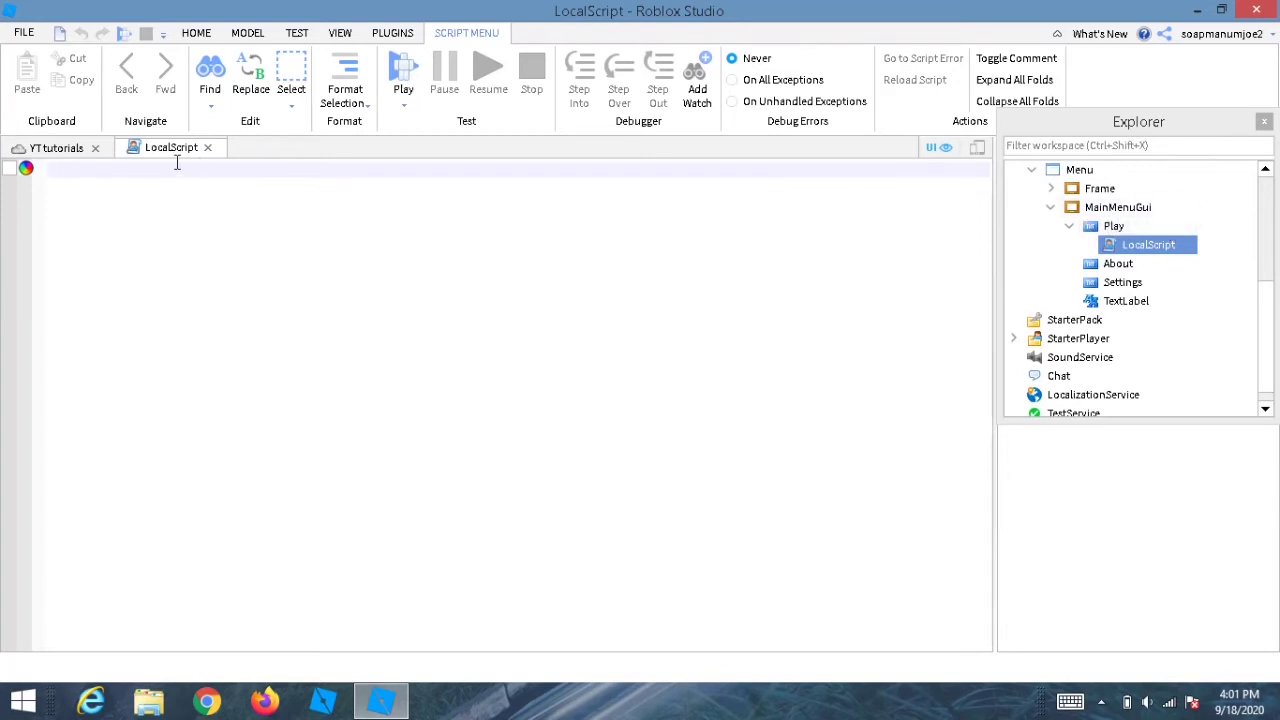
# Write script.Parent.MouseEnter:Connect(function() in the Play button's LocalScript
pyautogui.write('script.P')
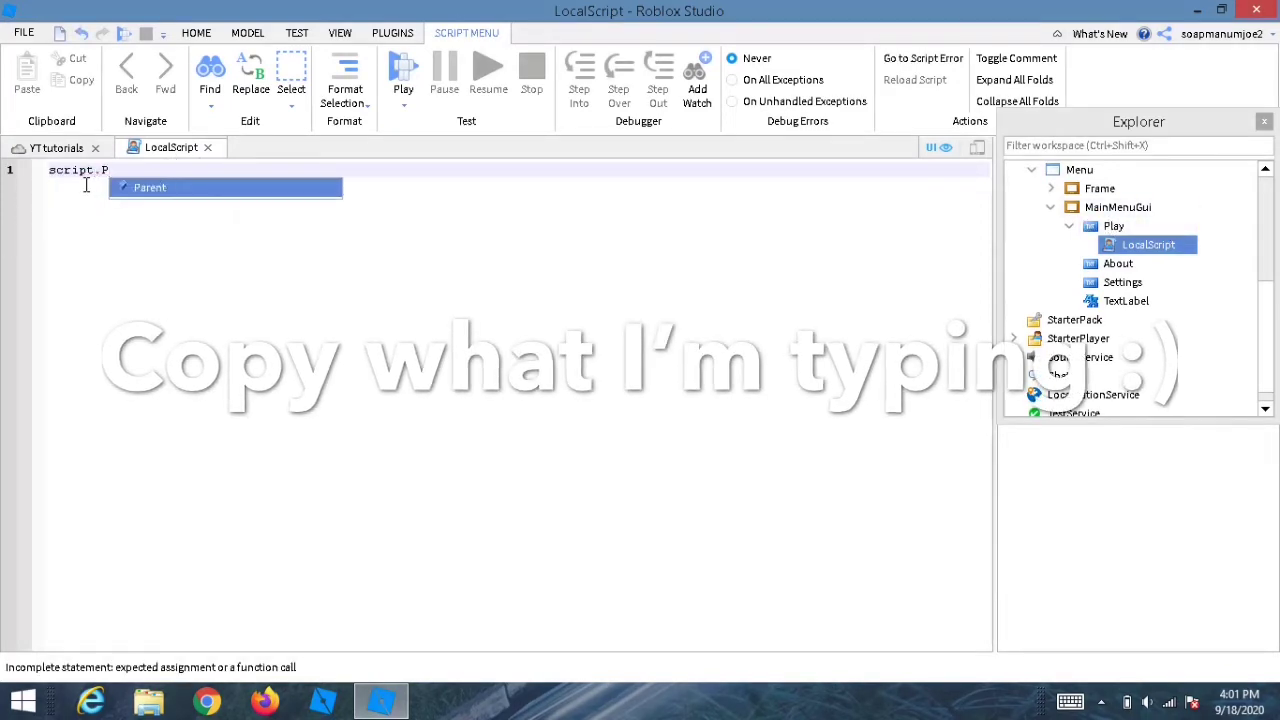
pyautogui.press('Tab')
pyautogui.write('.M')
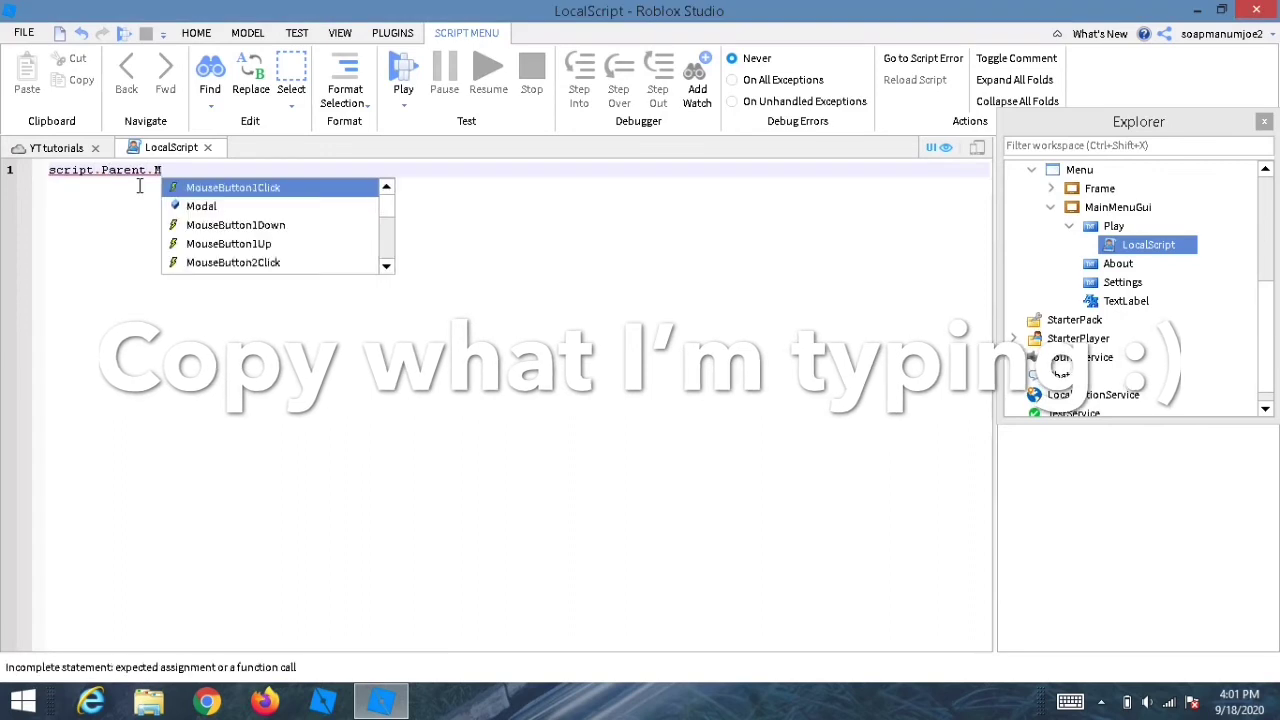
pyautogui.scroll(1, 228, 215)
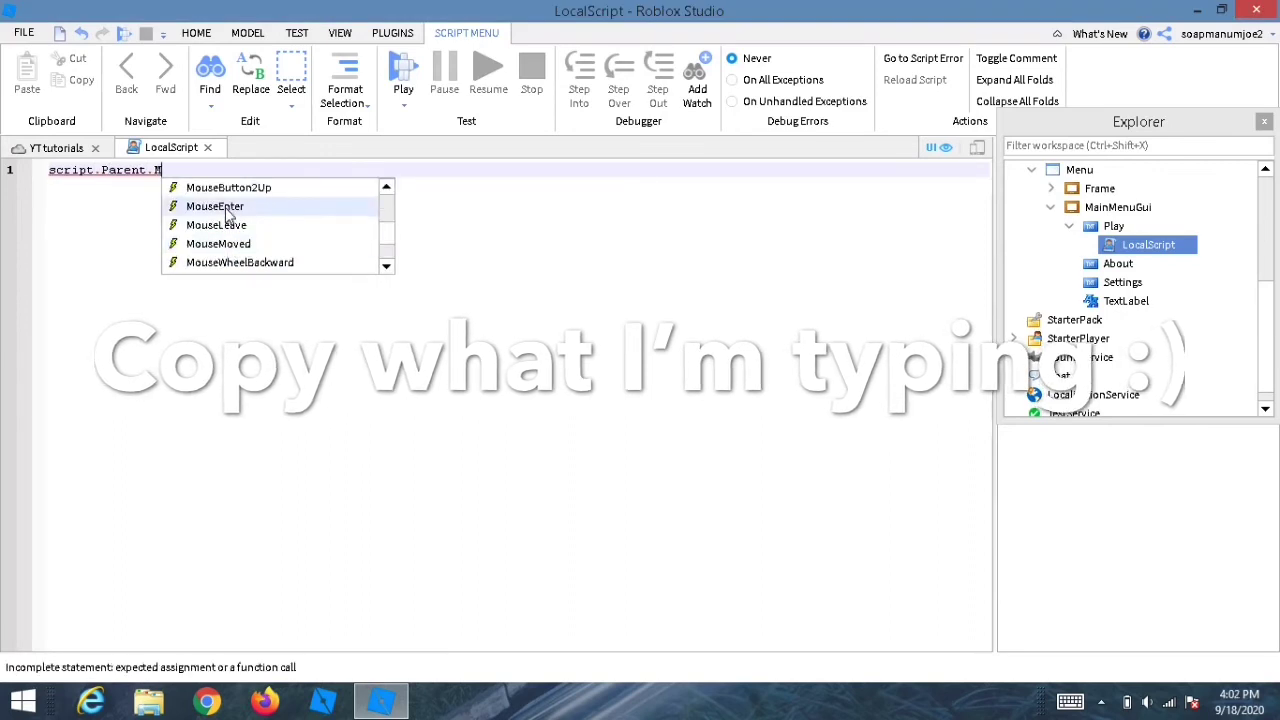
pyautogui.click(229, 208)
pyautogui.write(':')
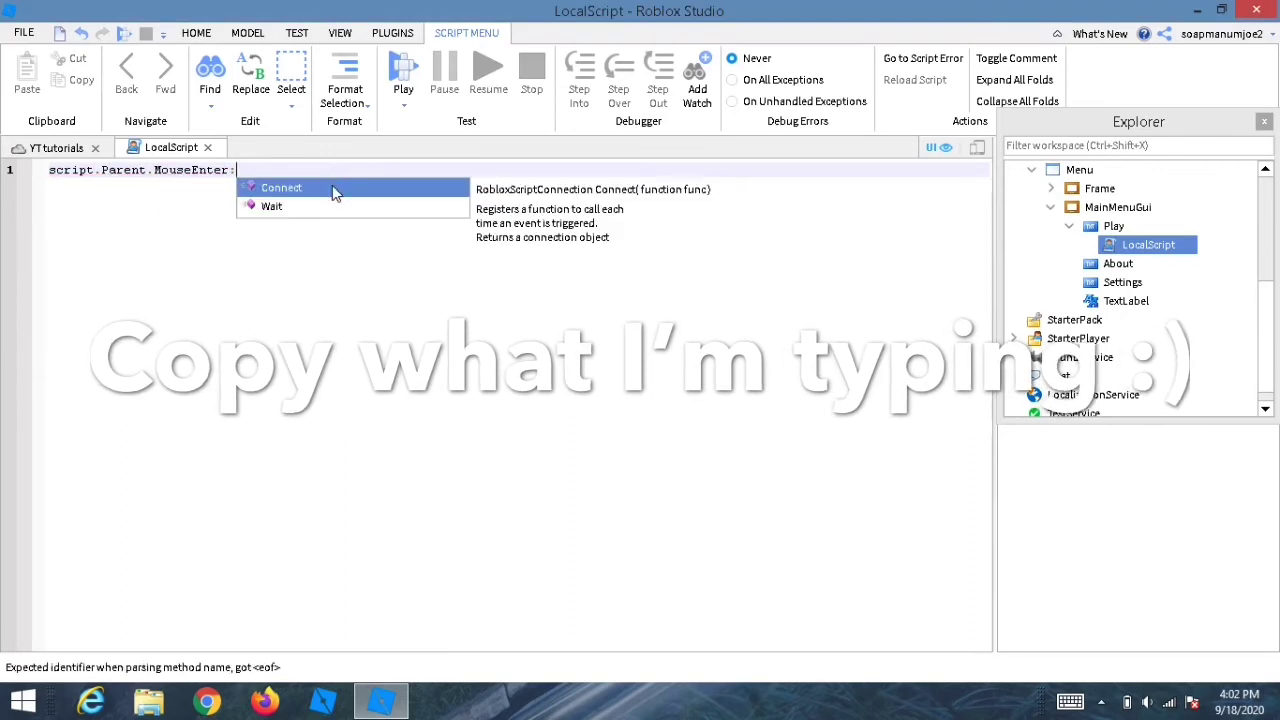
pyautogui.click(335, 188)
pyautogui.write('(function(')
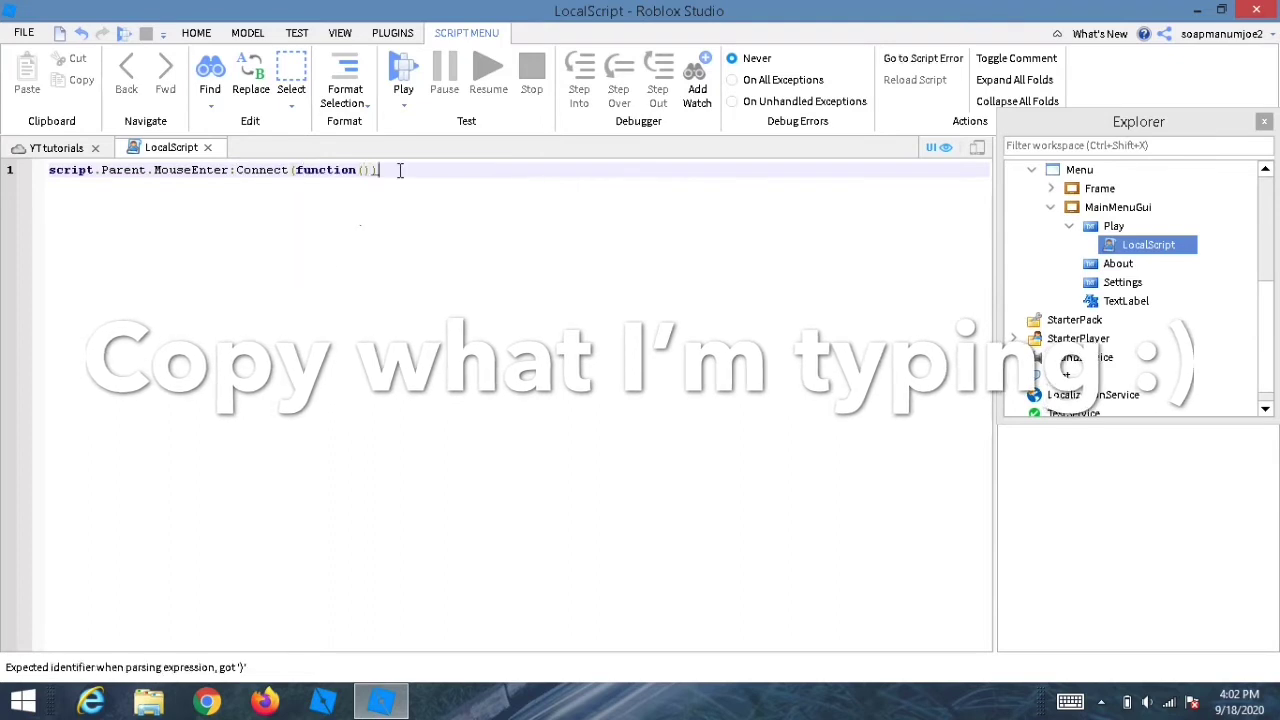
pyautogui.write(')')
pyautogui.press('Return')
# Inside the function, call game.Workspace.Guimousehoversound:Play()
pyautogui.write('g')
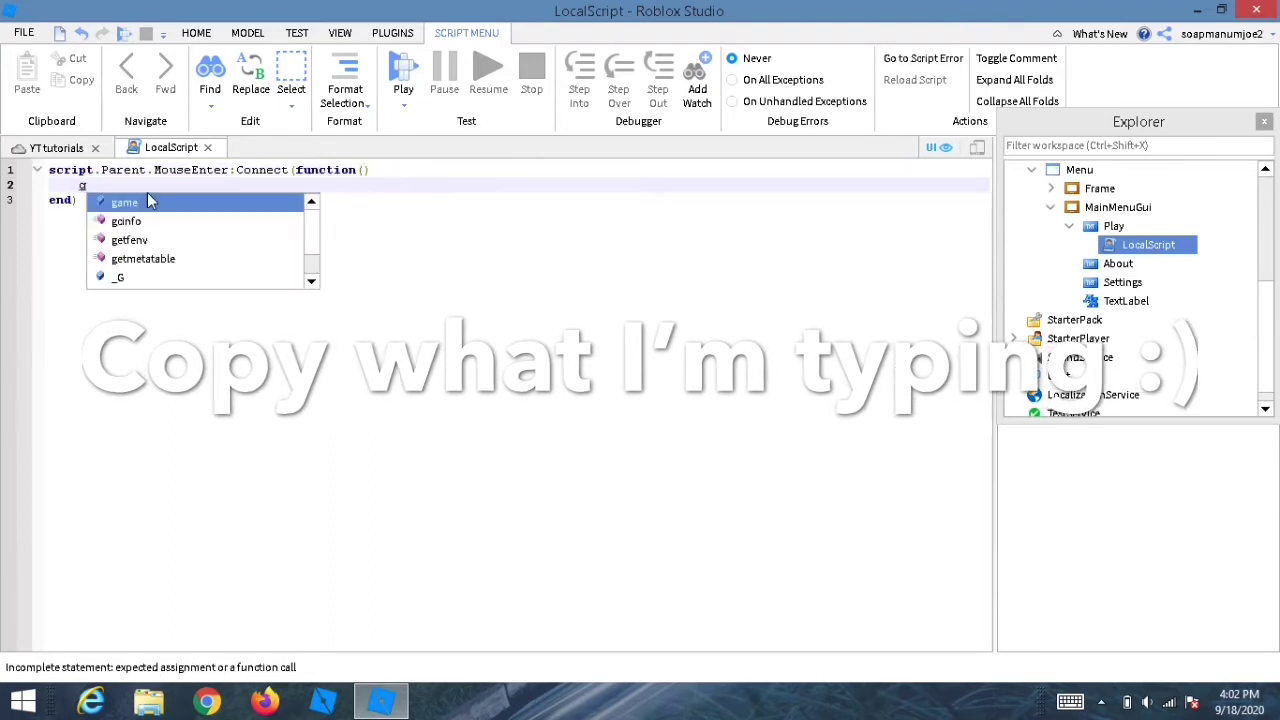
pyautogui.click(147, 201)
pyautogui.write('.W')
pyautogui.click(147, 200)
pyautogui.write('.')
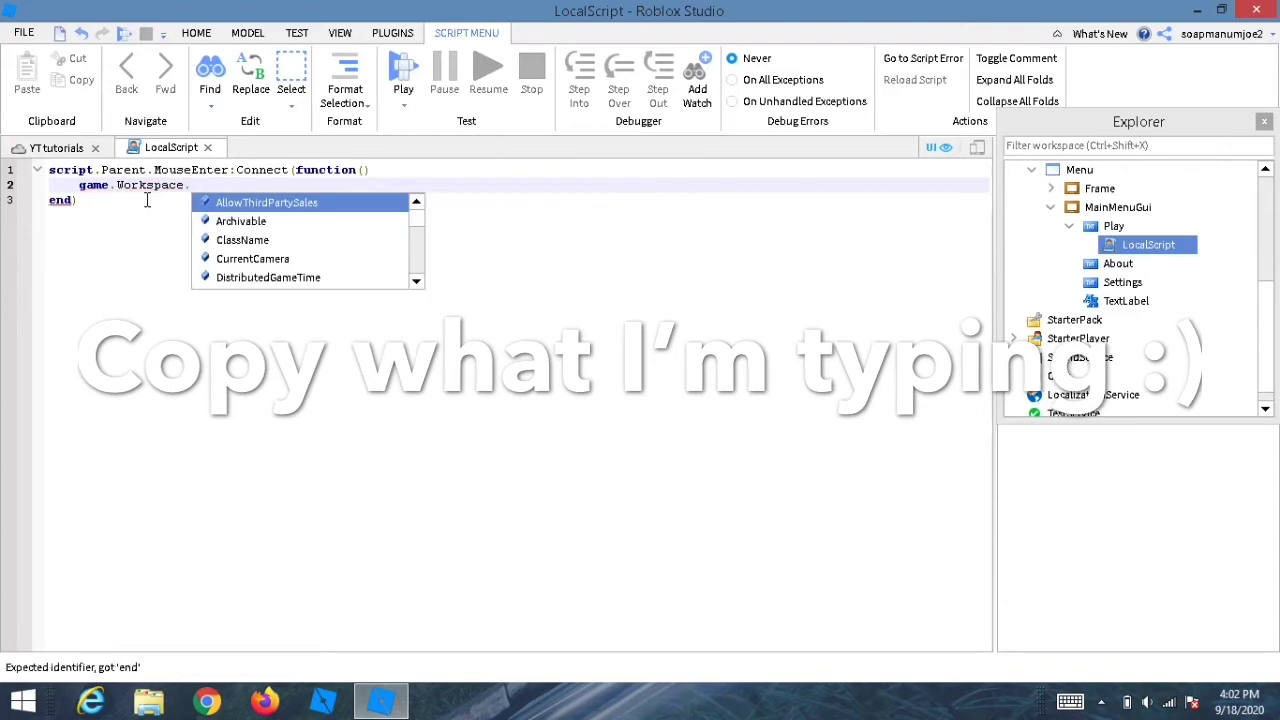
pyautogui.write('H')
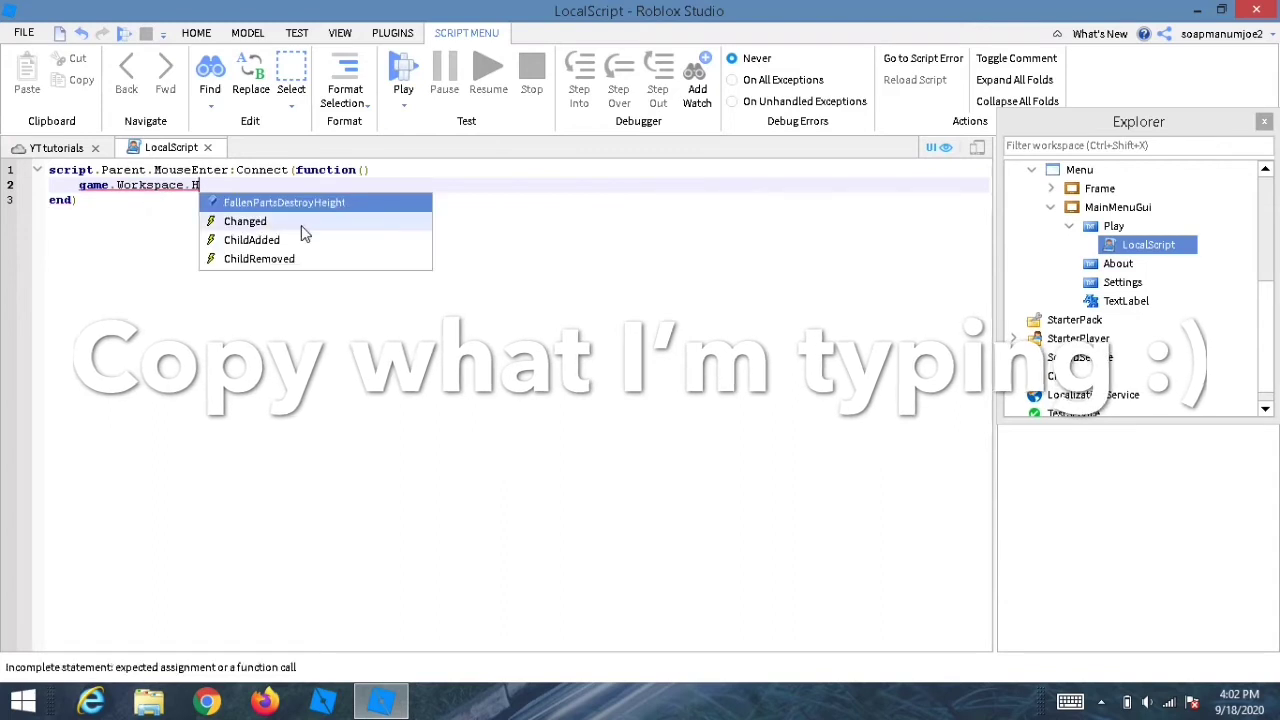
pyautogui.press('BackSpace')
pyautogui.write('G')
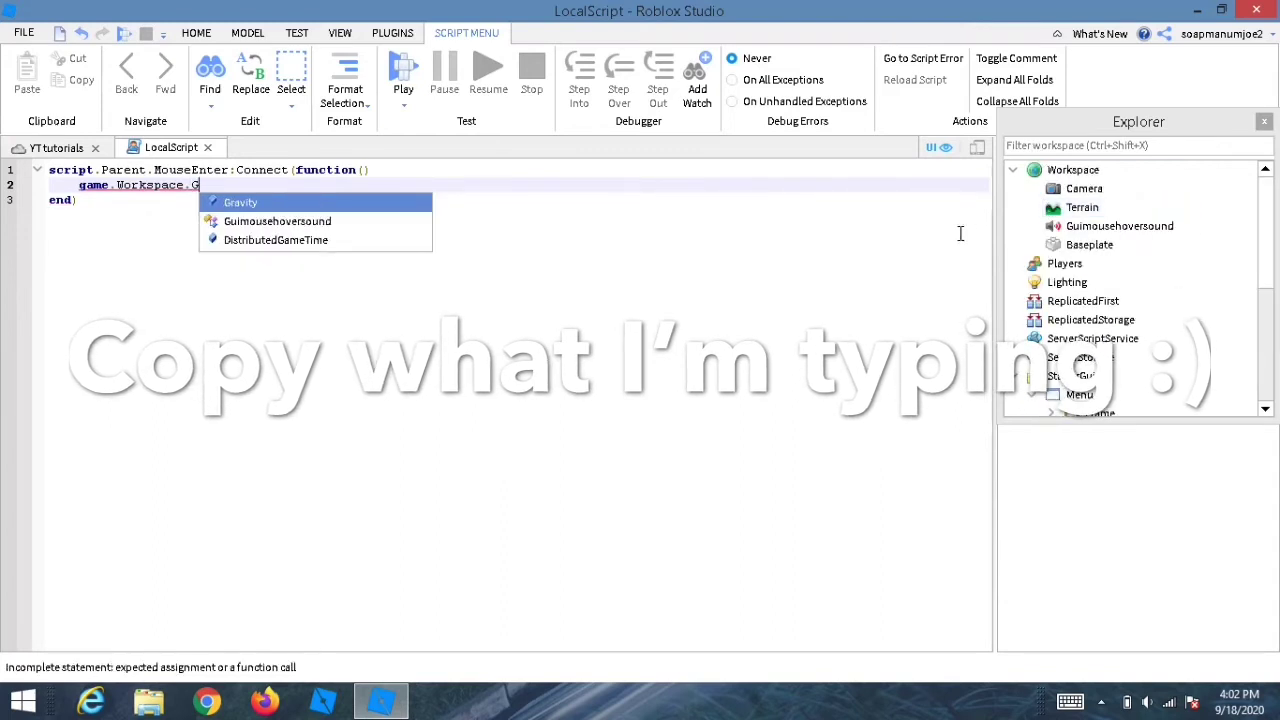
pyautogui.click(406, 219)
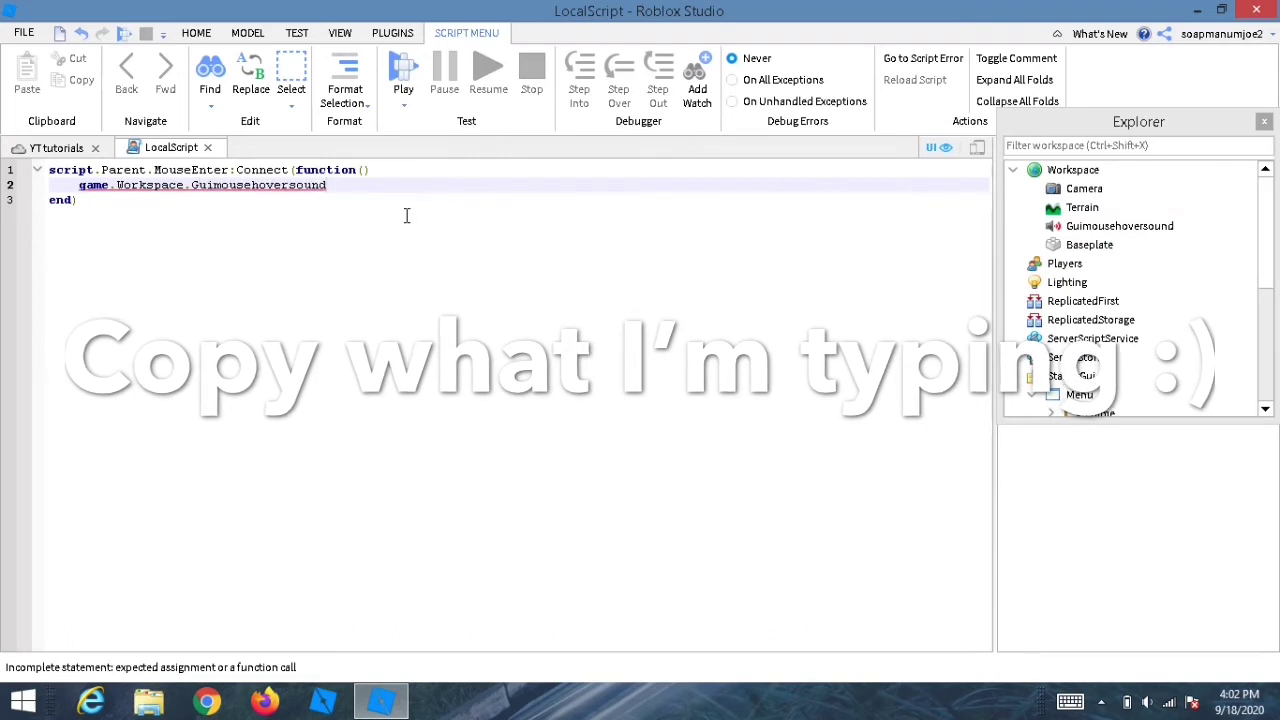
pyautogui.write(':')
pyautogui.scroll(-7, 391, 259)
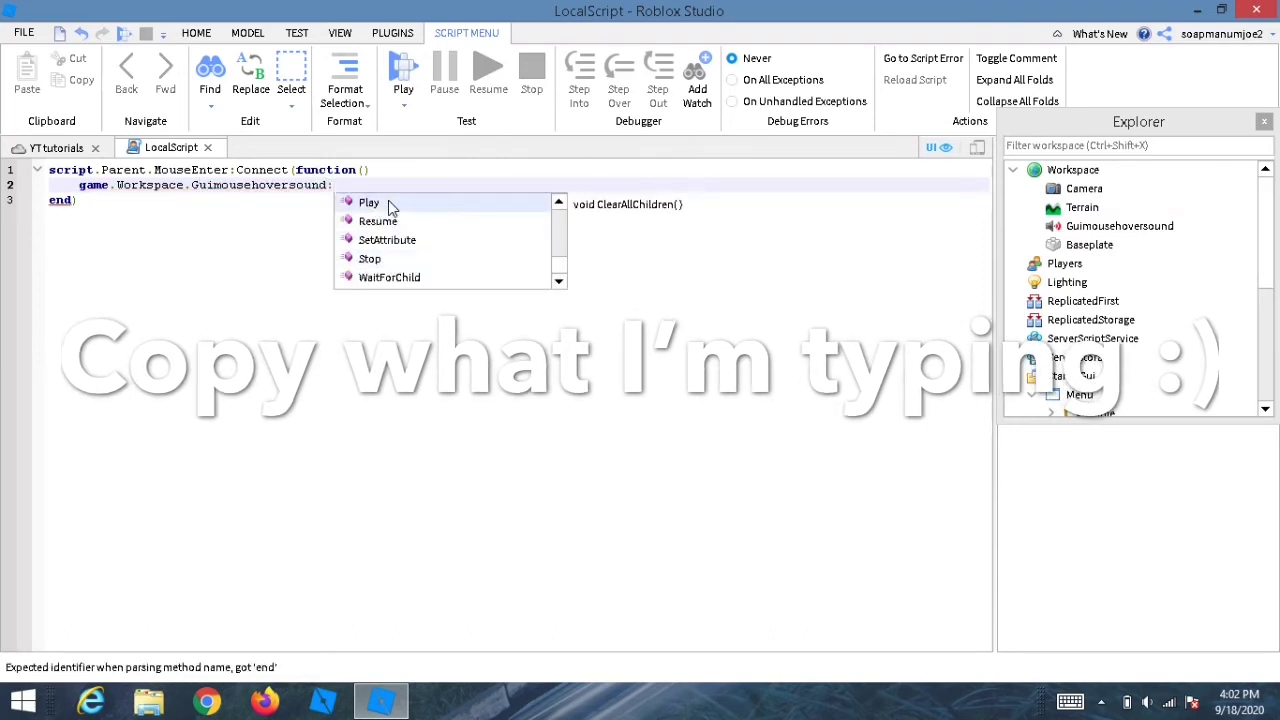
pyautogui.click(395, 210)
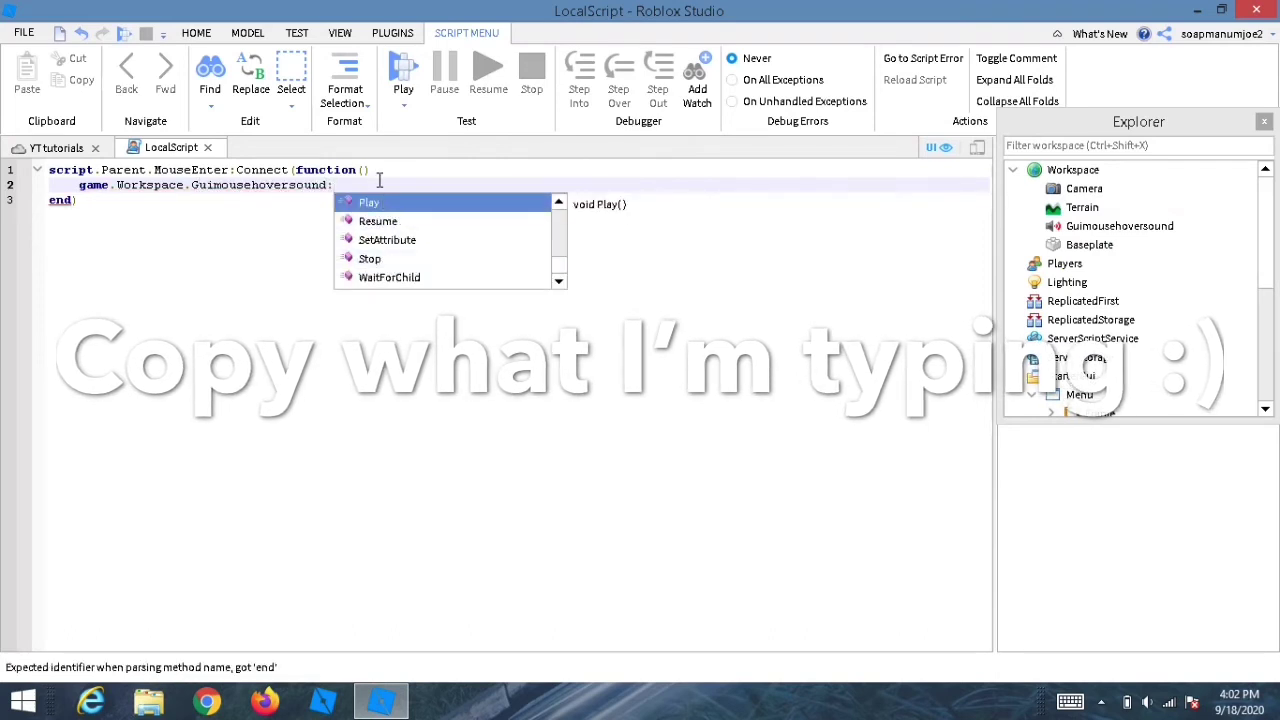
pyautogui.click(367, 202)
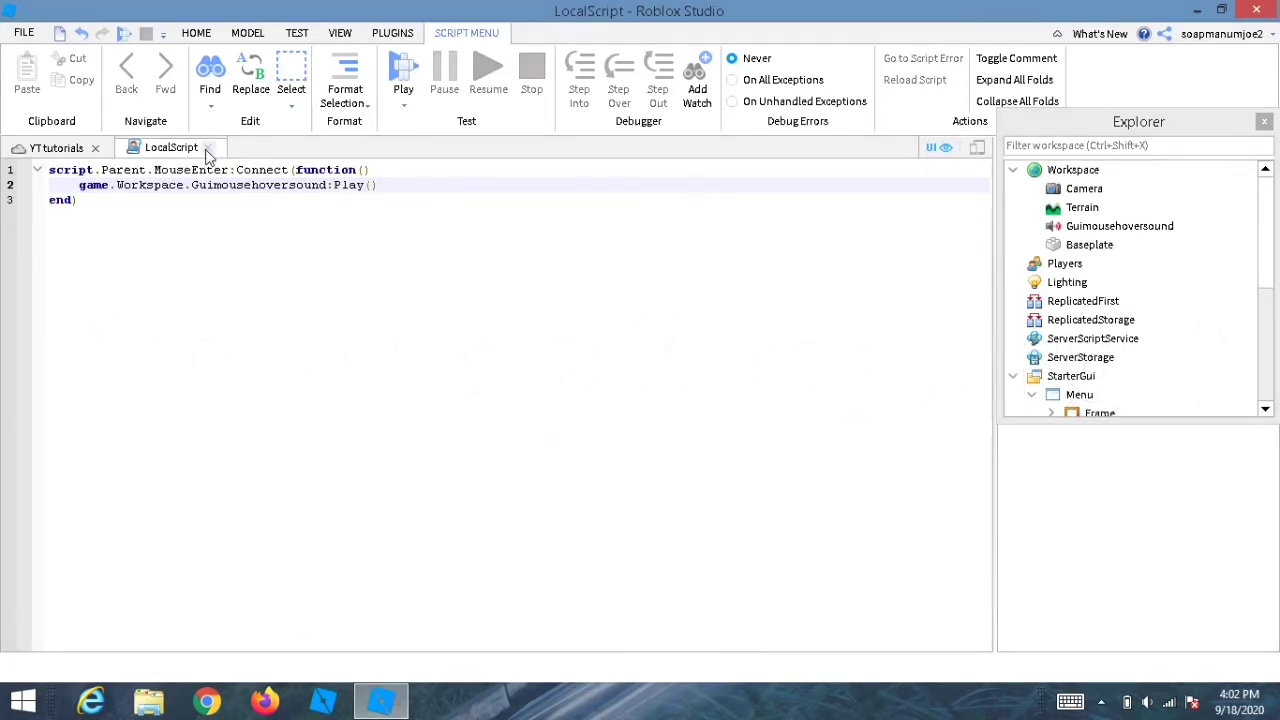
# Close the LocalScript, run a Play test of the menu, then stop it
pyautogui.click(208, 148)
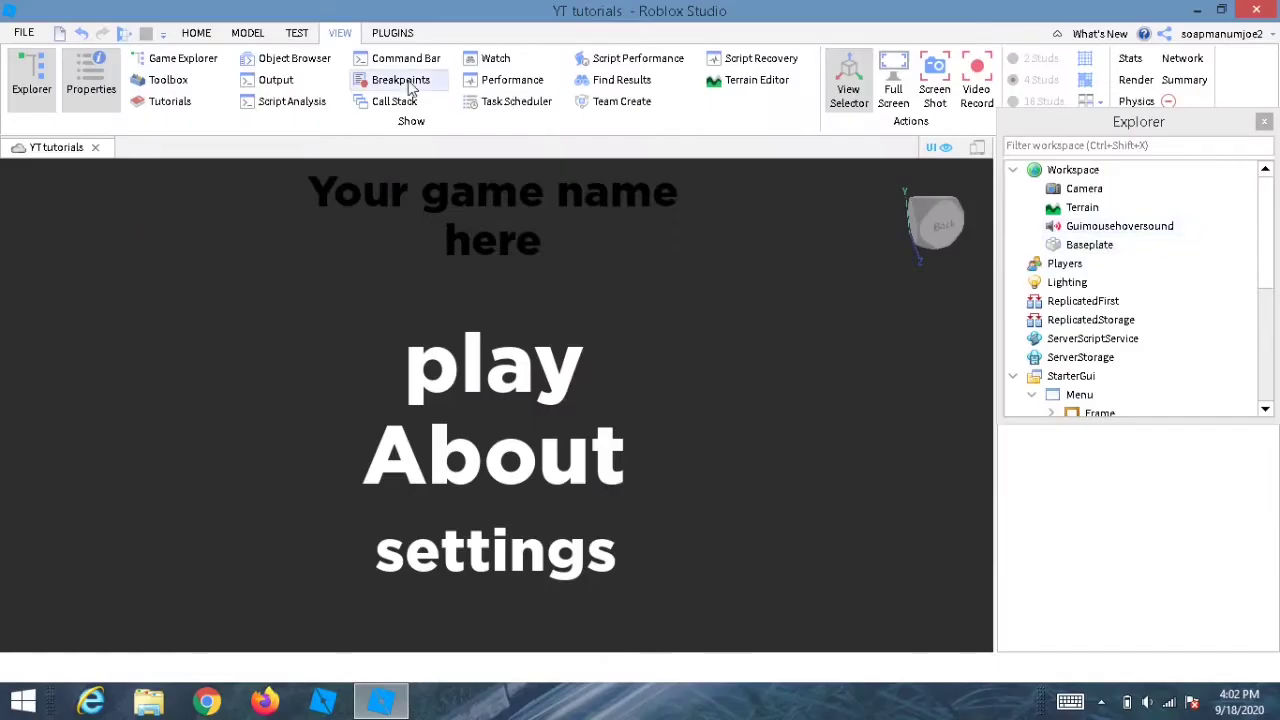
pyautogui.click(297, 33)
pyautogui.click(28, 75)
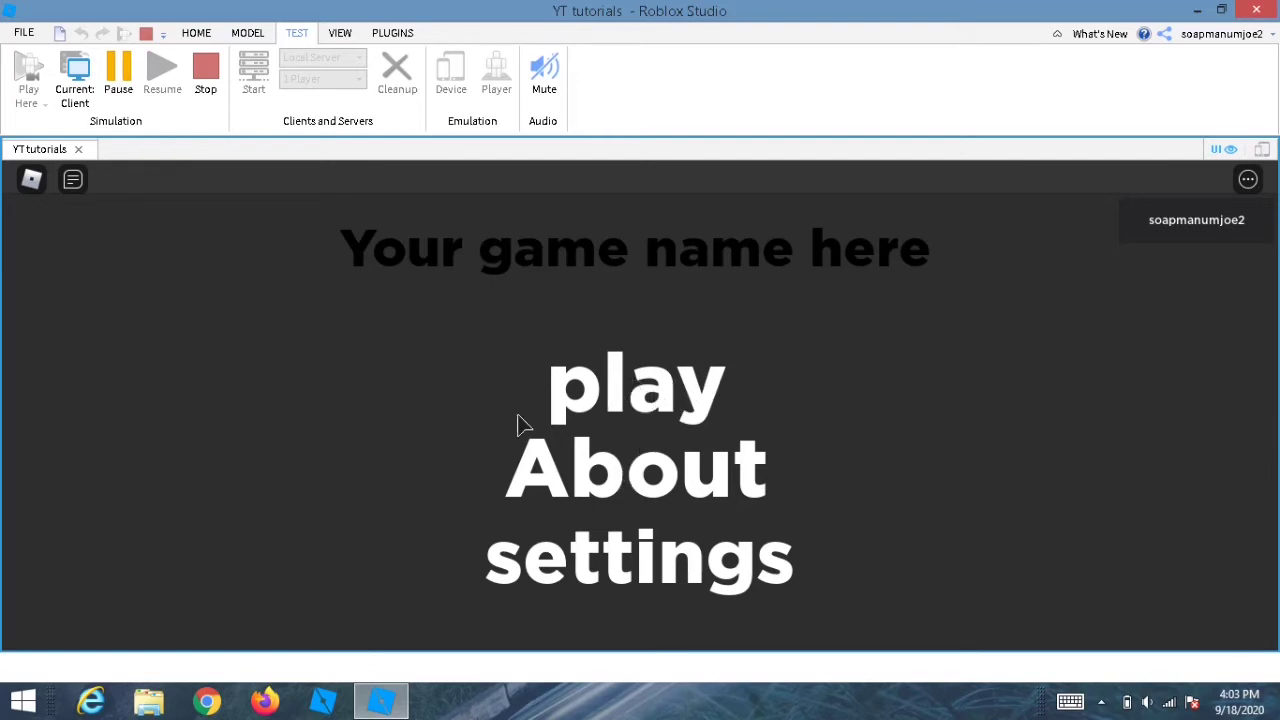
pyautogui.click(220, 88)
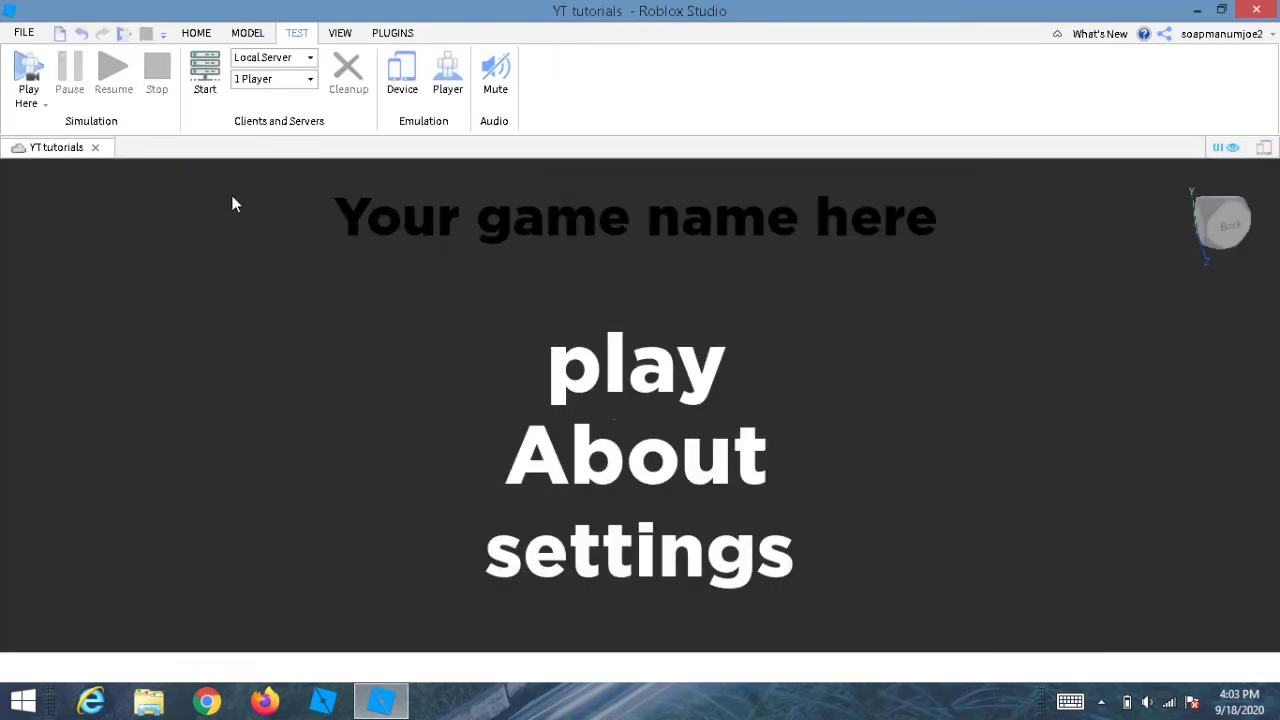
# Show the Explorer and Properties panels with MainMenuGui selected
pyautogui.click(340, 33)
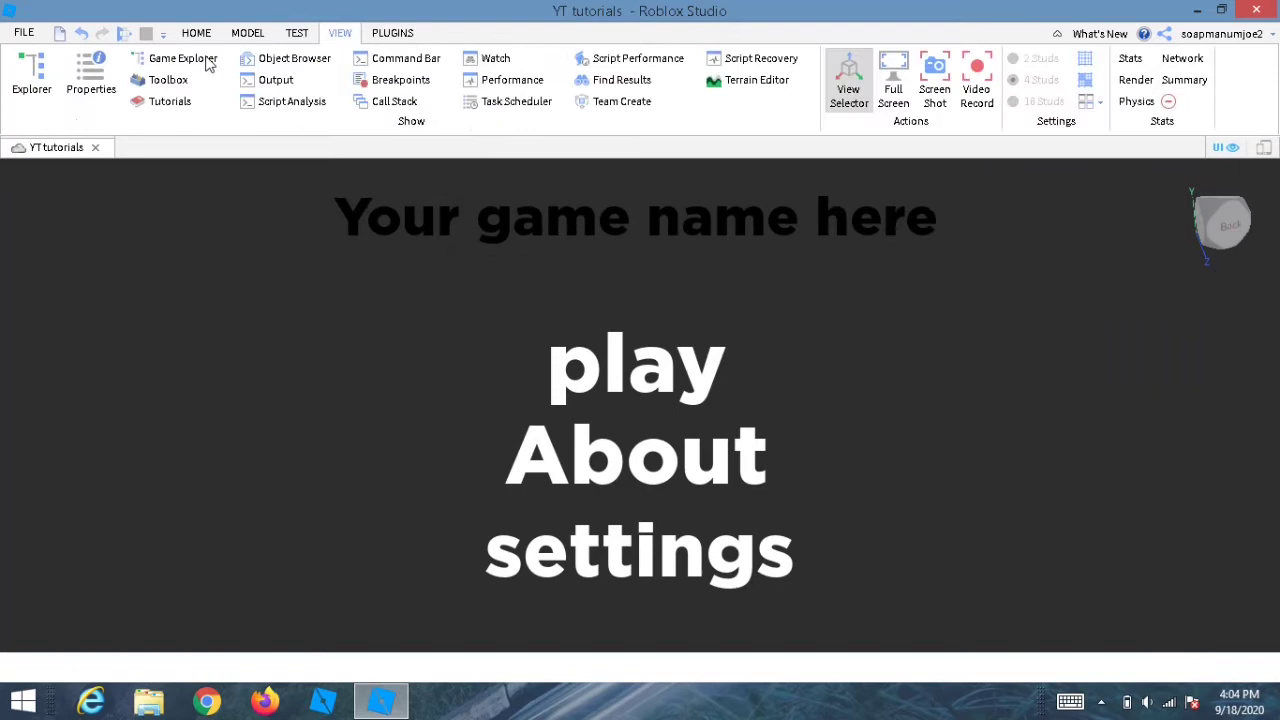
pyautogui.click(38, 82)
pyautogui.scroll(-2, 1143, 288)
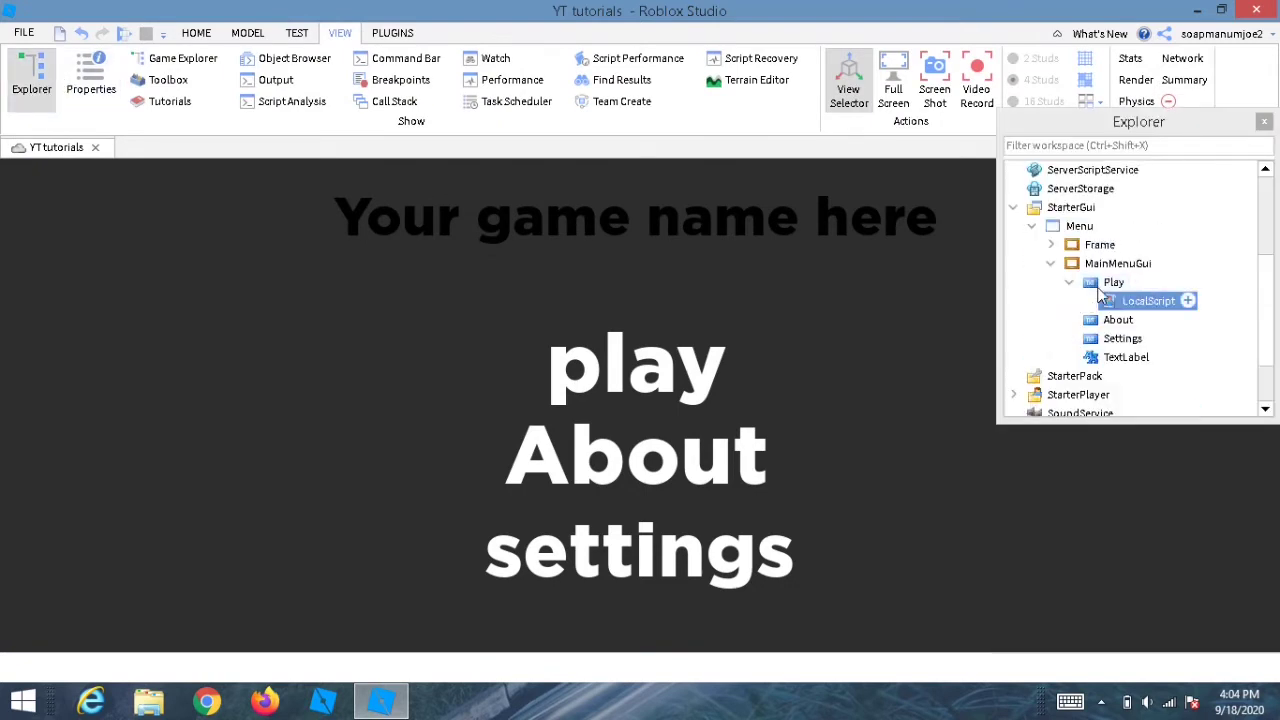
pyautogui.click(1092, 262)
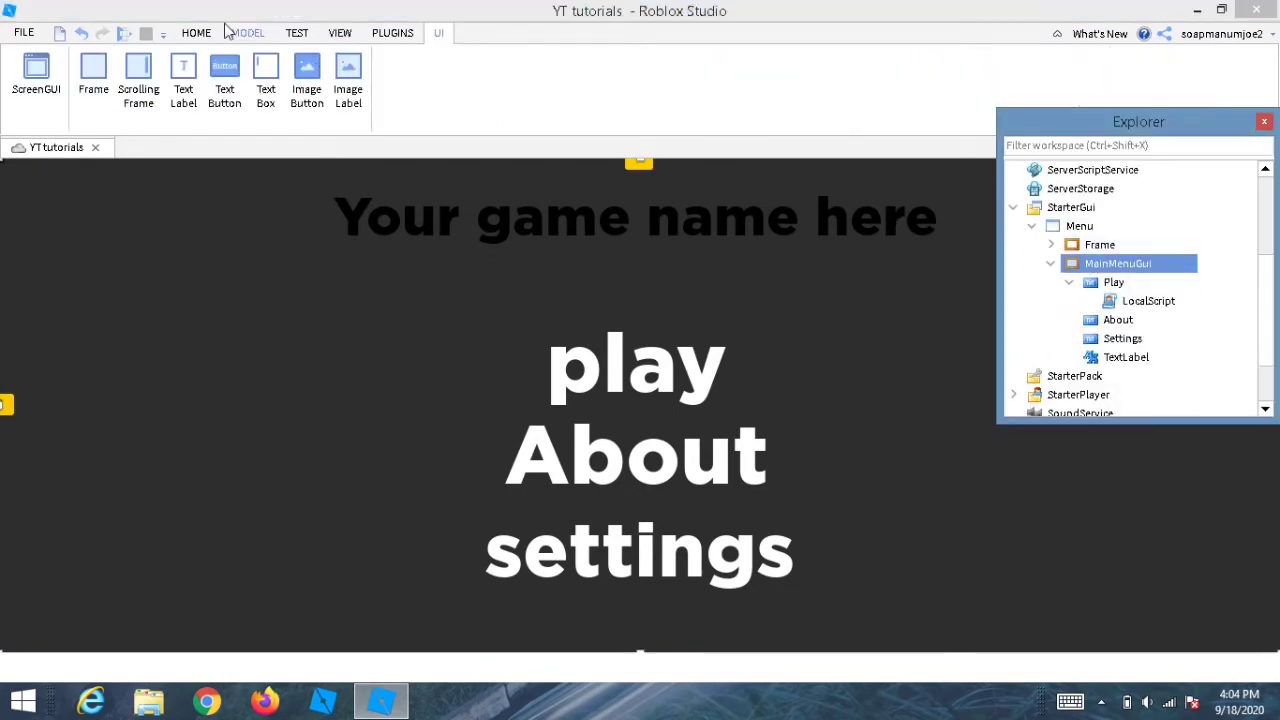
pyautogui.click(338, 33)
pyautogui.click(91, 78)
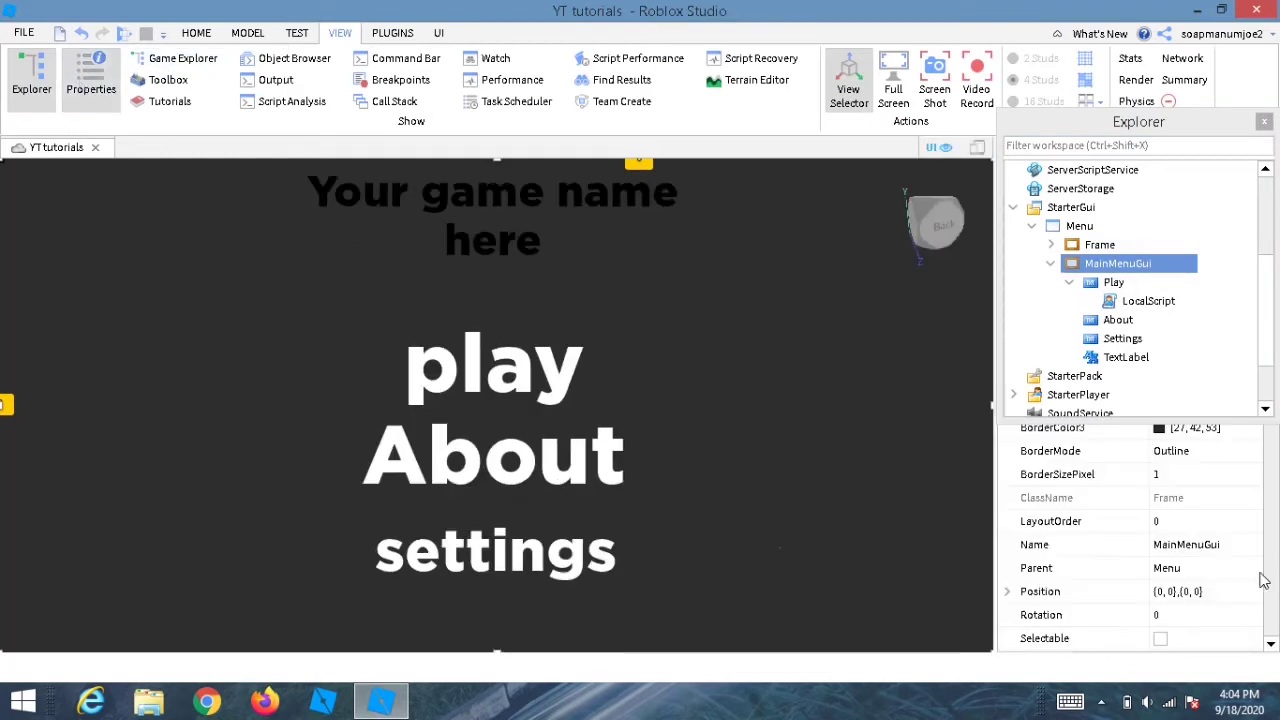
# Set MainMenuGui's background colour to black [0,0,0]
pyautogui.scroll(-3, 1229, 540)
pyautogui.scroll(4, 1229, 537)
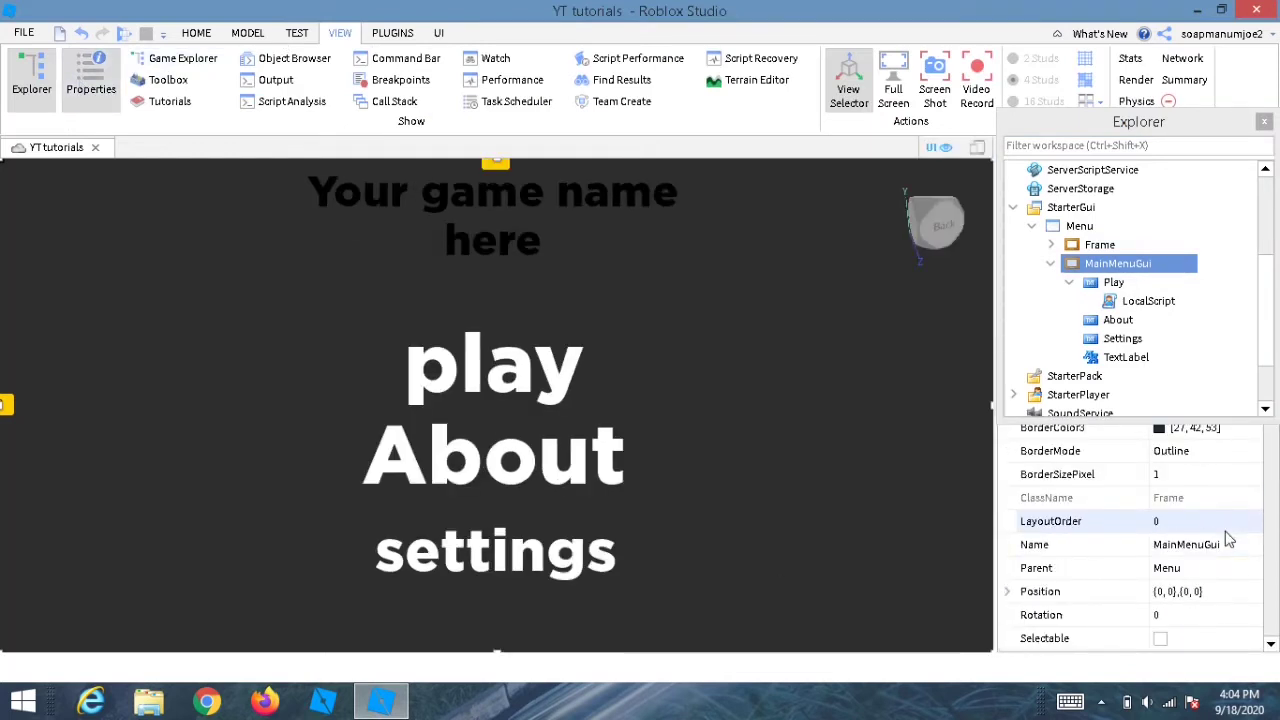
pyautogui.click(1264, 120)
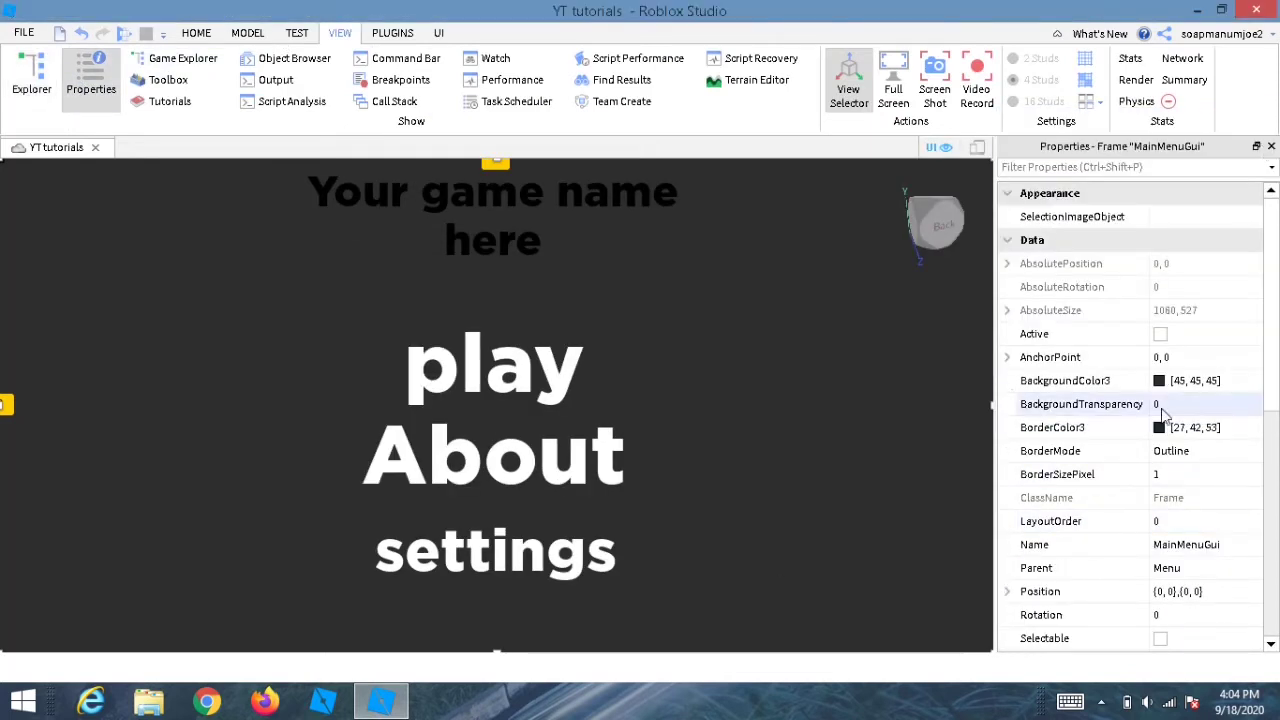
pyautogui.click(1159, 380)
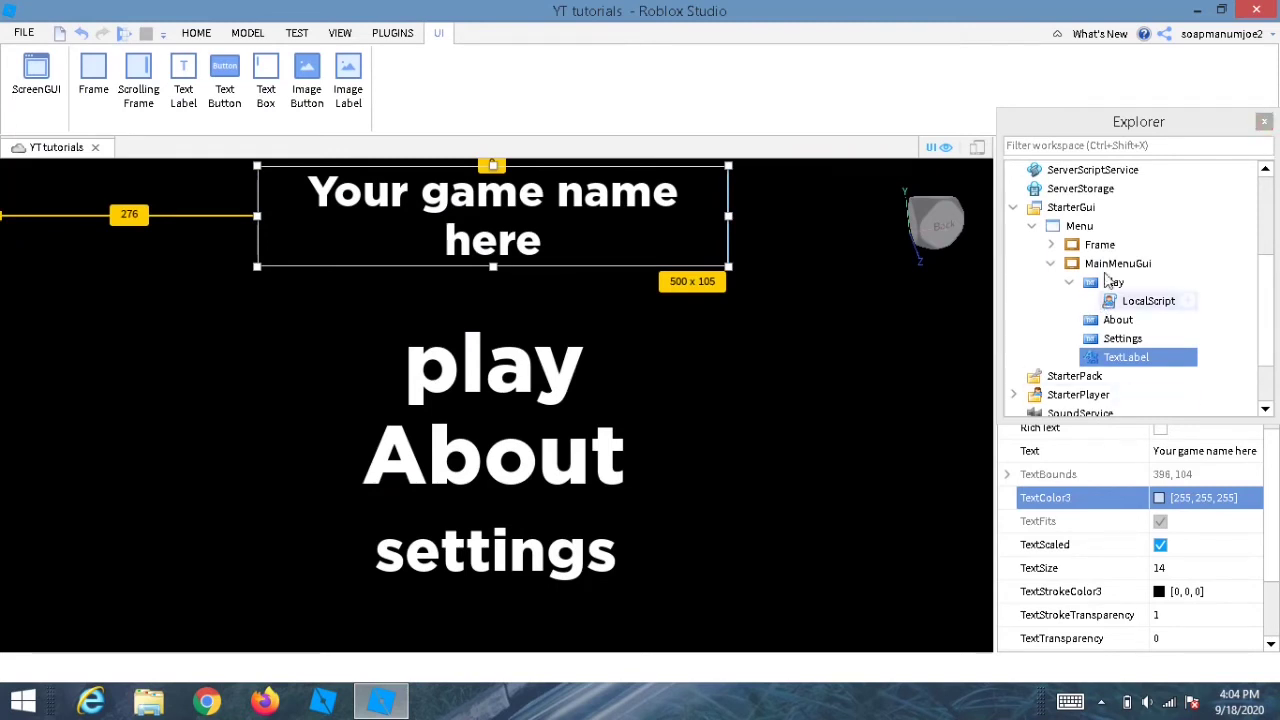
pyautogui.click(1112, 300)
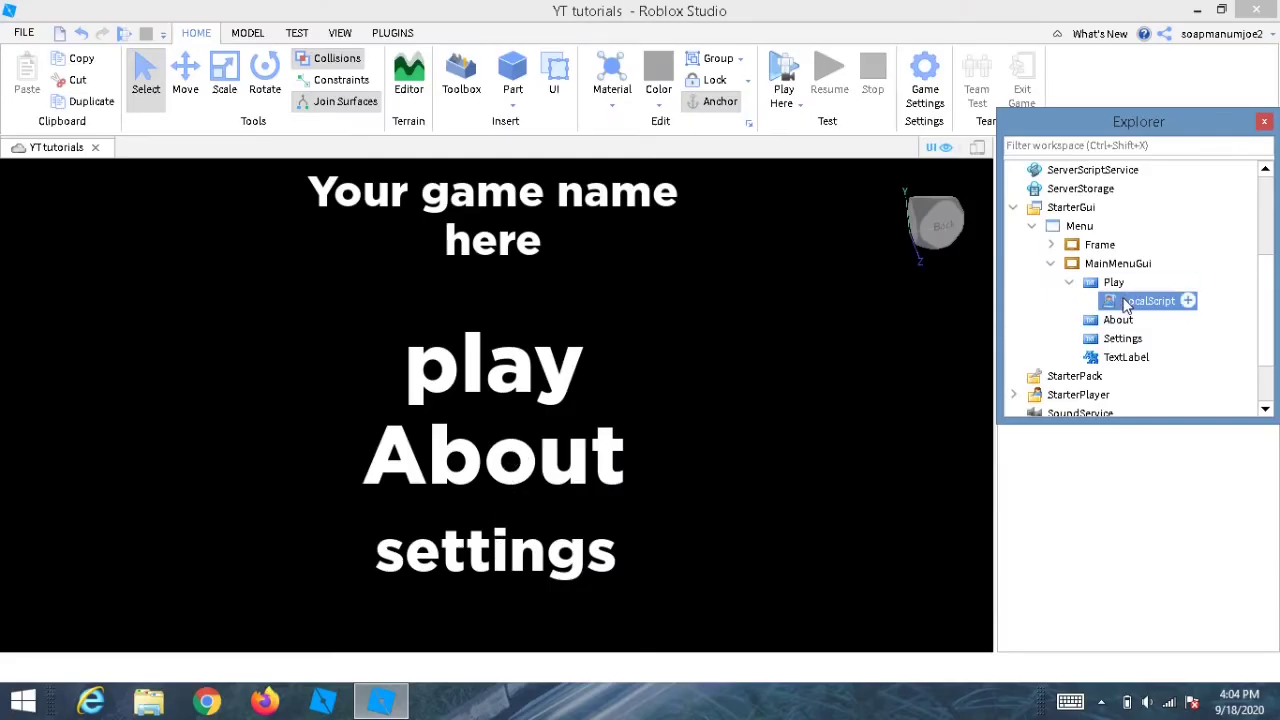
# Duplicate the Play button's hover LocalScript and move the copy under About
pyautogui.rightClick(1127, 303)
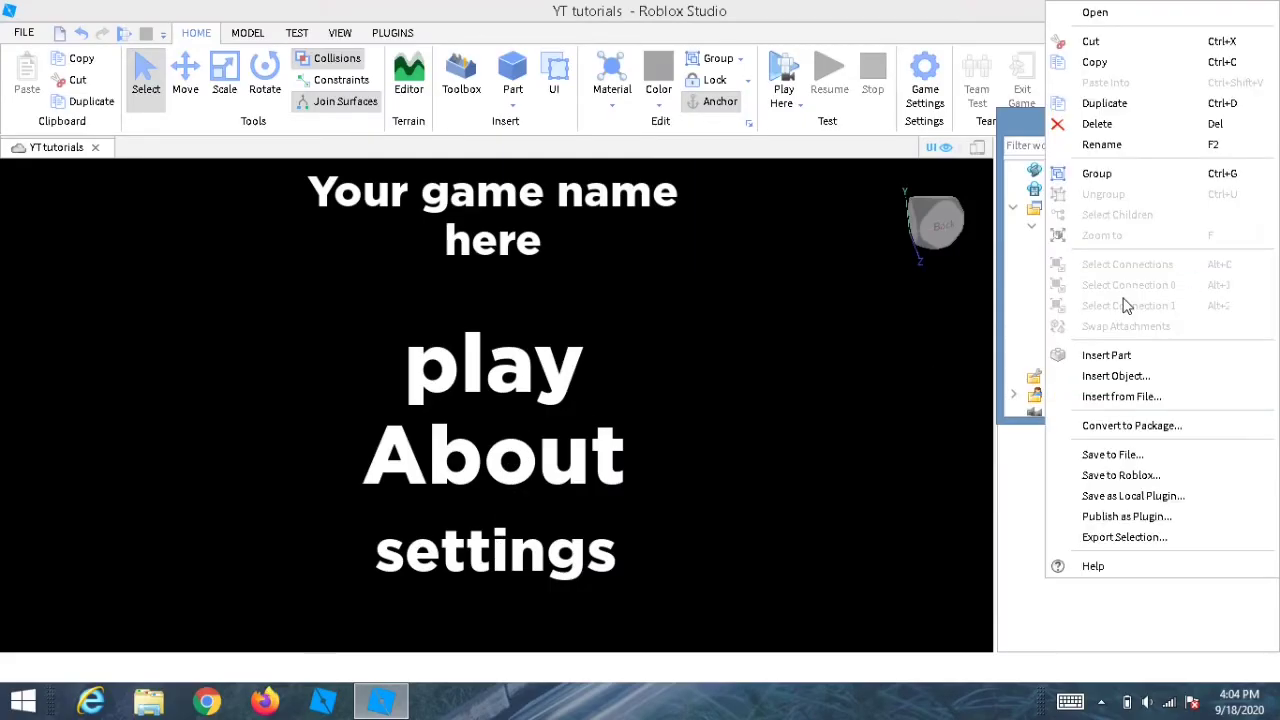
pyautogui.click(1102, 112)
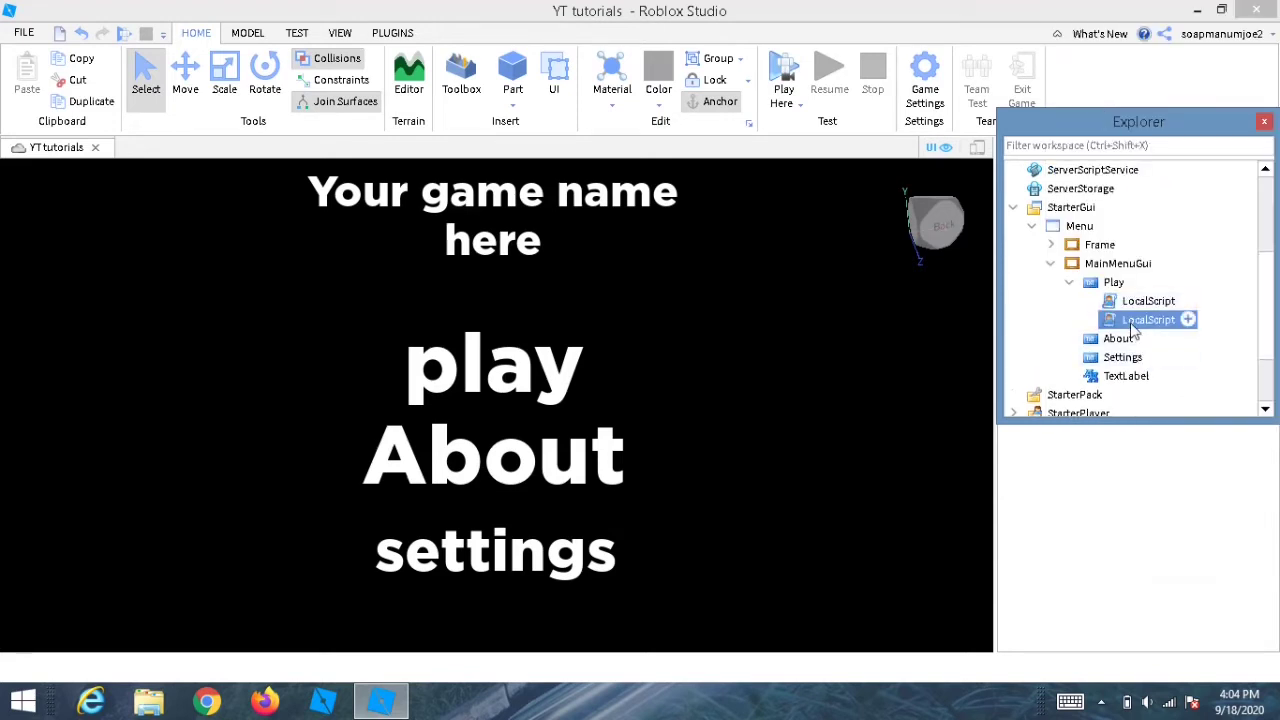
pyautogui.moveTo(1129, 322); pyautogui.dragTo(1110, 346)
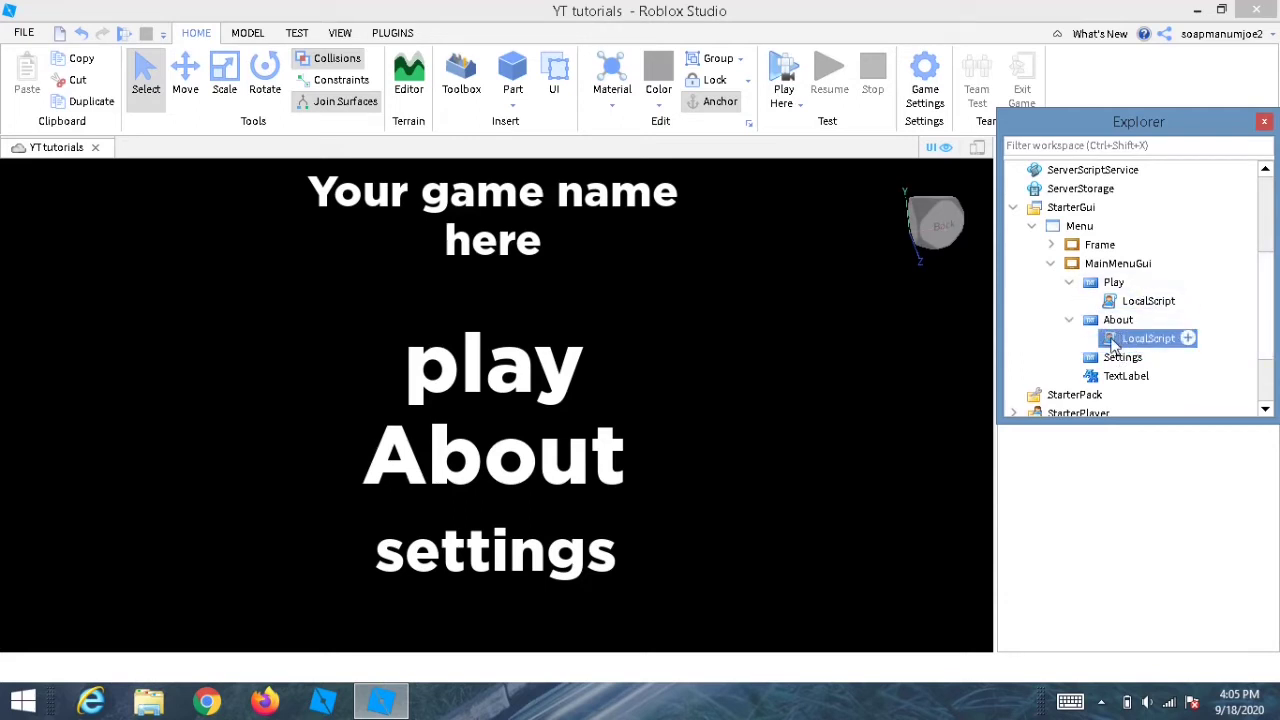
# Make another duplicate of the hover LocalScript for the Settings button
pyautogui.click(1129, 305)
pyautogui.moveTo(1129, 303); pyautogui.dragTo(1133, 306)
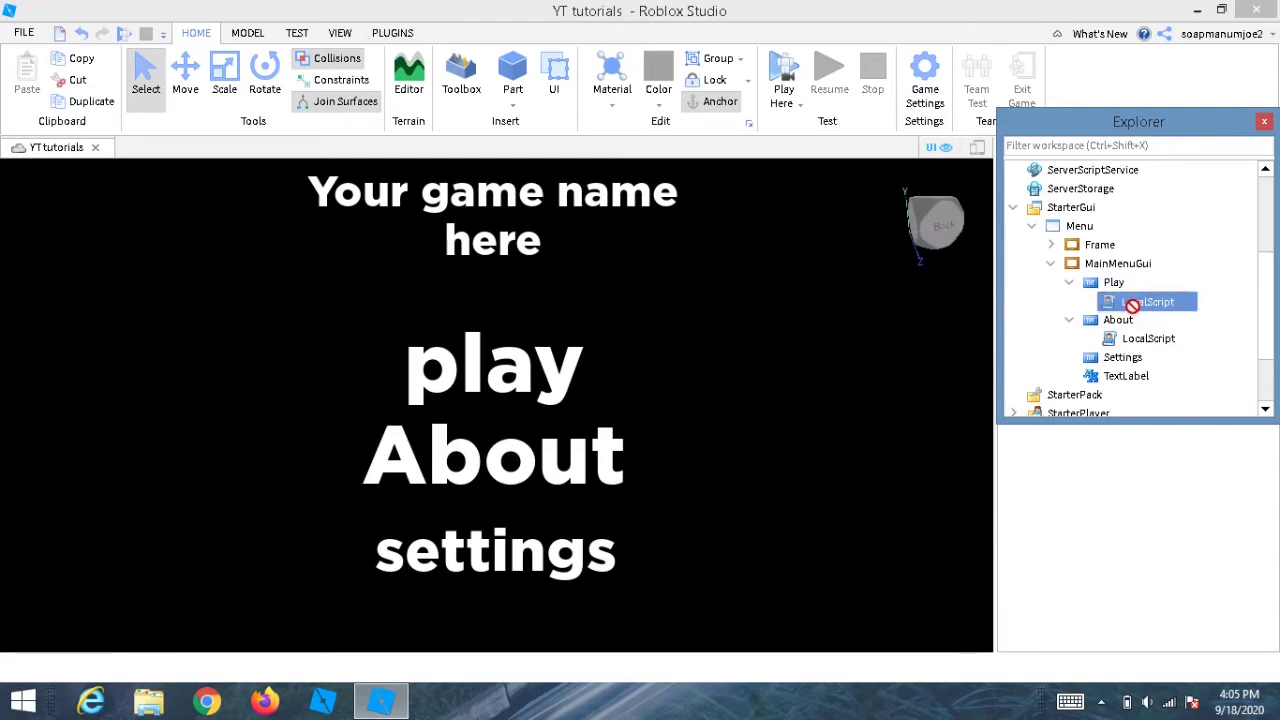
pyautogui.moveTo(1133, 306); pyautogui.dragTo(1117, 338)
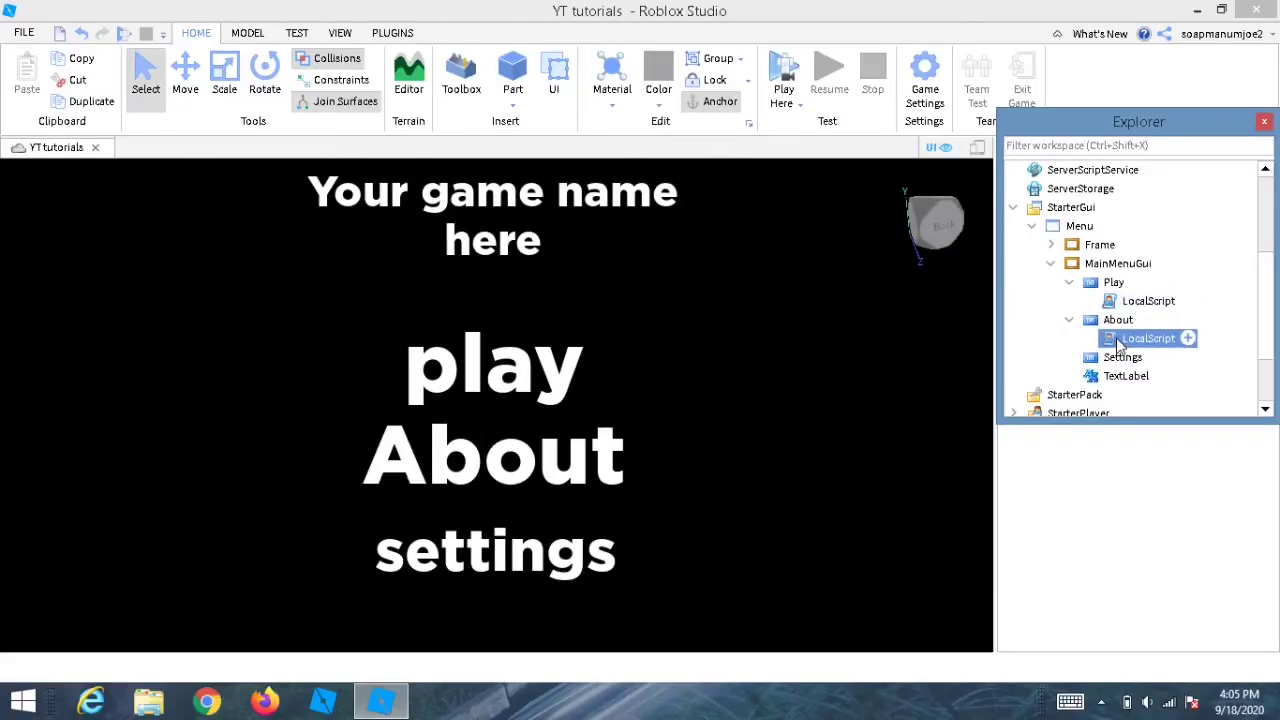
pyautogui.rightClick(1117, 338)
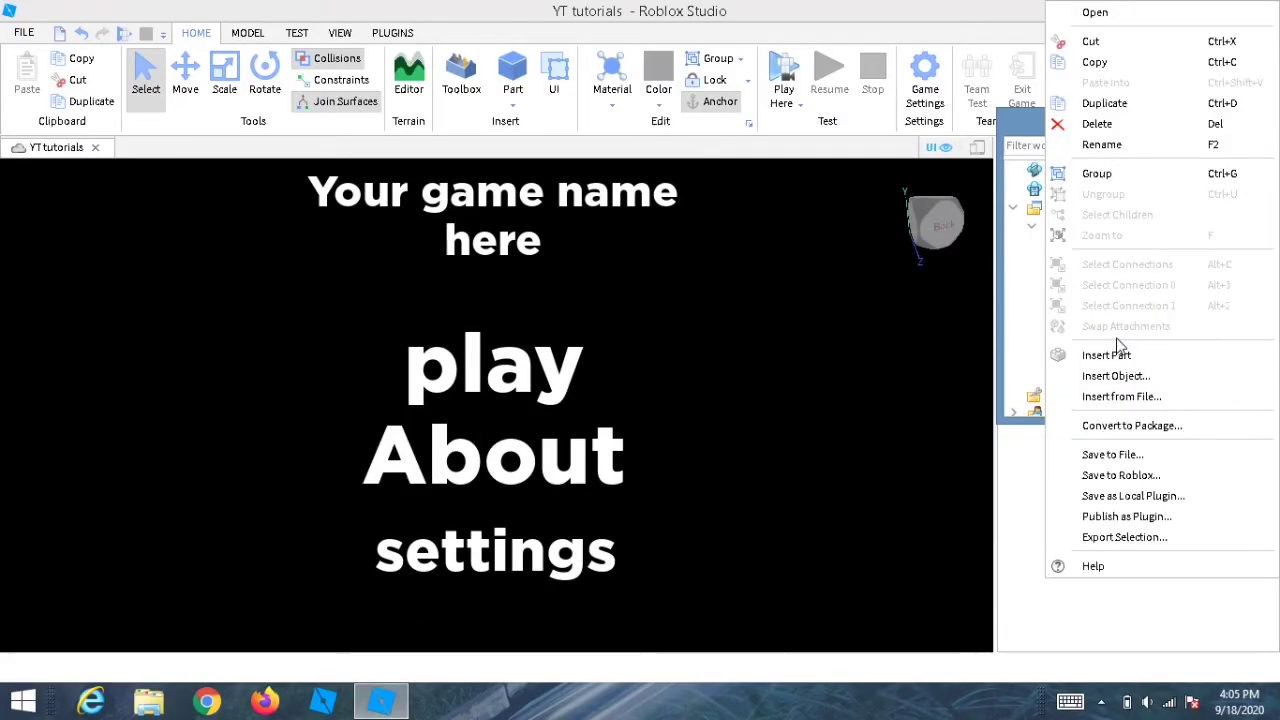
pyautogui.click(1110, 104)
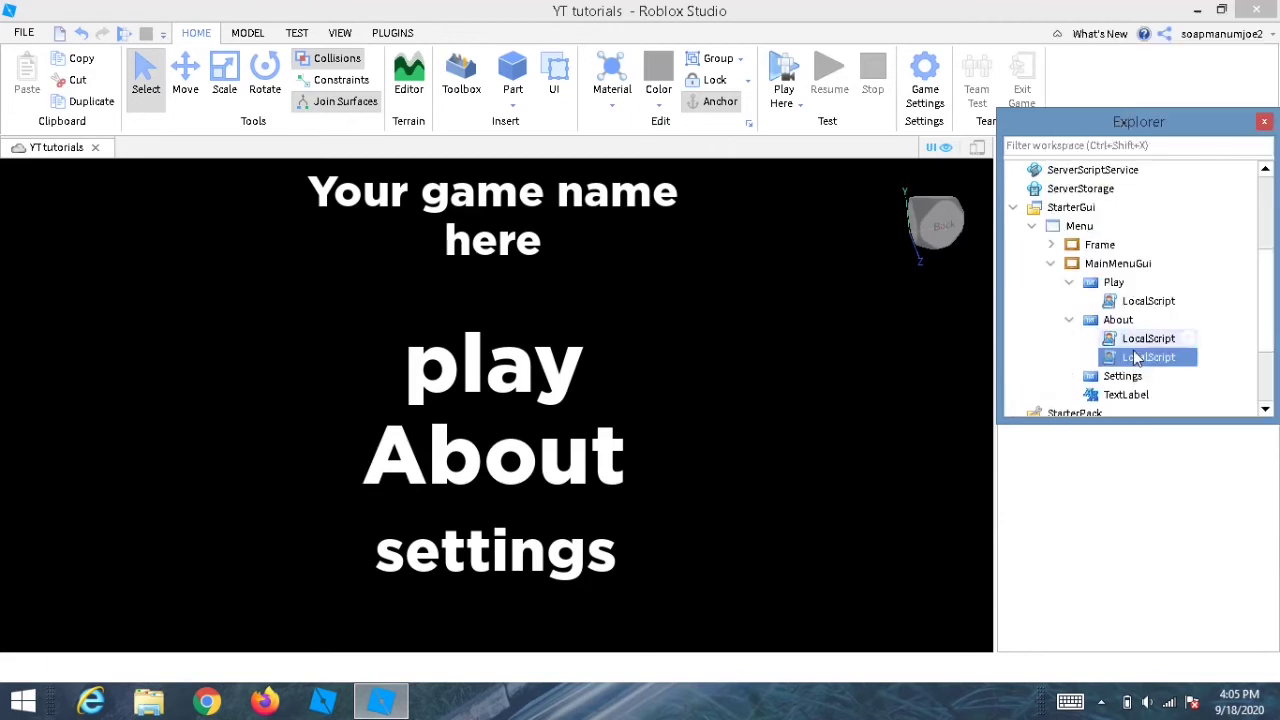